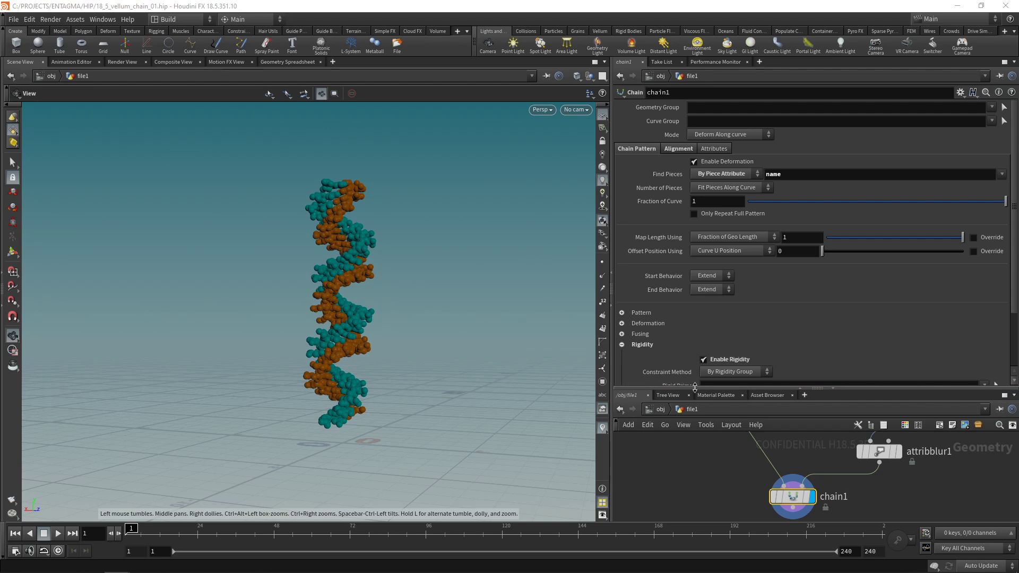
Delete all existing nodes from the file1 geometry network
drag(694, 388, 693, 245)
scroll(682, 363, down, 3)
middle_drag(690, 381, 718, 444)
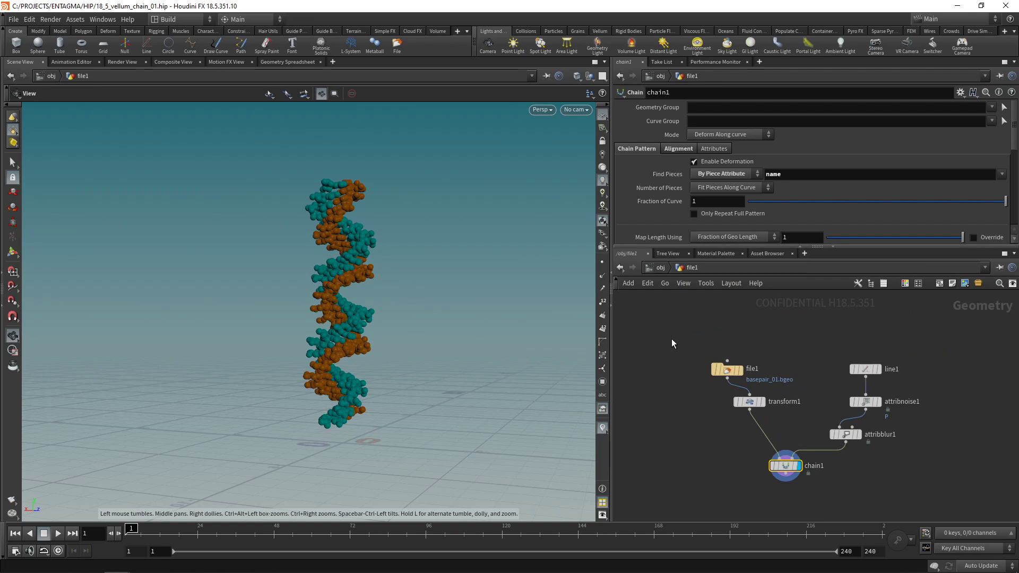
drag(671, 340, 947, 508)
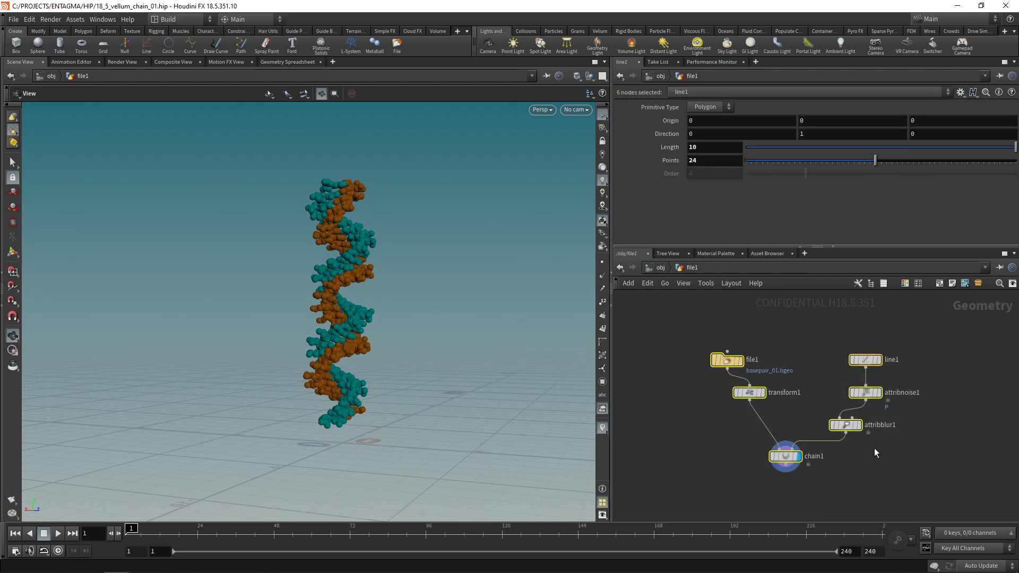
key(Delete)
Add a Circle node and set its orientation to the ZX Plane
key(Tab)
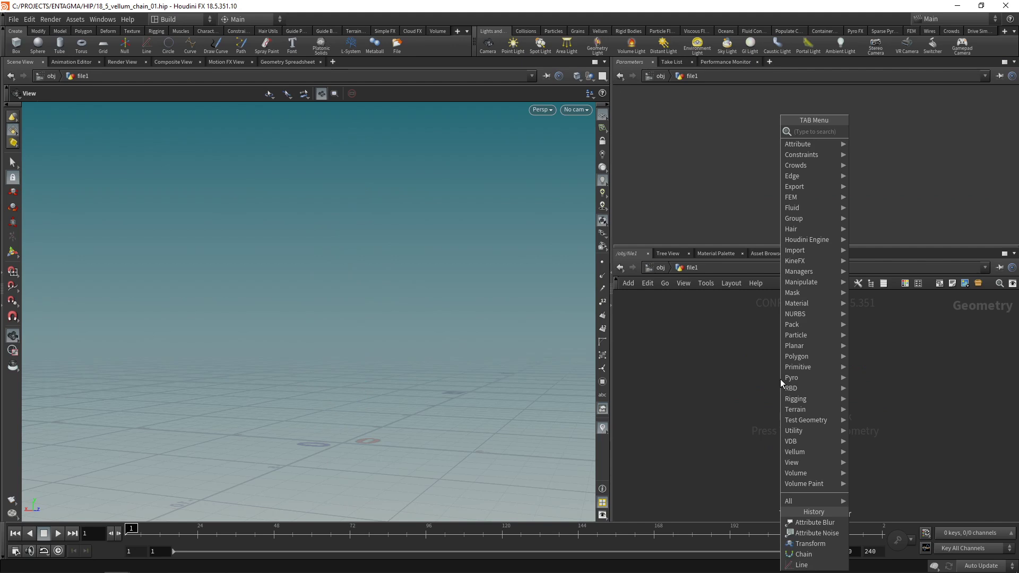
text(circle)
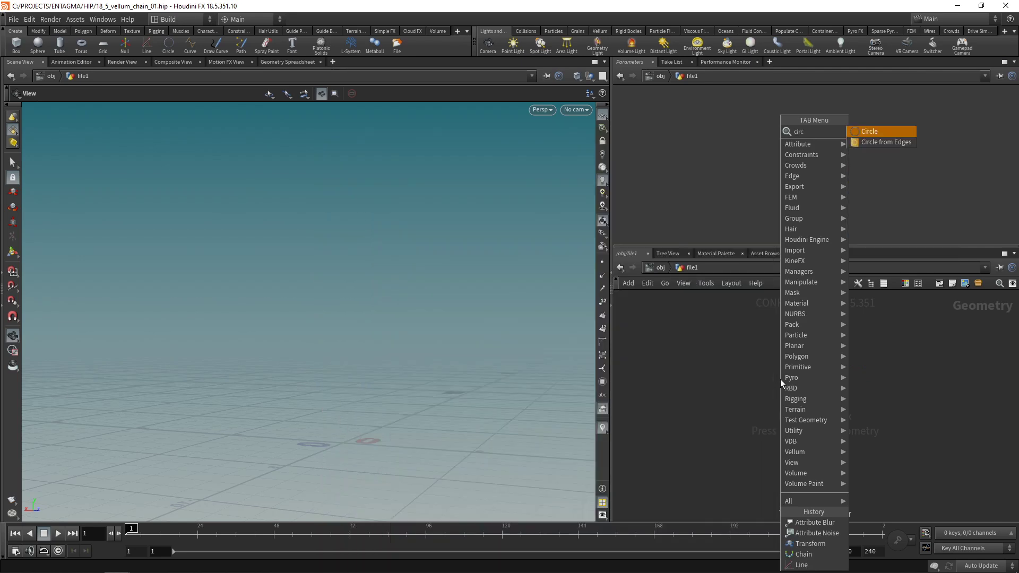
key(Return)
click(780, 379)
click(698, 121)
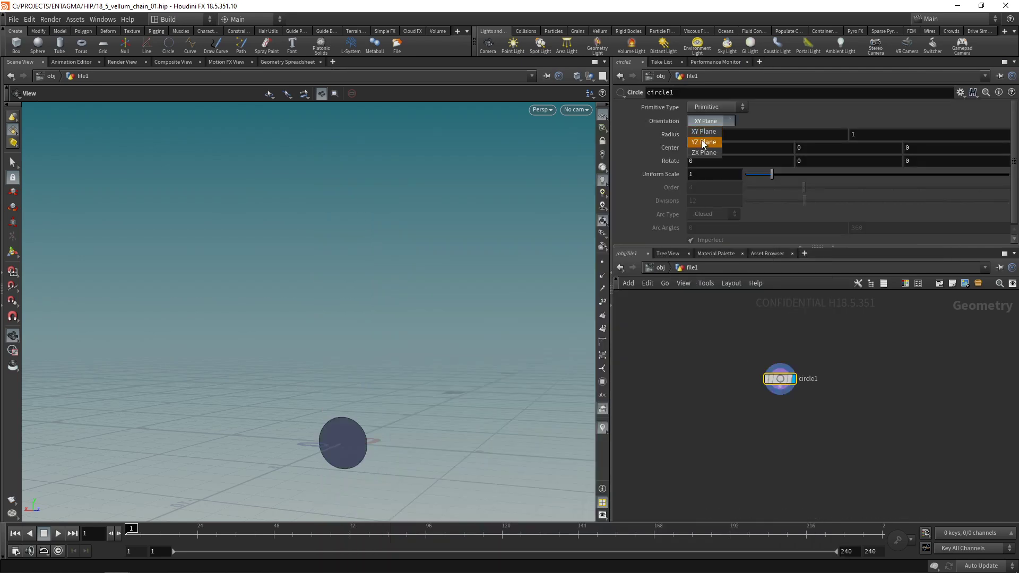
click(704, 147)
drag(342, 456, 340, 371)
Set the circle's primitive type to Polygon with 128 divisions
click(714, 107)
click(711, 118)
drag(712, 244, 706, 279)
click(700, 202)
text(8)
key(Return)
Duplicate the circle node and set the copy's uniform scale to 0.3 and its divisions to 3
key(ctrl+v)
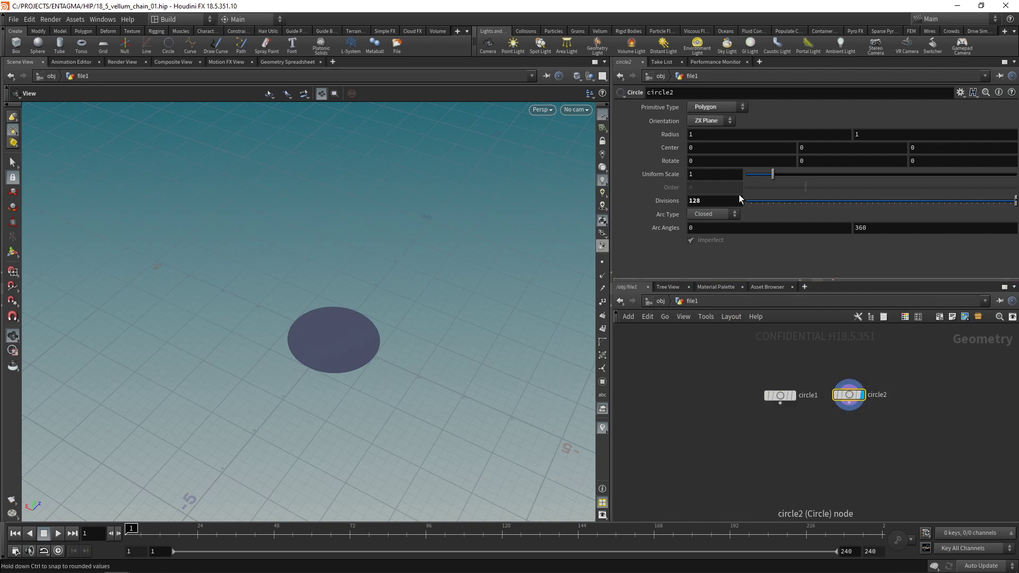
click(711, 176)
scroll(711, 176, down, 8)
middle_drag(712, 176, 712, 176)
click(706, 201)
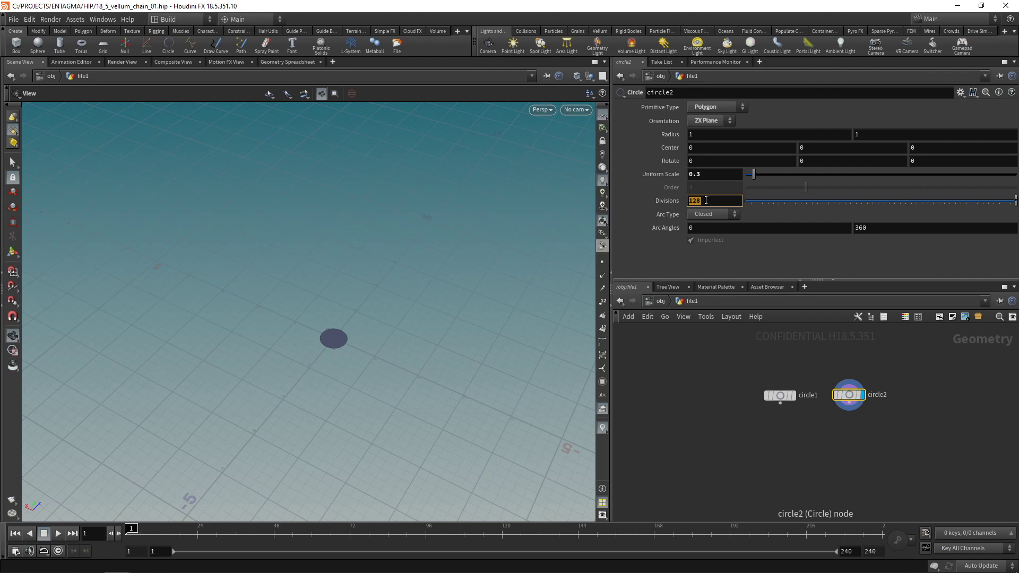
text(3)
key(Return)
Add a Sweep node with circle1 as backbone and circle2 as cross section, and display its result
key(Tab)
text(swe)
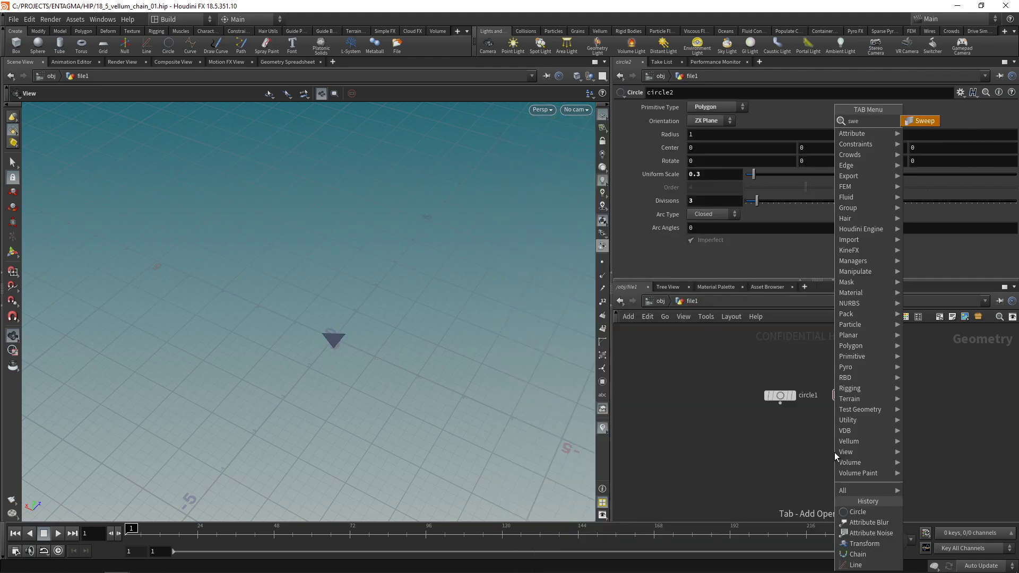
key(Return)
click(812, 437)
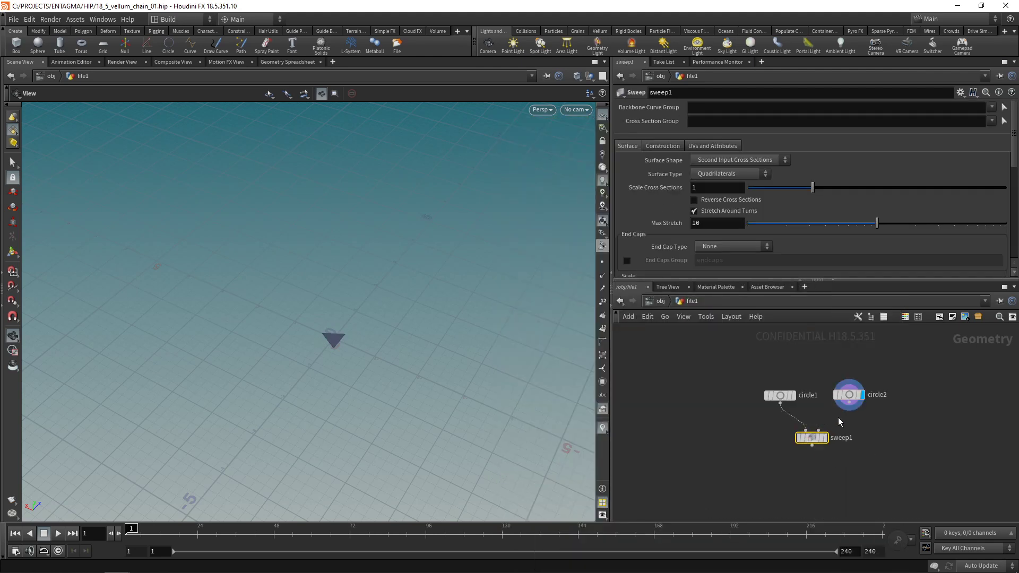
drag(849, 403, 818, 431)
click(826, 441)
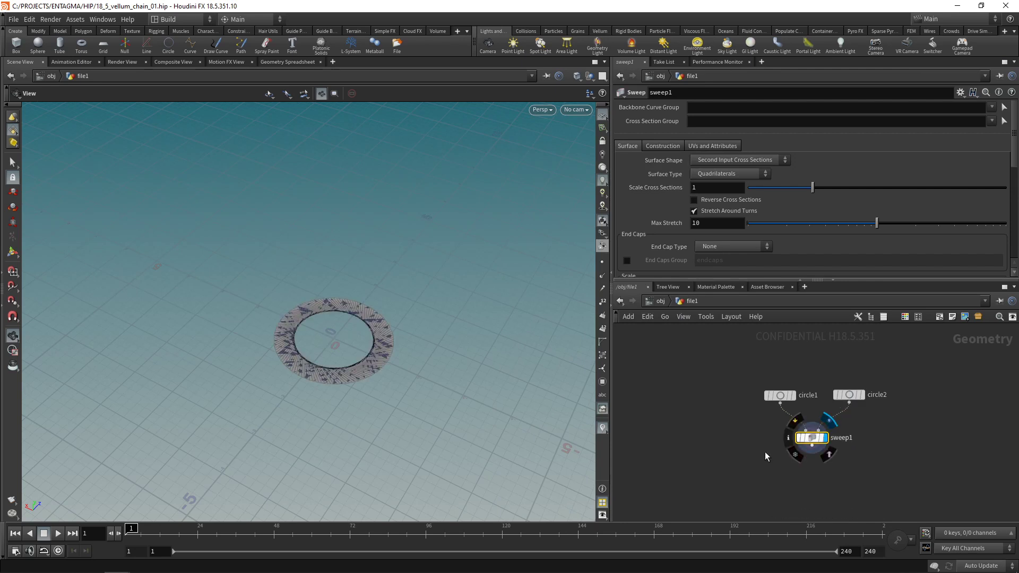
Set the orientation of the circle2 cross section to the XY Plane
drag(895, 358, 834, 416)
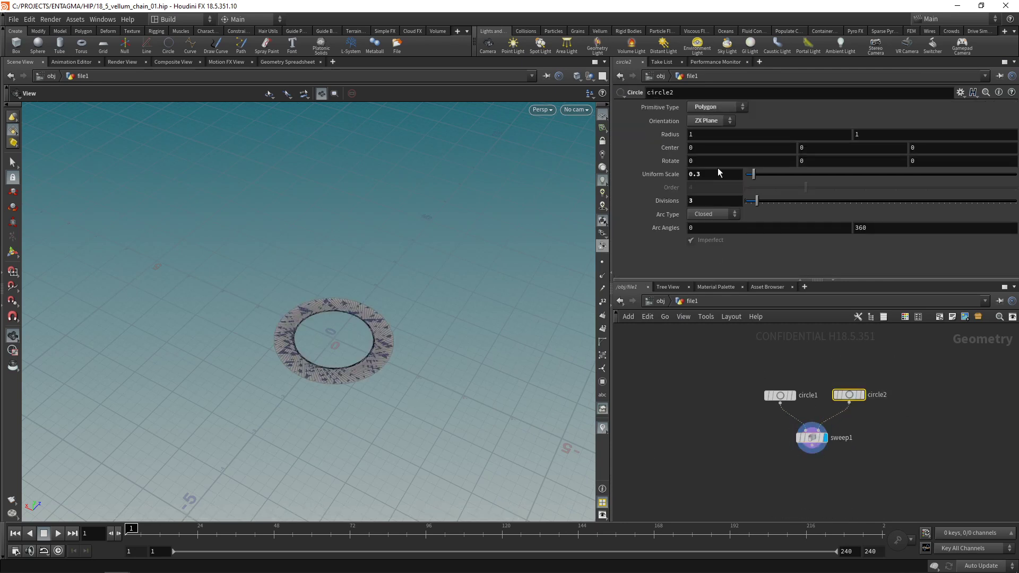
click(718, 121)
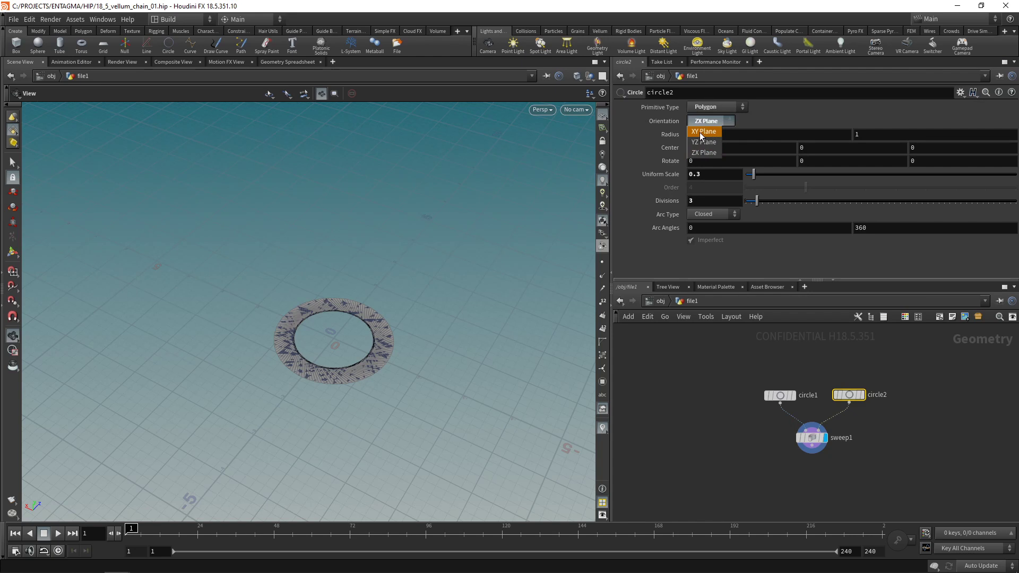
click(699, 133)
drag(328, 387, 445, 321)
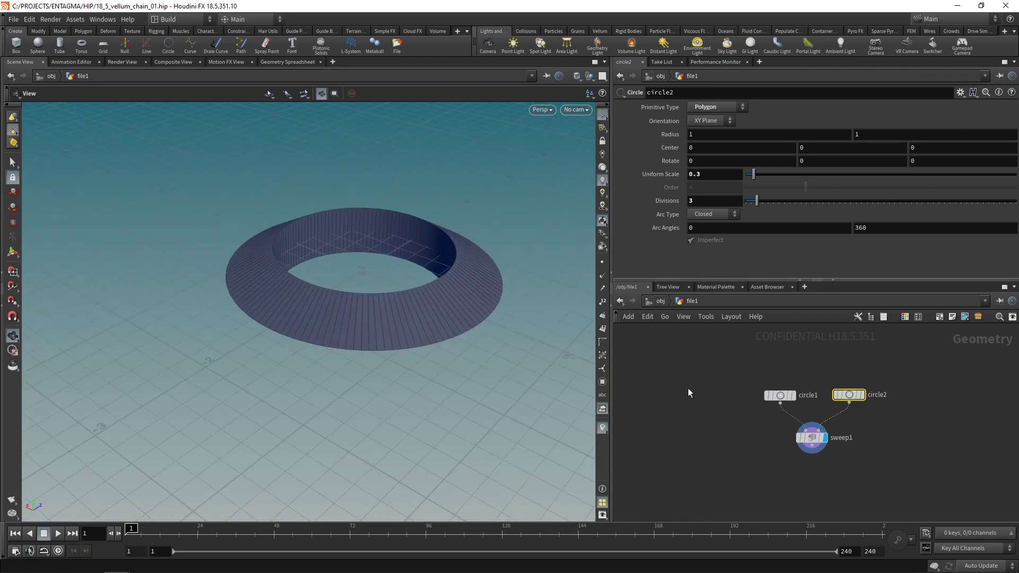
Insert a Reverse node between circle2 and the sweep to flip the surface normals
drag(806, 439, 803, 468)
key(Tab)
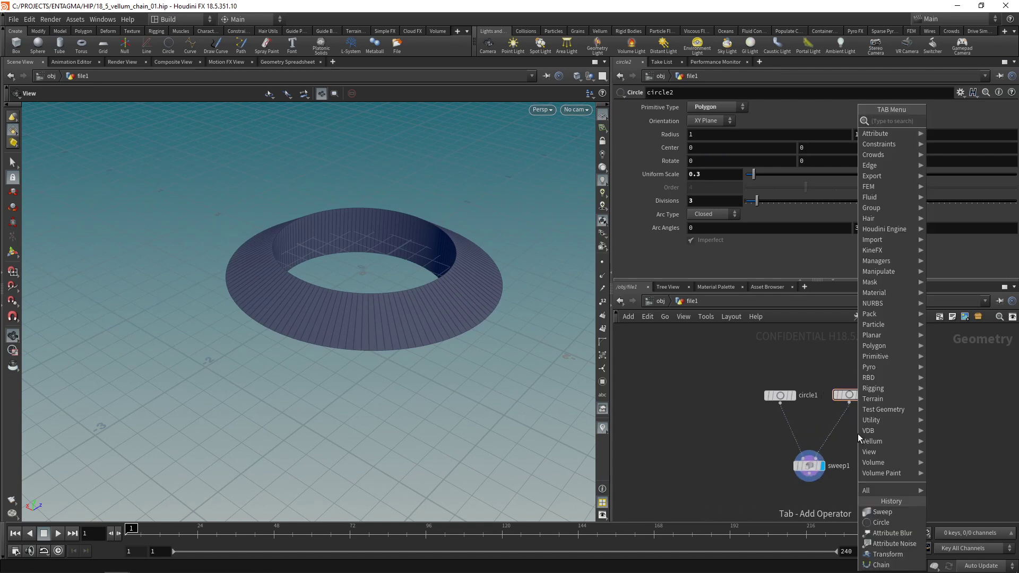
text(rever)
key(Return)
click(858, 434)
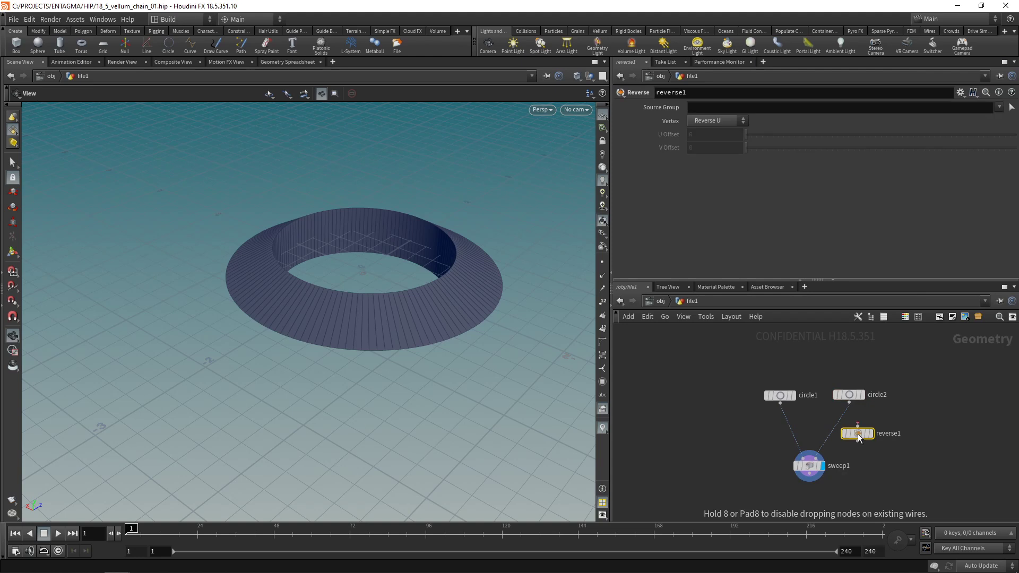
drag(440, 340, 396, 262)
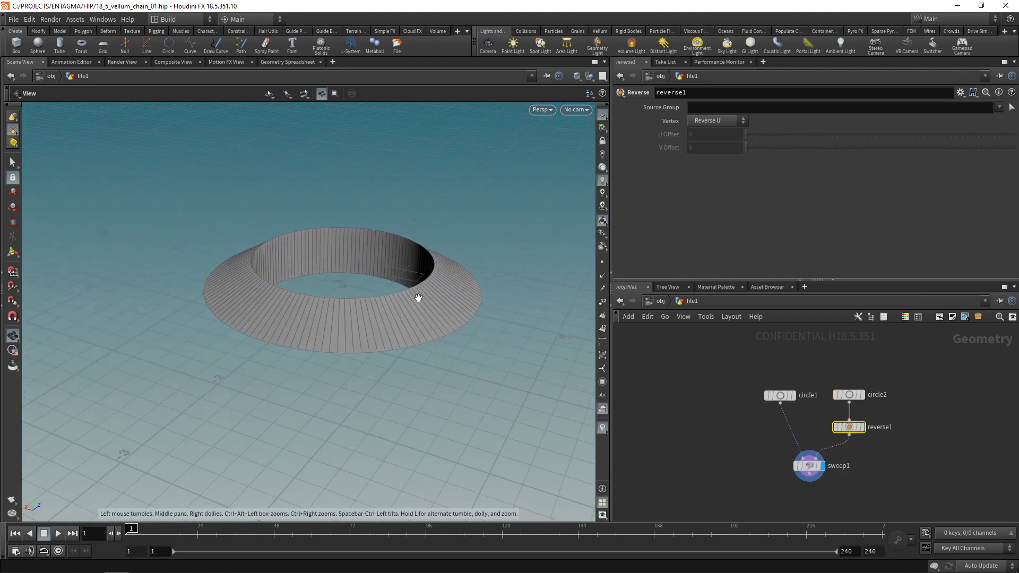
Set the sweep's Full Twists to 1
drag(752, 457, 846, 484)
drag(795, 279, 722, 429)
middle_drag(723, 485, 725, 472)
drag(1012, 338, 1013, 385)
middle_drag(922, 503, 918, 476)
scroll(760, 398, down, 1)
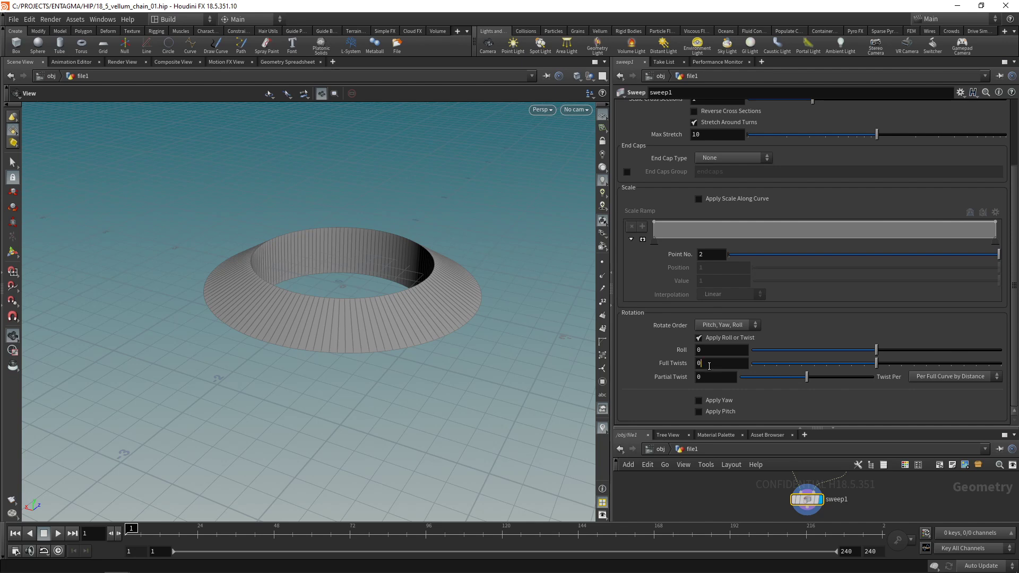
scroll(709, 365, up, 2)
scroll(708, 365, down, 1)
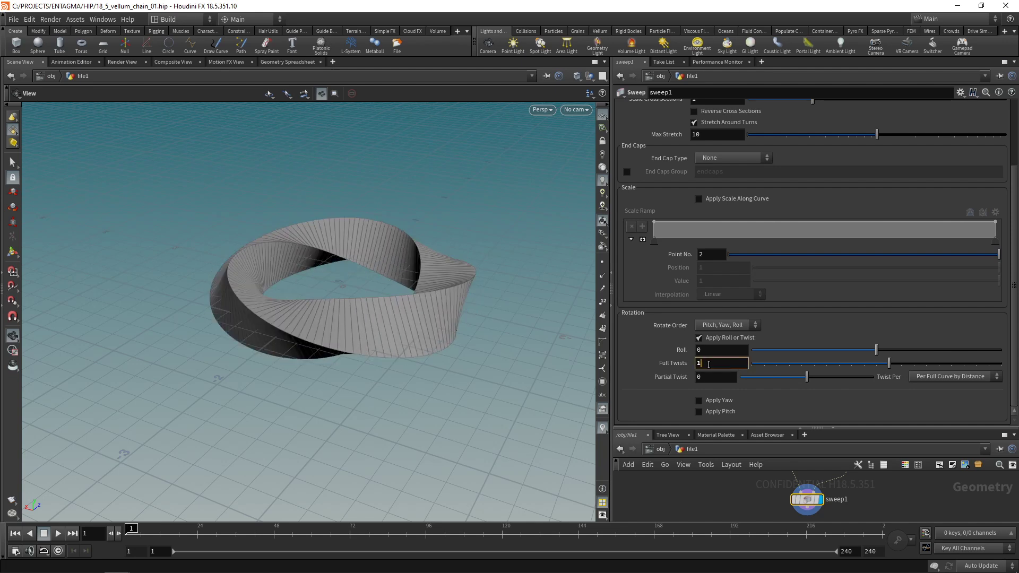
Animate the sweep's Roll with the expression $FF * -5 and play the timeline
click(692, 502)
mouse_move(875, 351)
mouse_down()
mouse_move(953, 353)
mouse_move(886, 361)
mouse_move(895, 357)
mouse_up()
click(714, 349)
text($FF * -5)
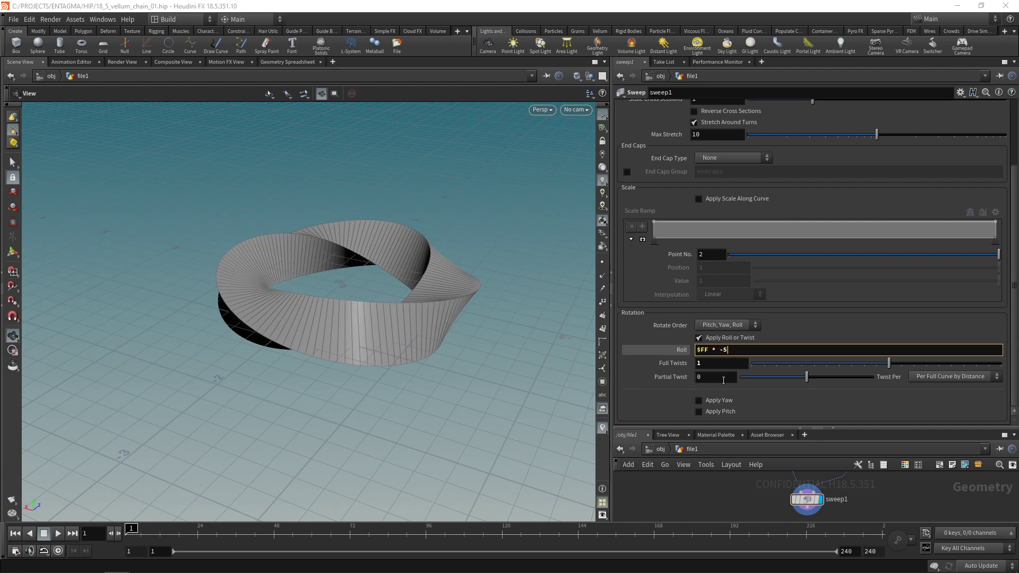
key(Return)
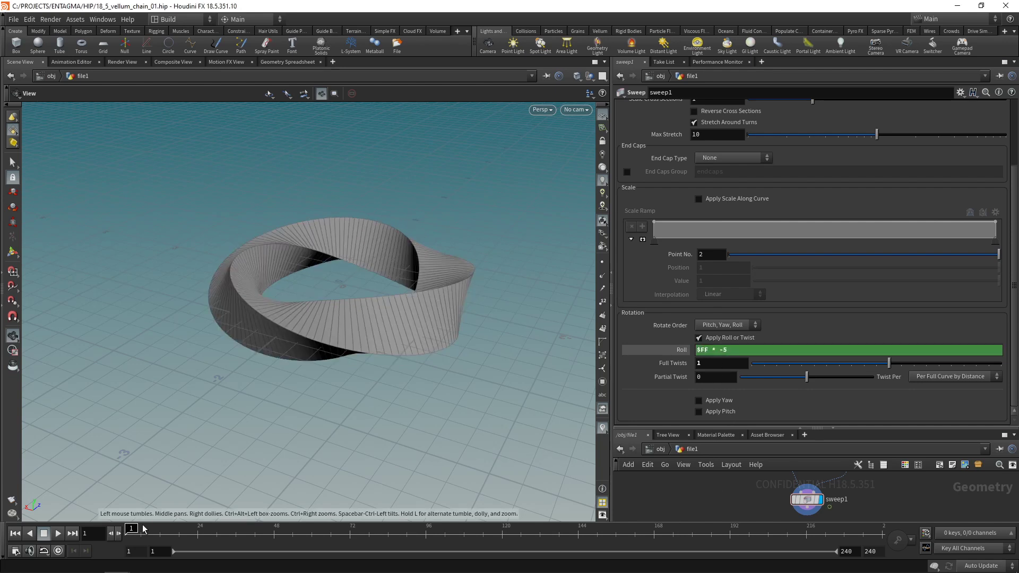
click(58, 537)
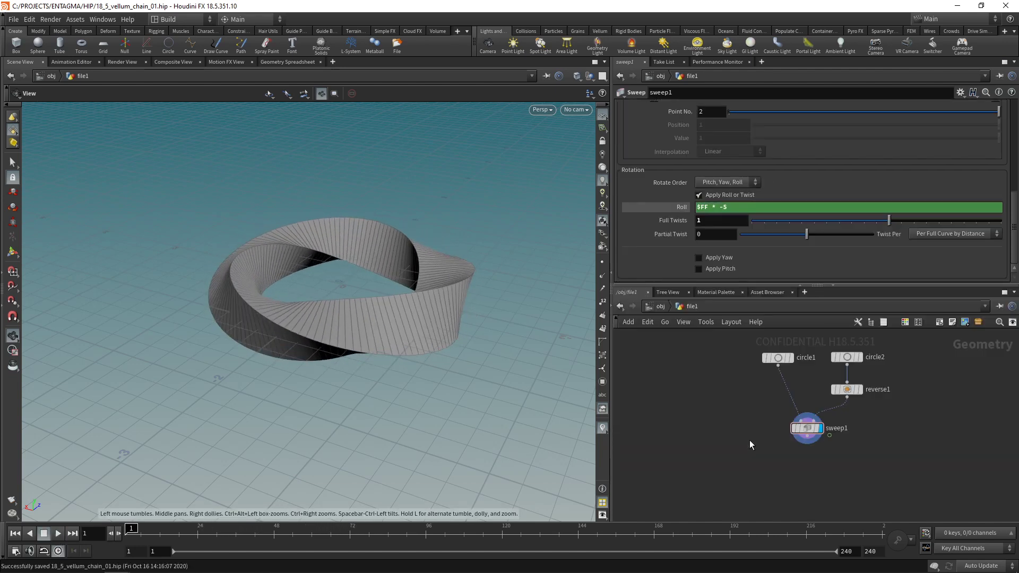
Add a Scatter and Align node below the sweep and set its point count method to Number of Points
key(Tab)
text(sca)
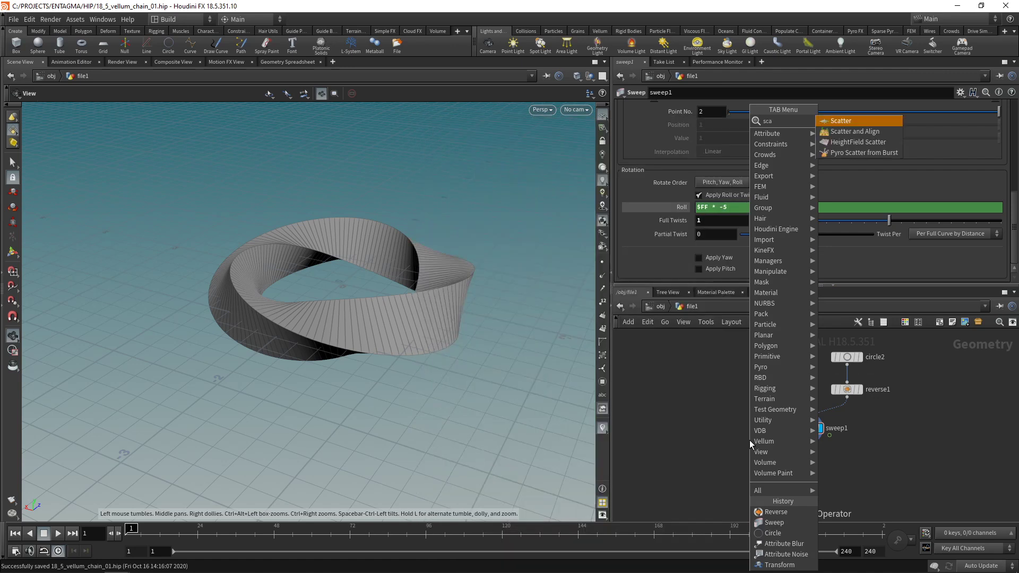
key(Down)
key(Return)
click(749, 441)
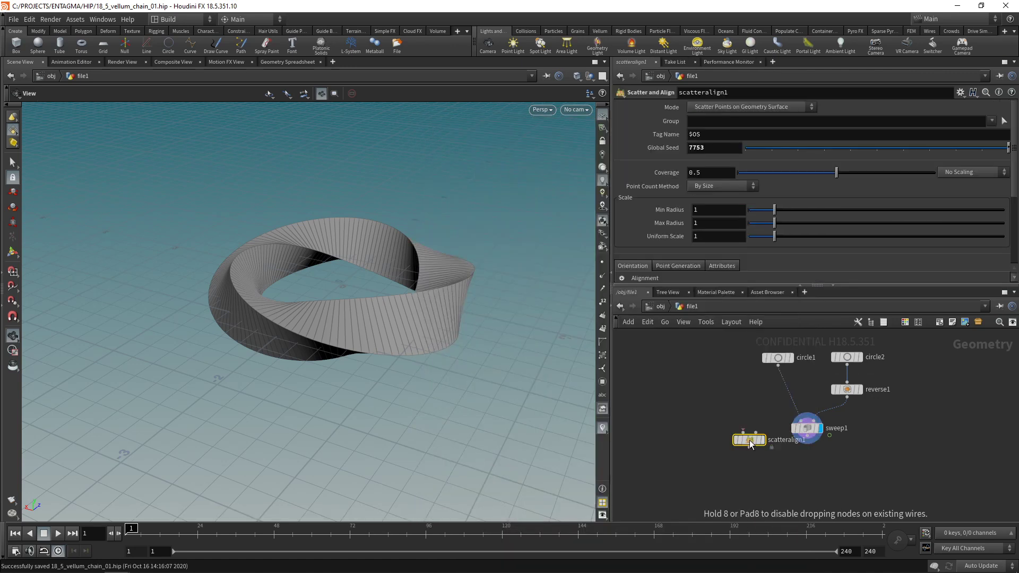
click(747, 460)
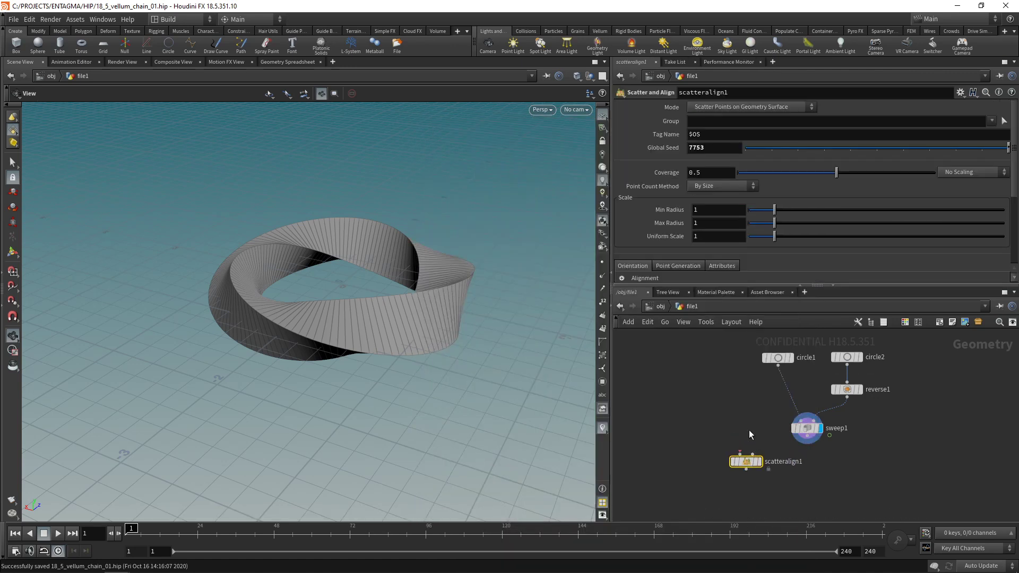
click(712, 187)
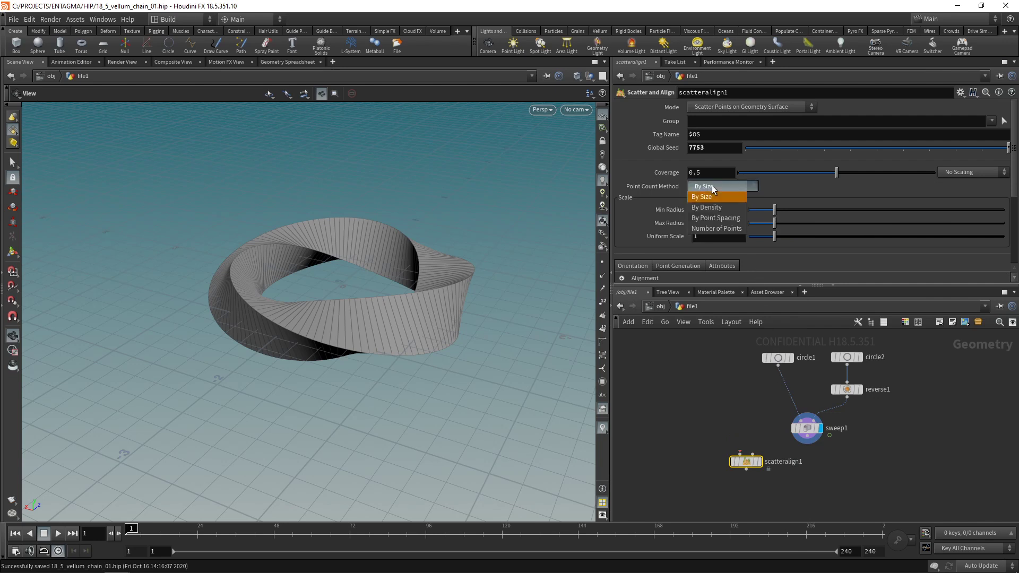
click(716, 229)
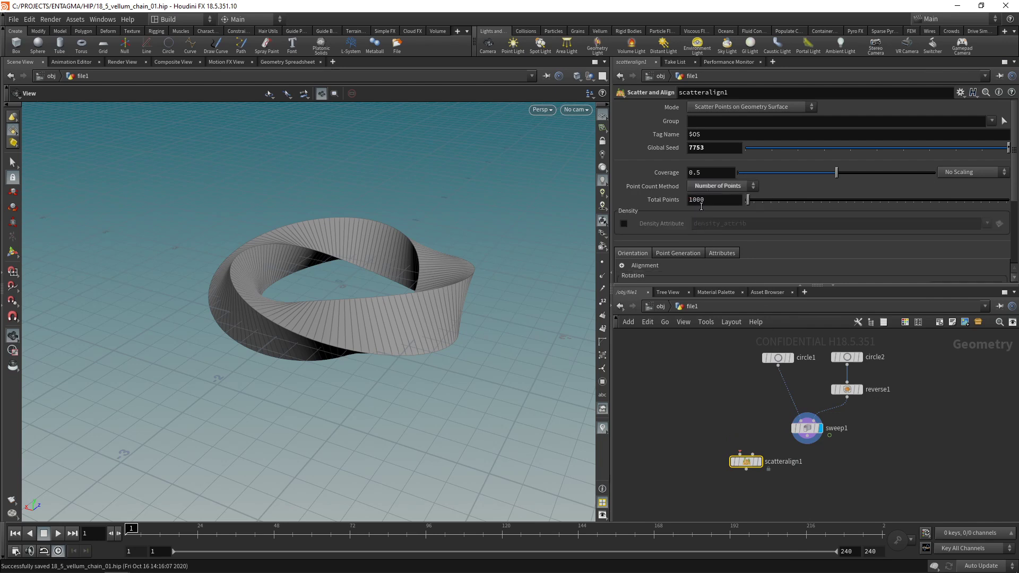
Connect the sweep to the Scatter and Align node's first input, display the points and preview the animation
click(807, 442)
click(741, 454)
click(761, 461)
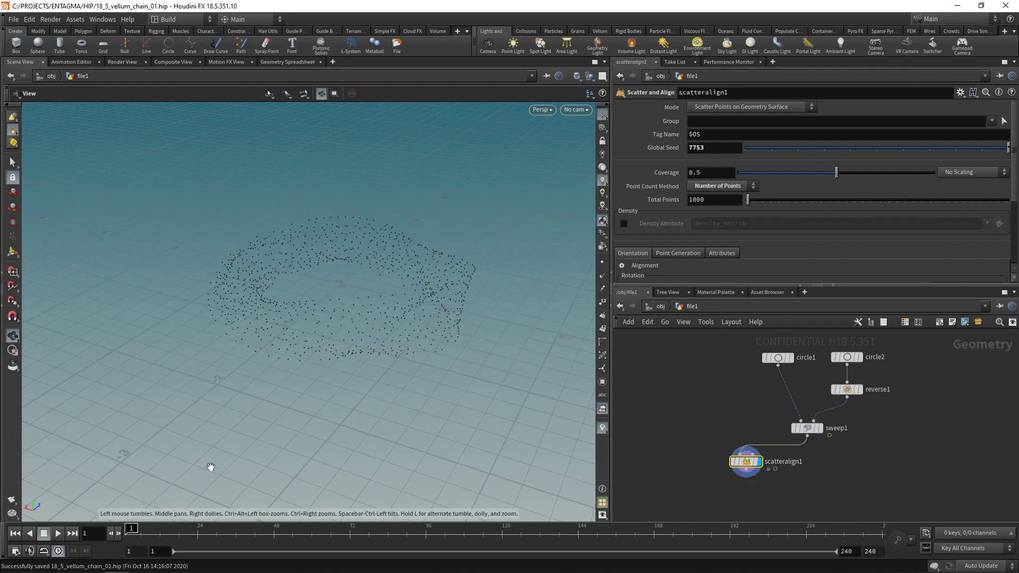
click(58, 533)
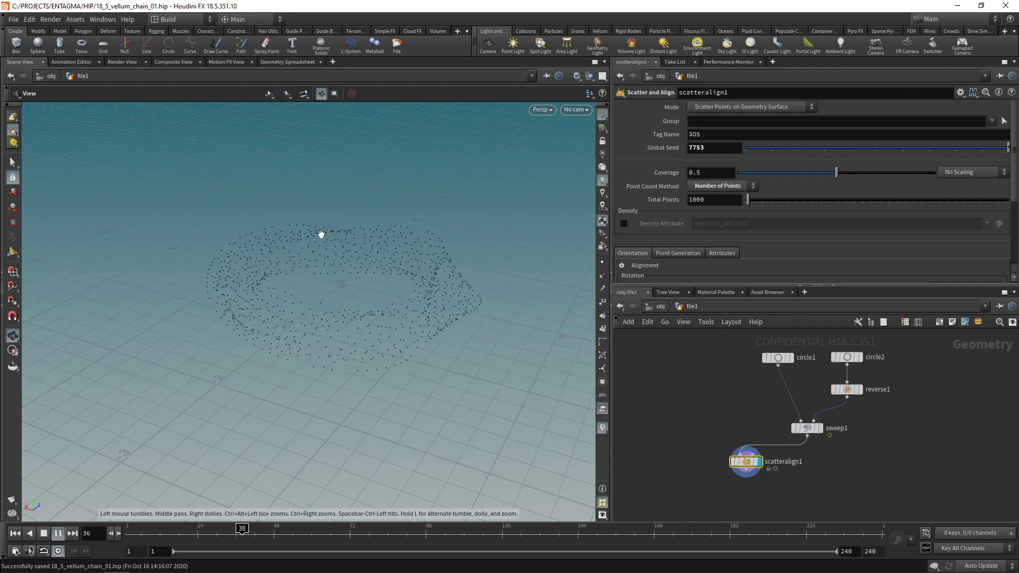
click(44, 533)
Make room above the Scatter and Align node and add a Time Shift node next to the sweep
drag(746, 461, 703, 480)
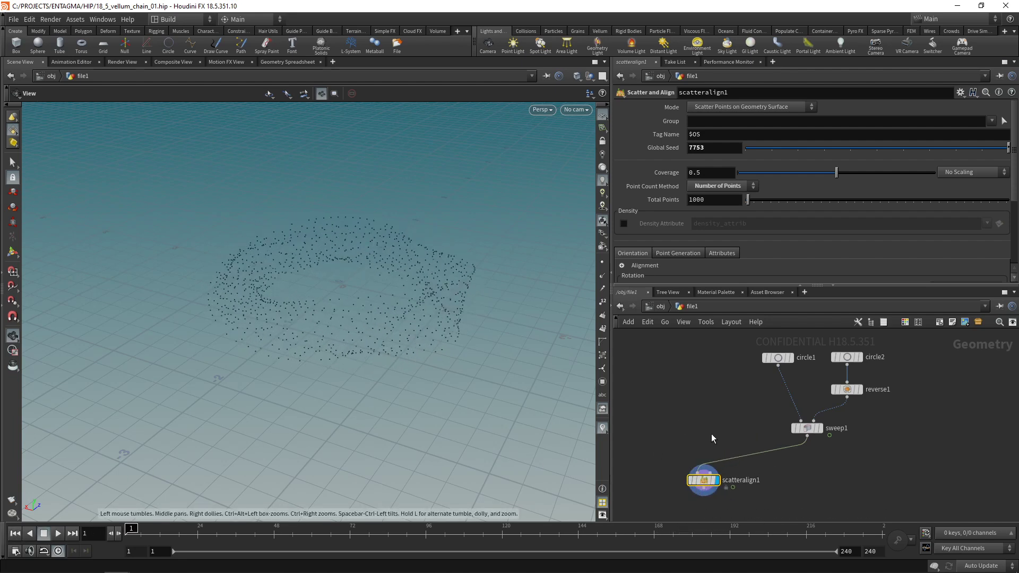
click(711, 435)
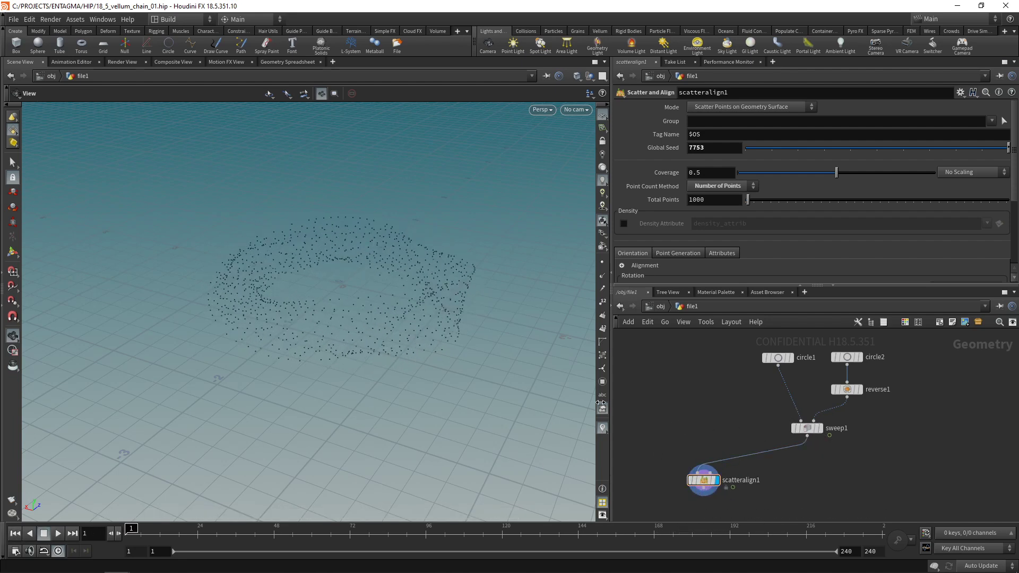
key(Tab)
text(time)
key(Down)
key(Return)
click(737, 417)
click(737, 419)
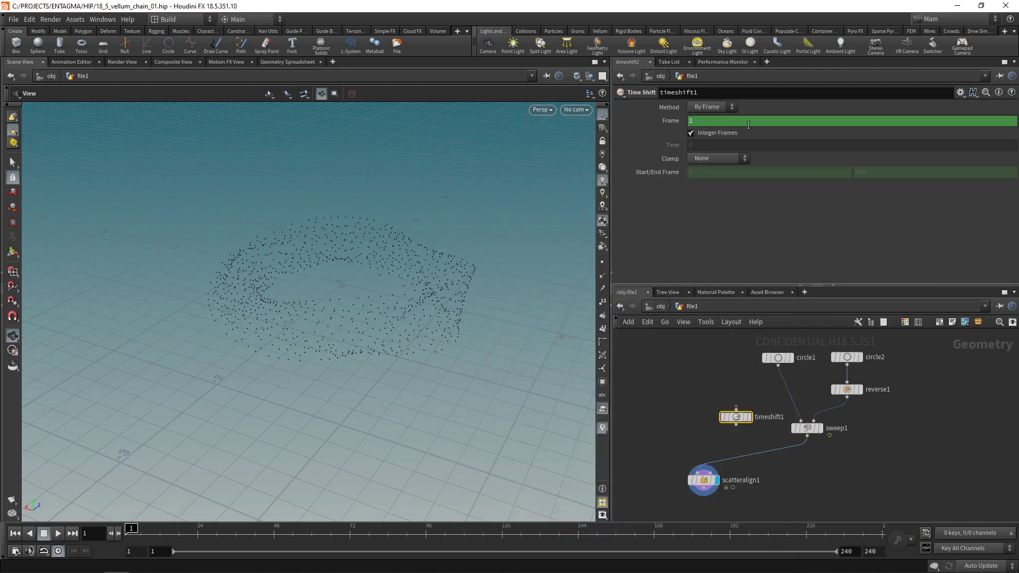
Remove the Time Shift's Frame expression, leaving it fixed at frame 1
click(666, 123)
click(674, 120)
ctrl+shift+click(713, 120)
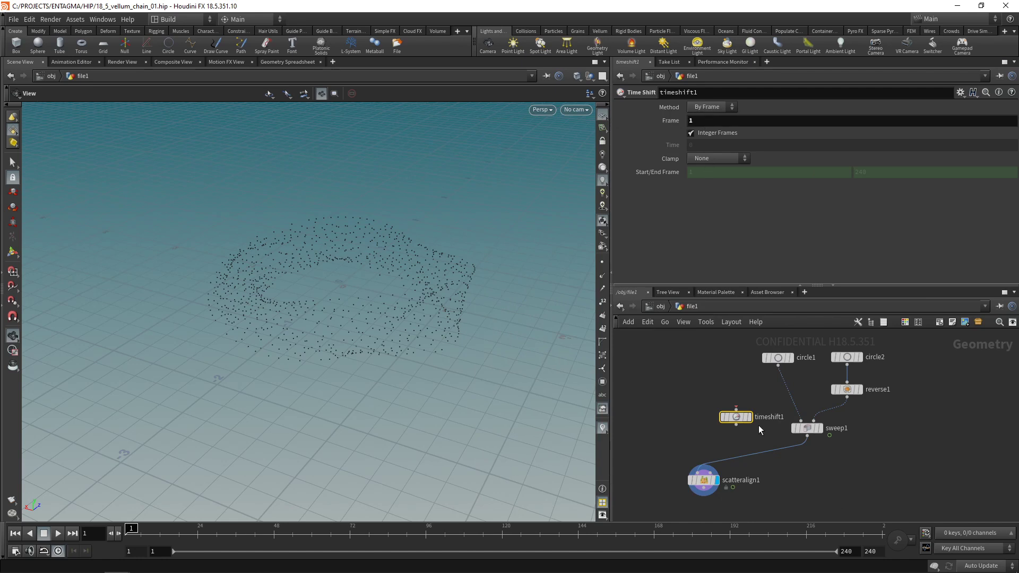
Wire the Time Shift between the sweep and the Scatter and Align node, and play the timeline to check the points
drag(737, 425, 705, 461)
middle_drag(749, 470, 757, 431)
click(59, 531)
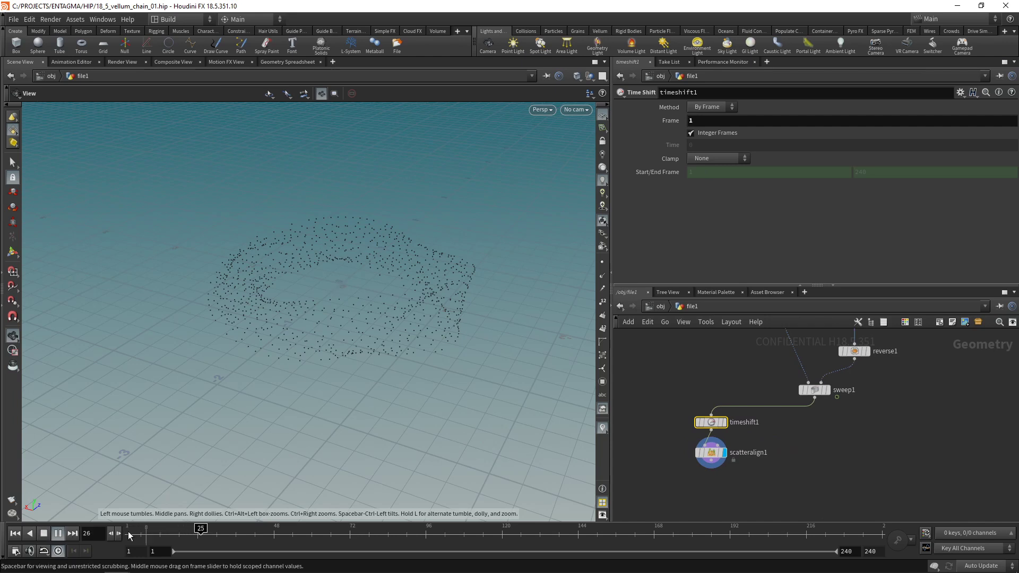
click(47, 534)
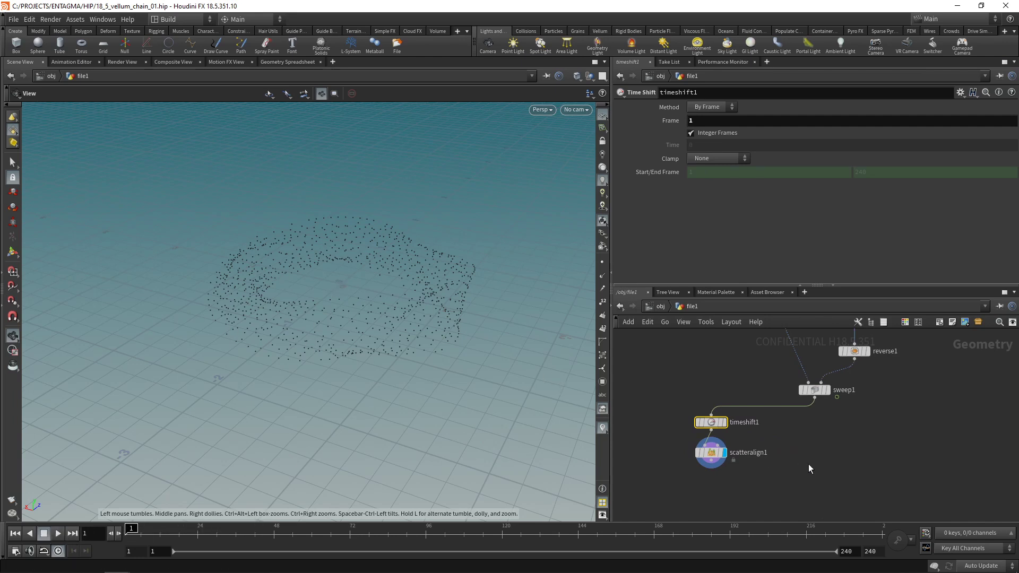
Add a Point Deform node below the Scatter and Align node
key(Tab)
text(point)
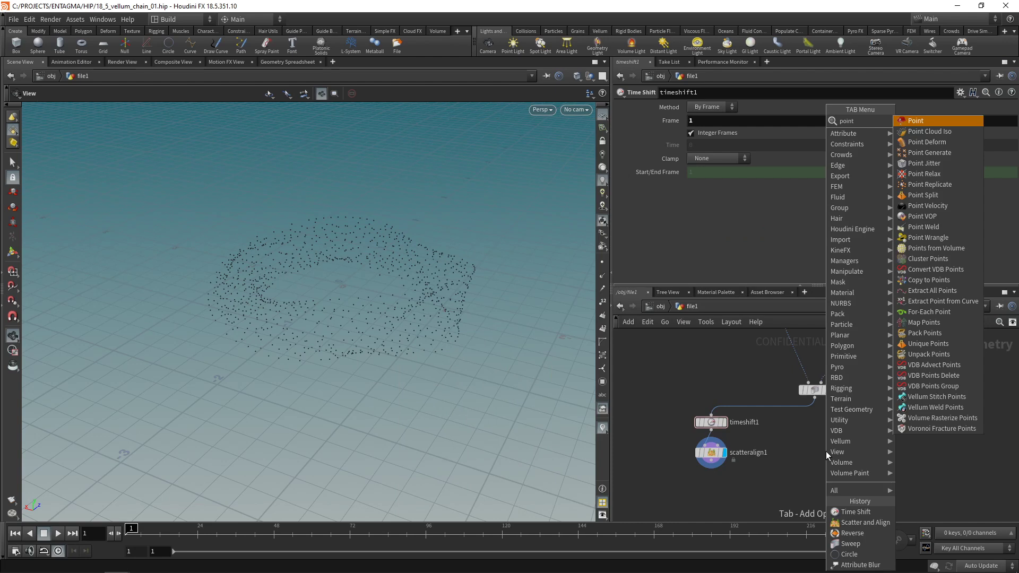
text( de)
key(Return)
click(831, 486)
Wire the scattered points, the Time Shift and the animated sweep into the Point Deform's first, second and third inputs, and tidy the layout
drag(822, 479, 718, 466)
mouse_move(830, 478)
mouse_down()
mouse_move(731, 431)
mouse_move(787, 439)
mouse_move(744, 432)
mouse_move(832, 469)
mouse_up()
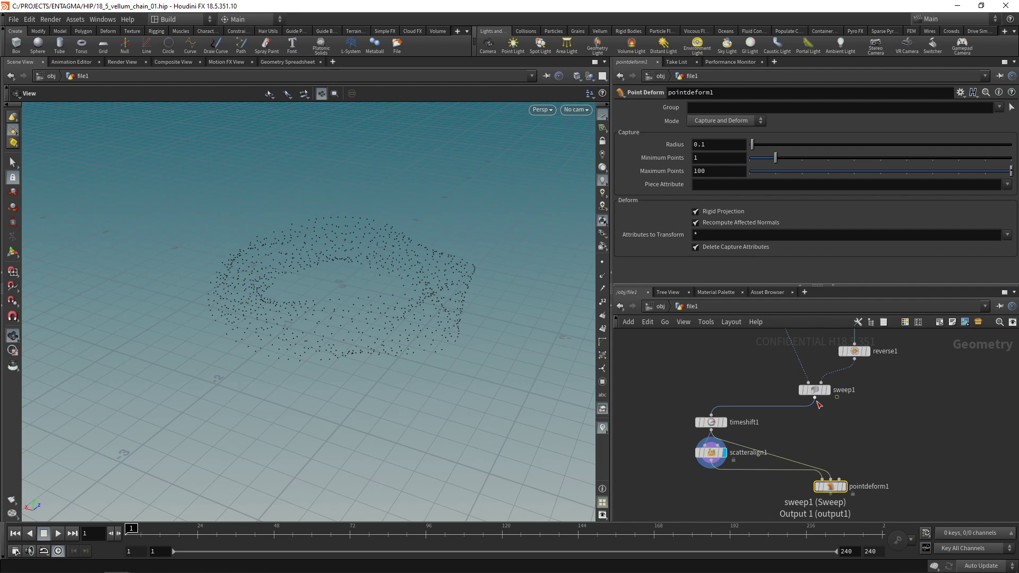
click(814, 397)
click(840, 475)
drag(711, 422, 765, 425)
middle_drag(791, 502, 792, 454)
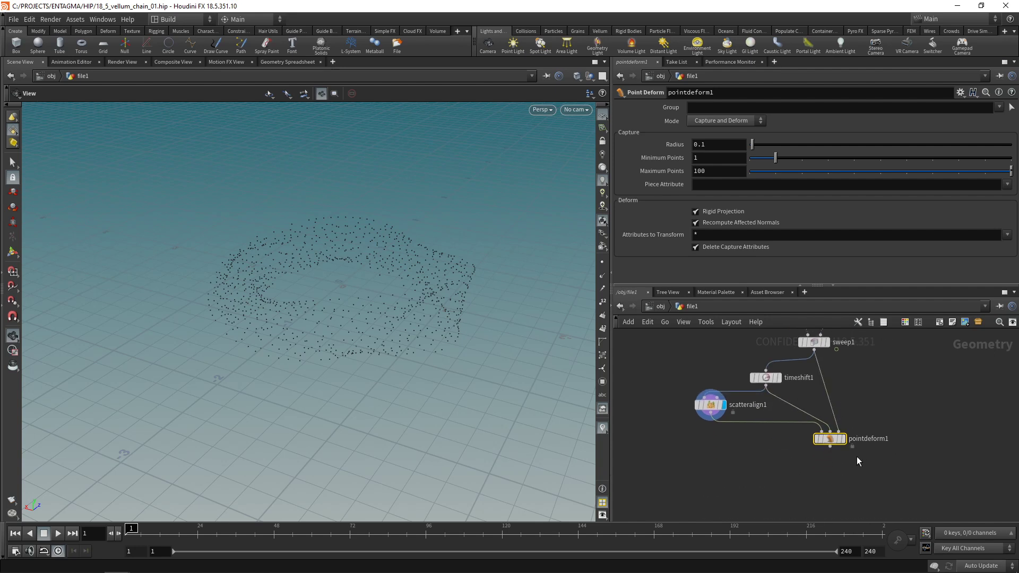
Display the Point Deform, preview the moving points on the timeline, and save the scene
click(57, 534)
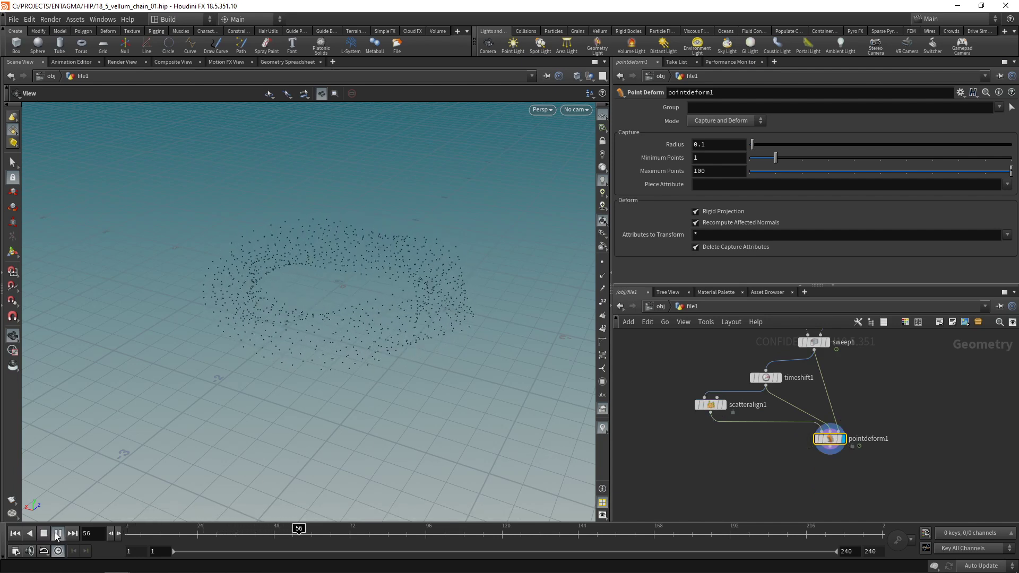
key(ctrl+Up)
key(ctrl+s)
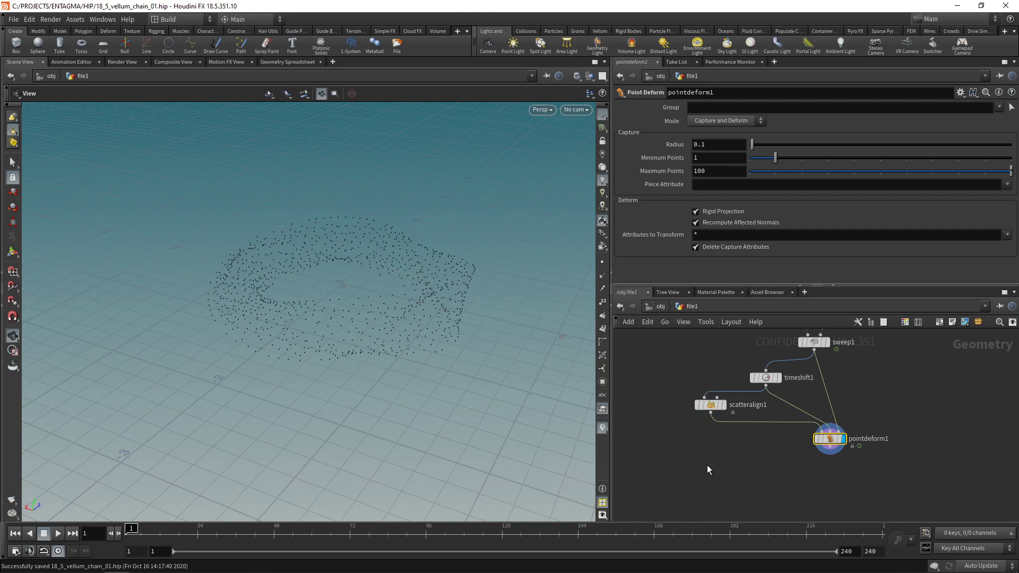
Add a Line node with 16 points and display it
key(Tab)
text(line)
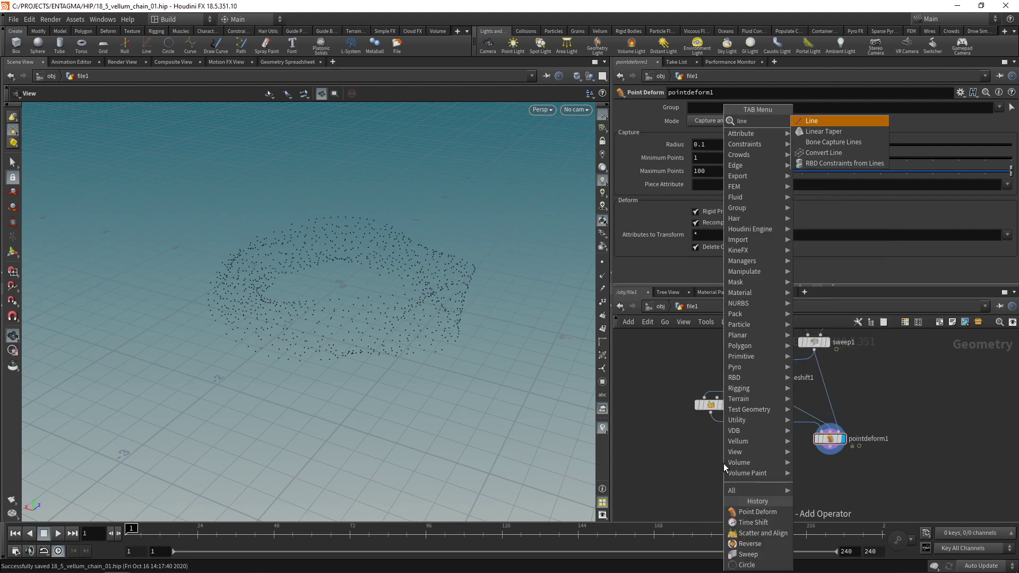
key(Return)
click(724, 464)
click(699, 161)
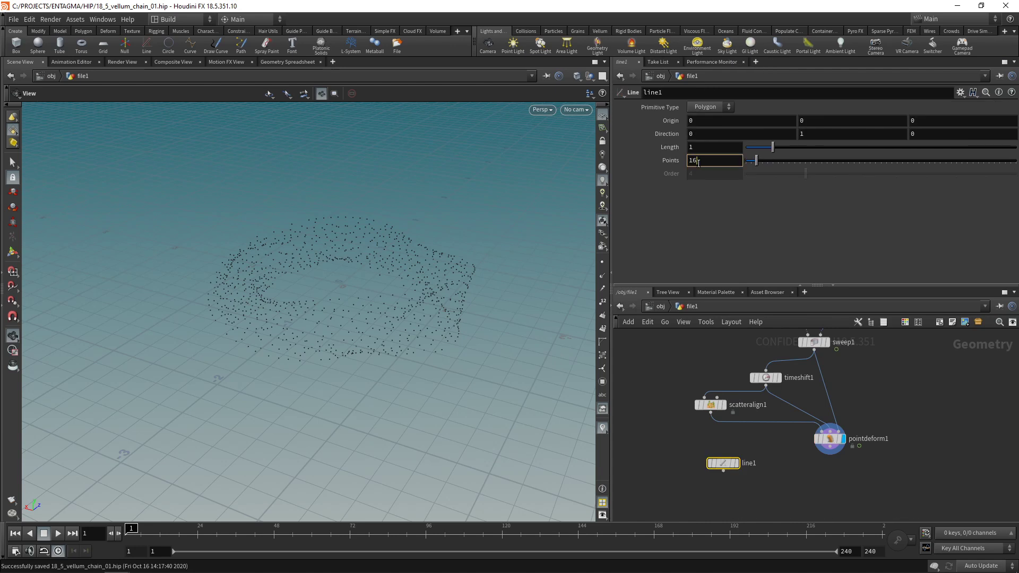
text(16)
key(Return)
click(737, 464)
Line up the Point Deform beside the line and add a Copy to Points node below them
middle_drag(819, 452, 805, 383)
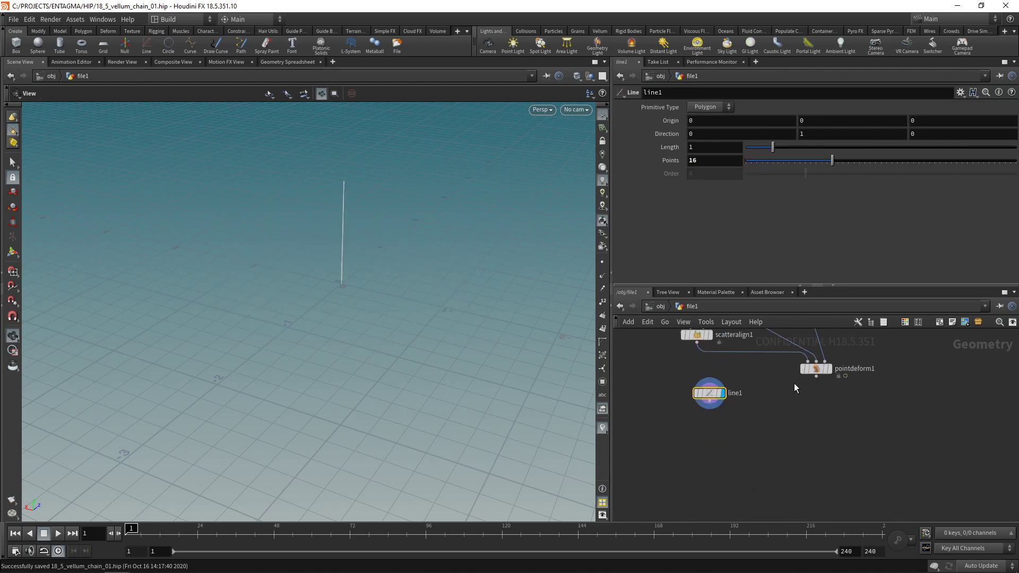
drag(813, 370, 805, 395)
key(Tab)
text(copy)
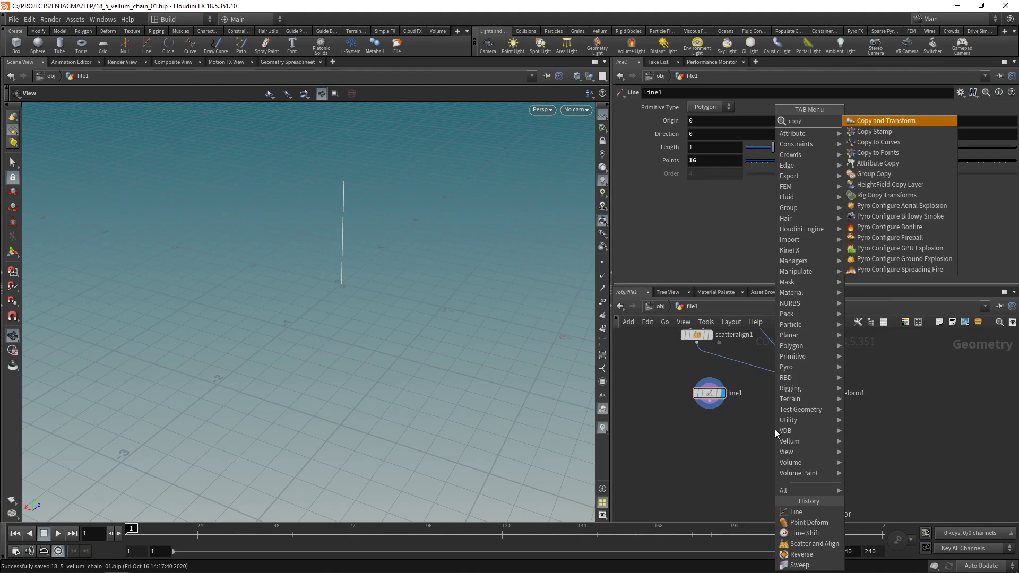
text(top)
key(Return)
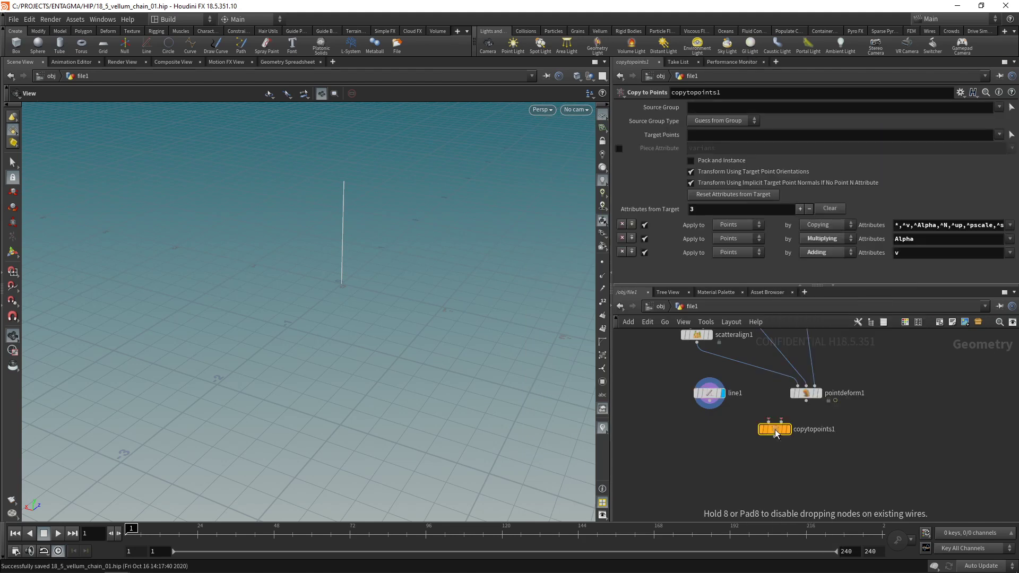
click(775, 429)
Copy the line onto the deformed points by wiring both into Copy to Points, display the result and space out the nodes
click(710, 401)
click(769, 422)
click(781, 421)
click(807, 401)
click(788, 430)
drag(774, 432, 751, 466)
middle_drag(753, 410, 759, 457)
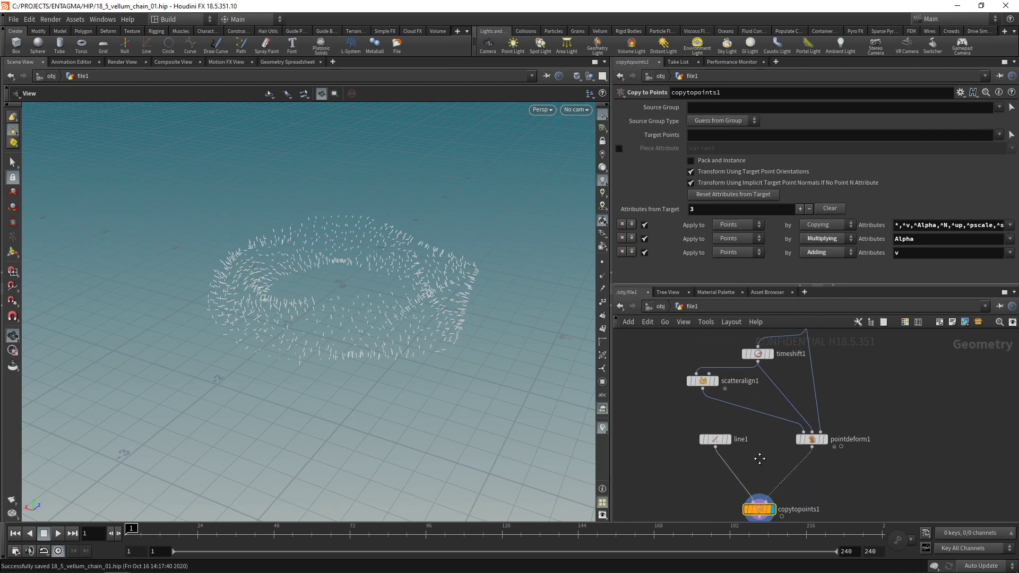
drag(720, 445, 710, 484)
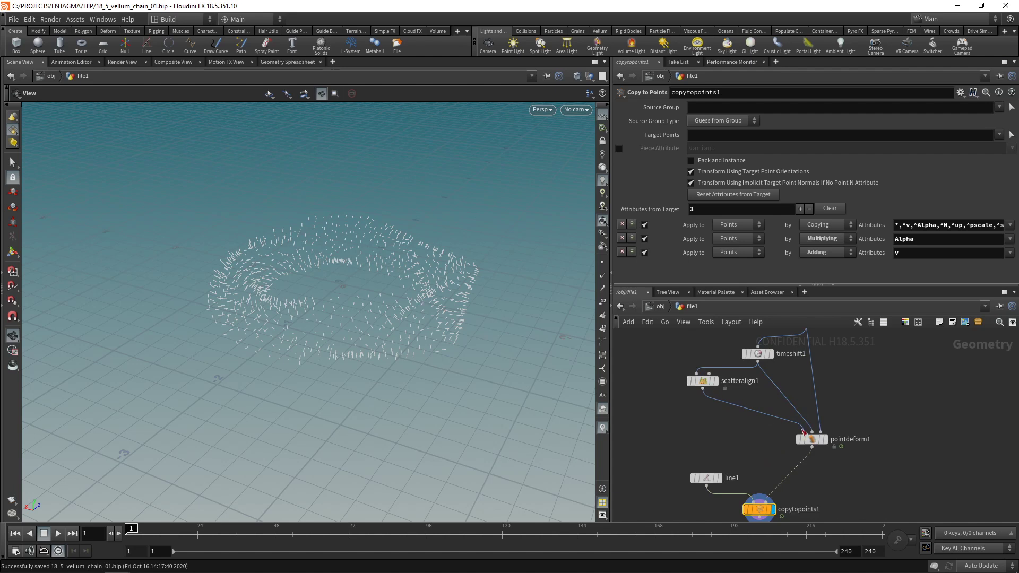
Insert an Attribute Randomize node between the Scatter and Align and Point Deform nodes
drag(811, 438, 812, 463)
key(Tab)
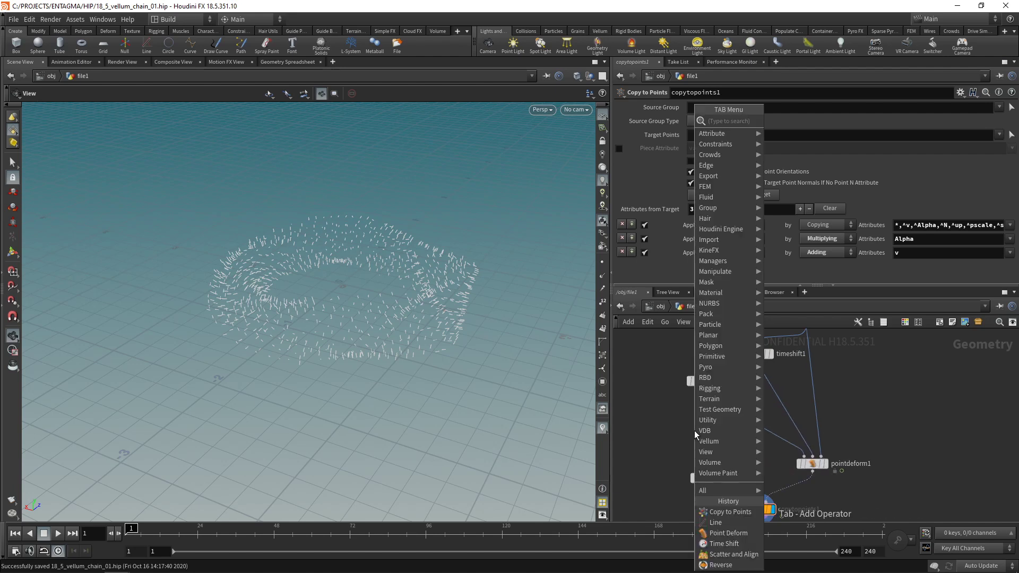
text(attra)
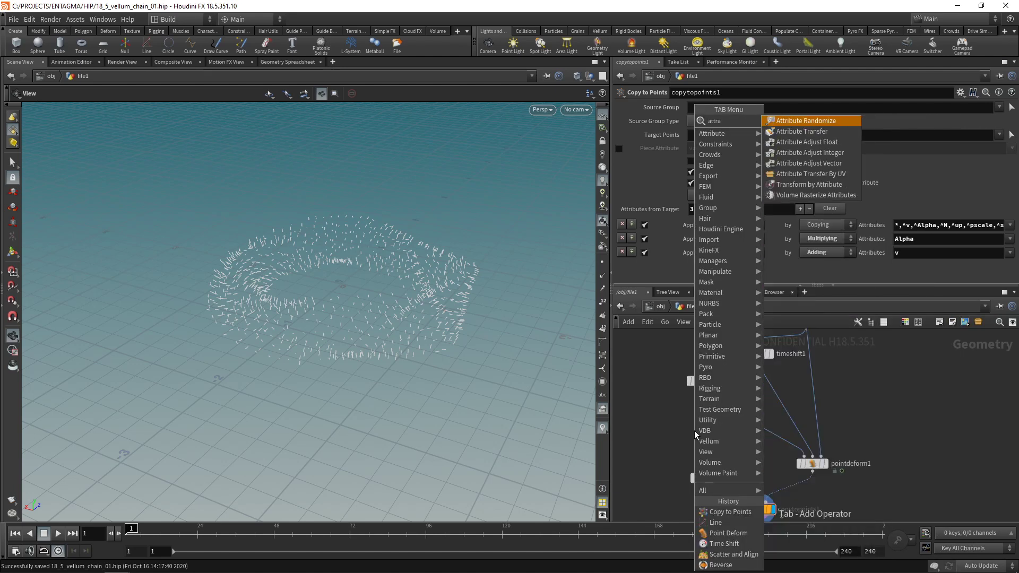
key(Return)
click(695, 431)
mouse_move(695, 430)
mouse_down()
mouse_move(730, 412)
mouse_move(706, 415)
mouse_up()
Have the Attribute Randomize node generate a pscale attribute with 1 dimension
click(708, 151)
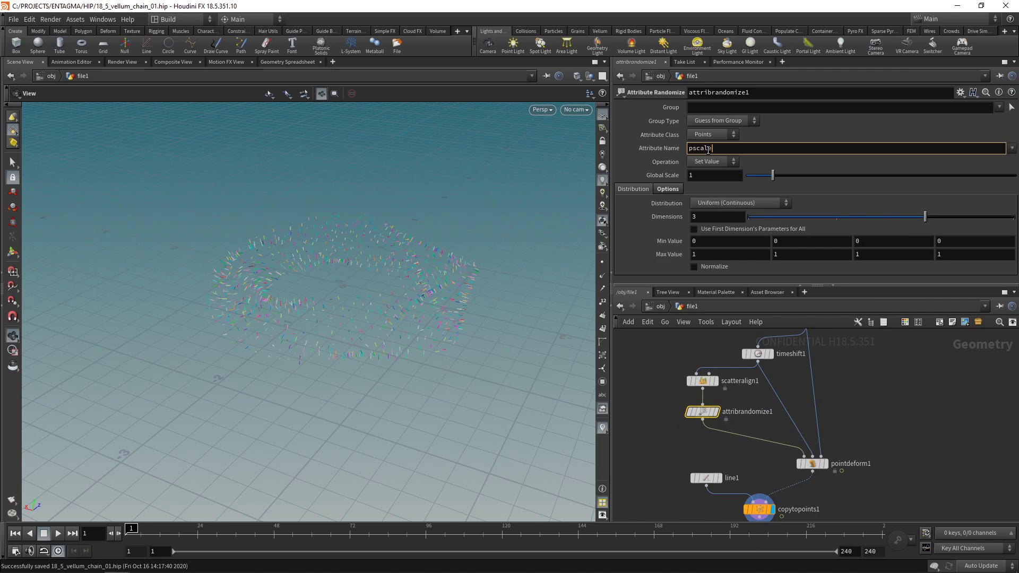
click(727, 216)
text(1)
click(654, 365)
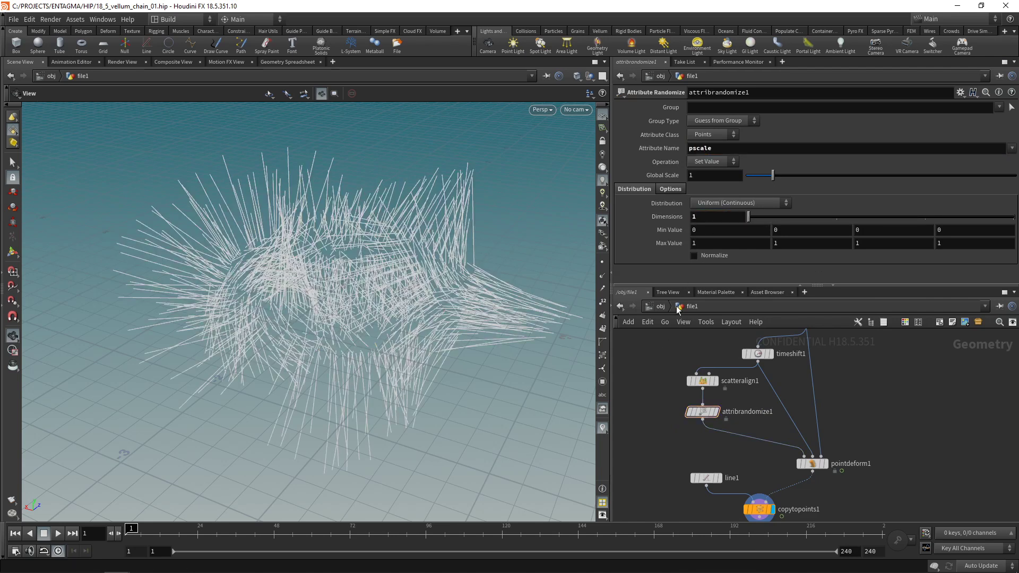
Set the random pscale range to a minimum of 0.2 and a maximum of about 0.5
click(703, 229)
text(-0.6)
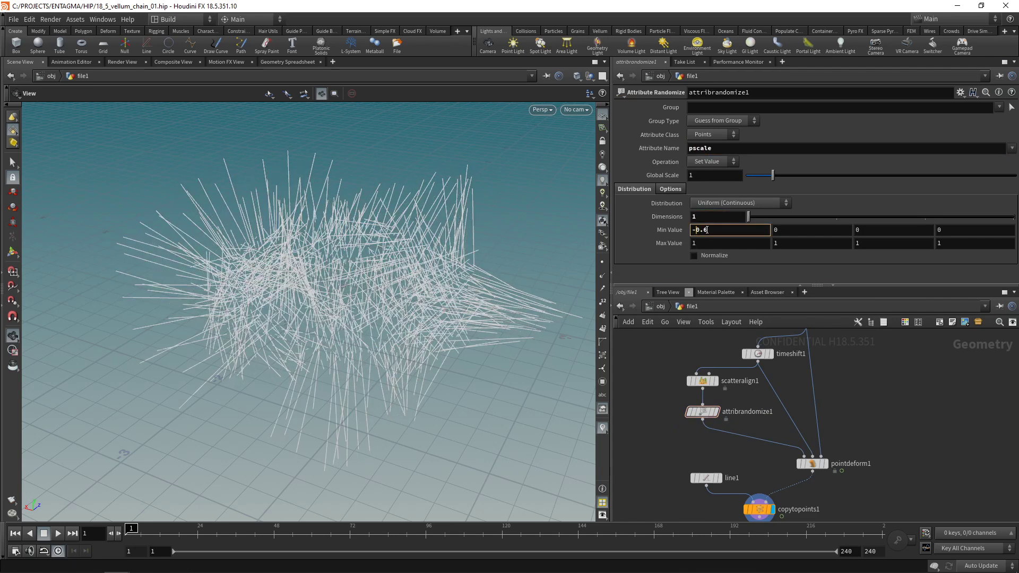
scroll(707, 230, up, 3)
scroll(708, 236, up, 5)
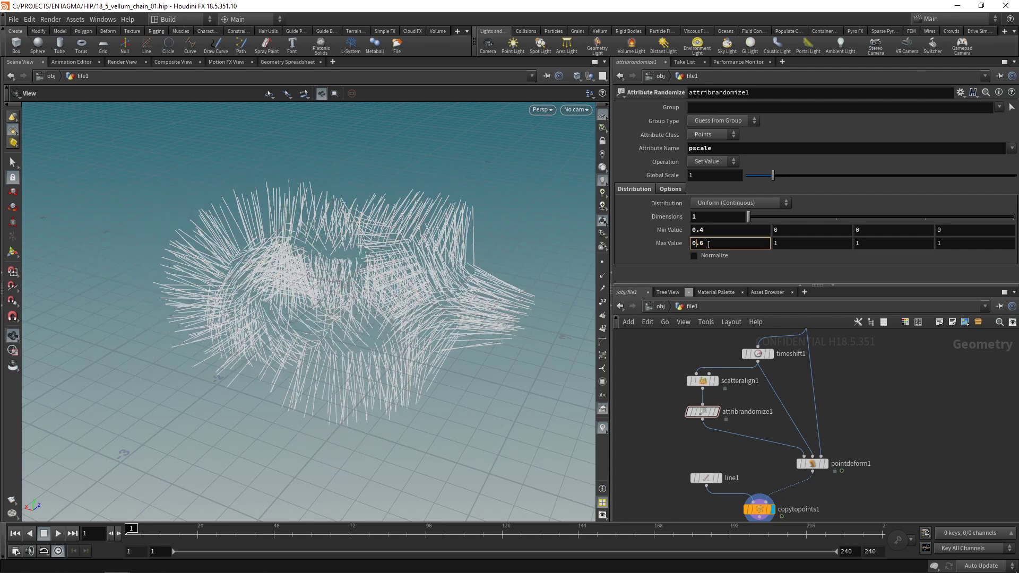
click(709, 243)
text(0.3)
scroll(709, 244, up, 1)
scroll(709, 244, up, 1)
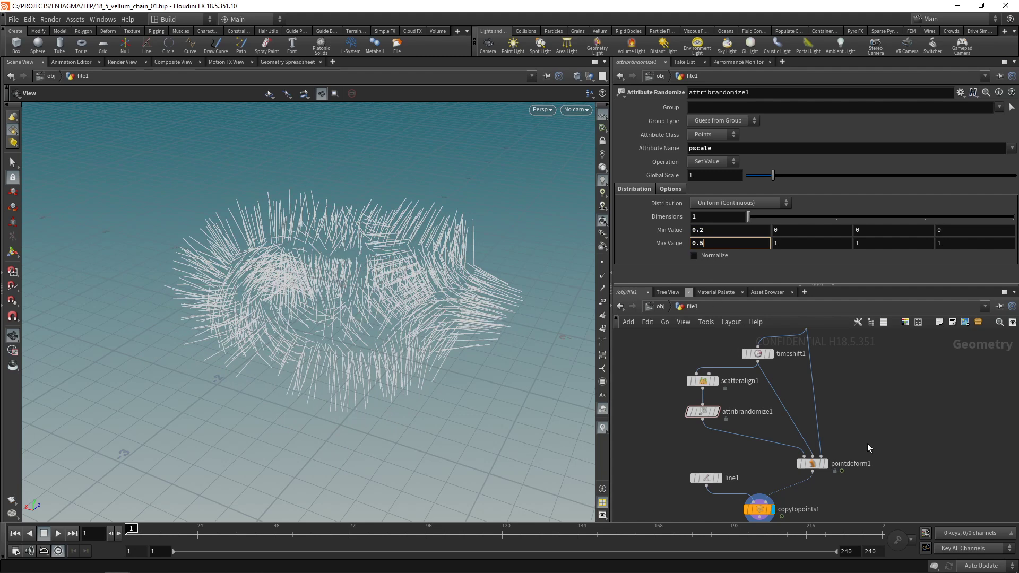
scroll(718, 243, up, 1)
Play the timeline with Copy to Points displayed to check how the copied lines follow the ring
middle_drag(735, 506, 741, 404)
click(762, 408)
click(59, 534)
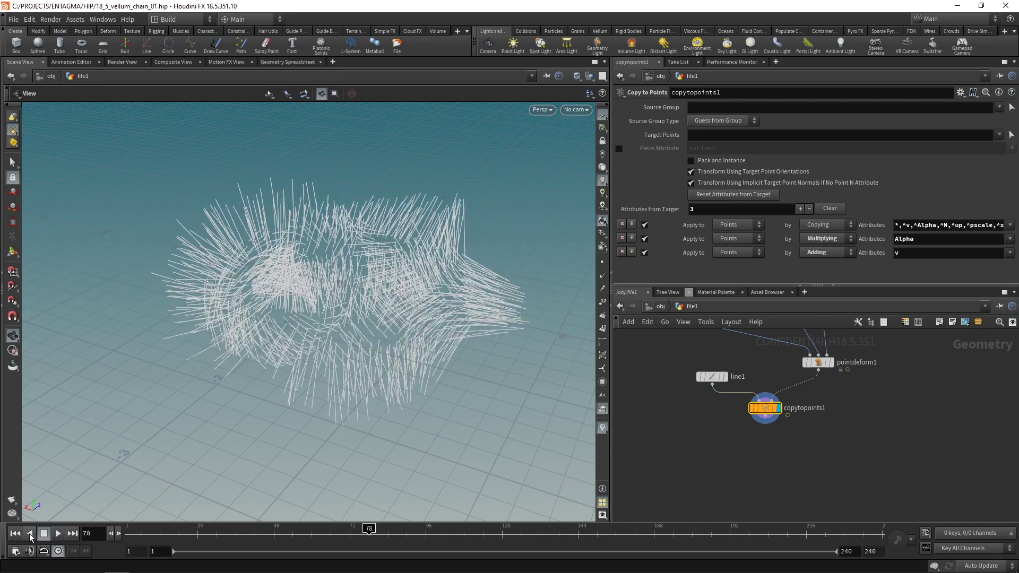
drag(218, 358, 265, 329)
Show the sweep as a template and inspect the line roots on the ring's surface up close
middle_drag(843, 360, 825, 466)
middle_drag(835, 333, 828, 428)
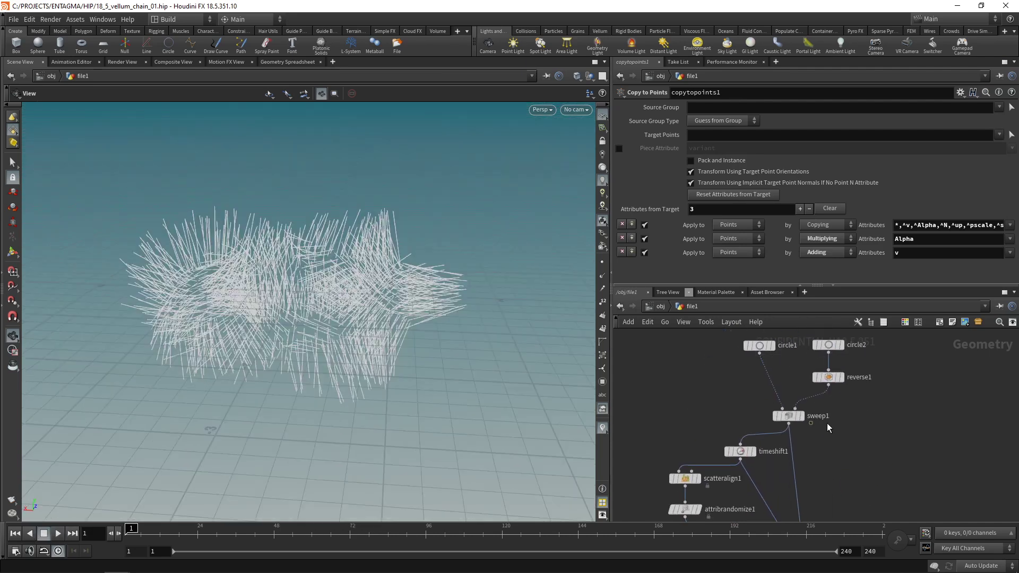
click(800, 417)
scroll(398, 319, up, 10)
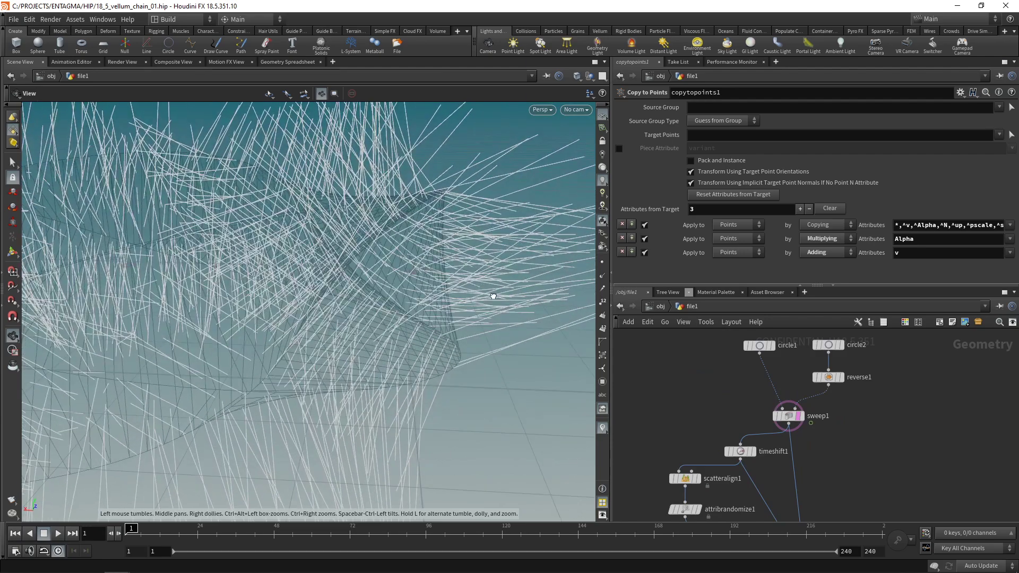
right_drag(493, 296, 334, 327)
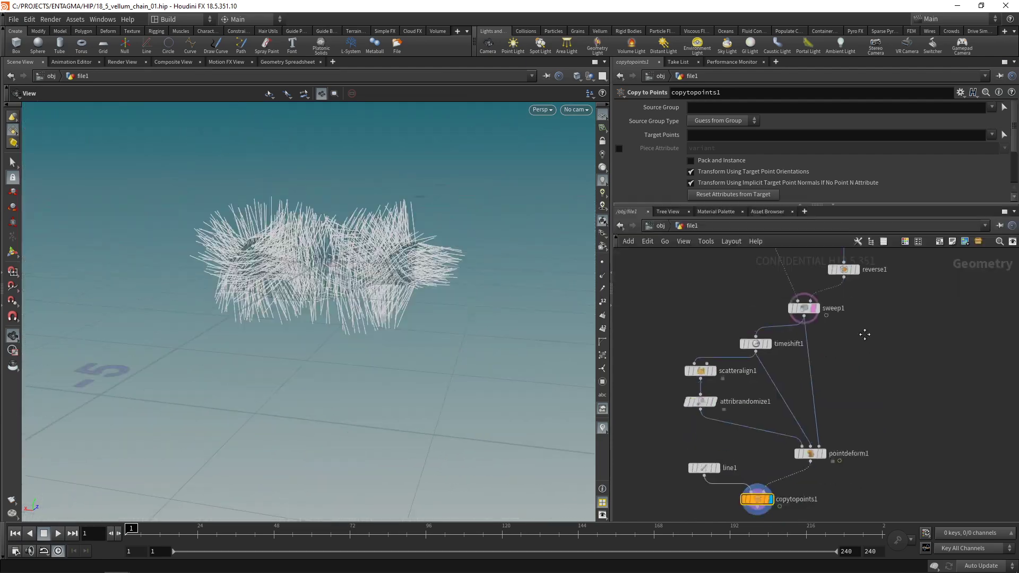
Save the scene and append a Vellum Configure Hair node to Copy to Points
middle_drag(878, 453, 882, 404)
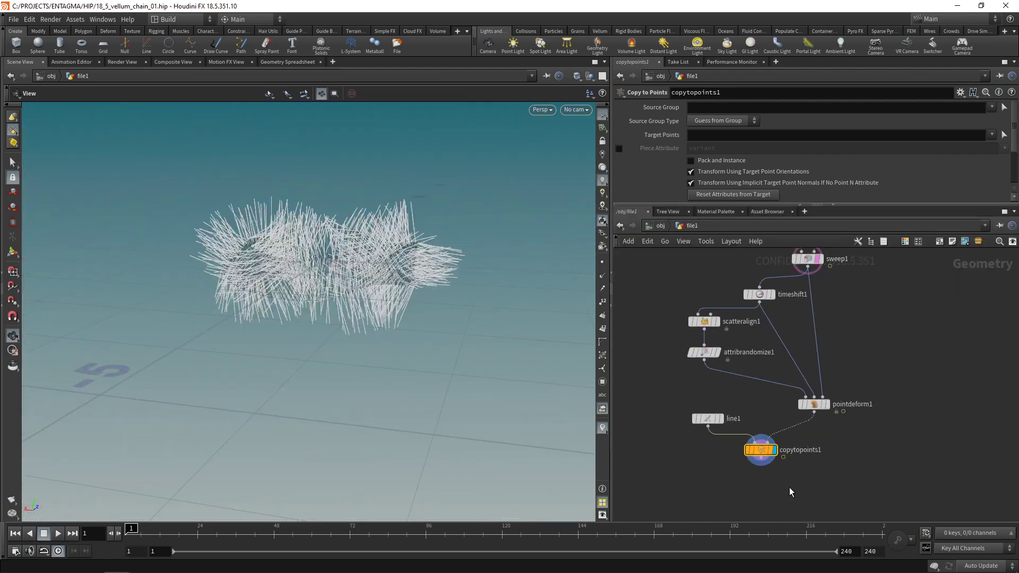
key(ctrl+s)
key(Tab)
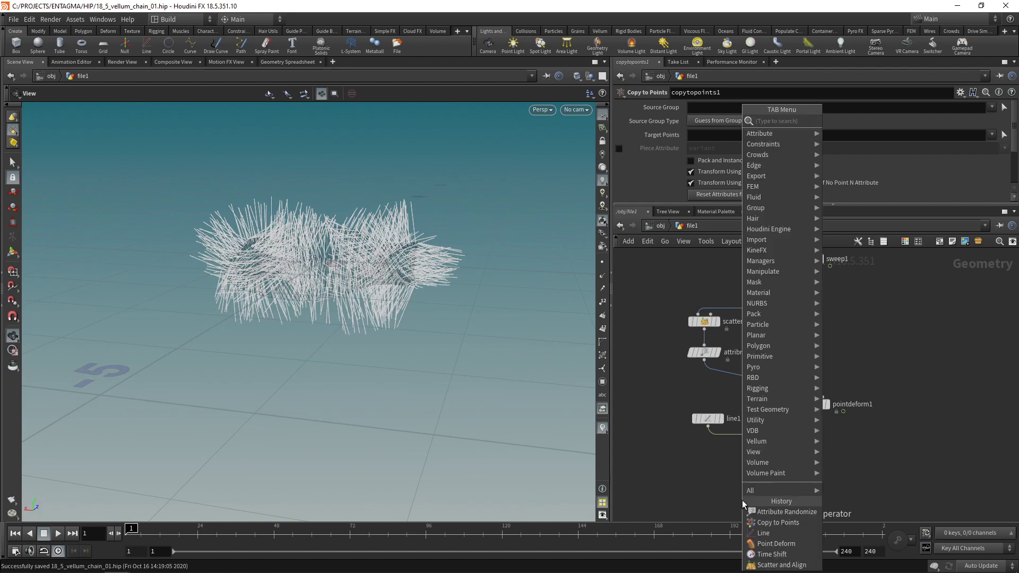
text(vellhai)
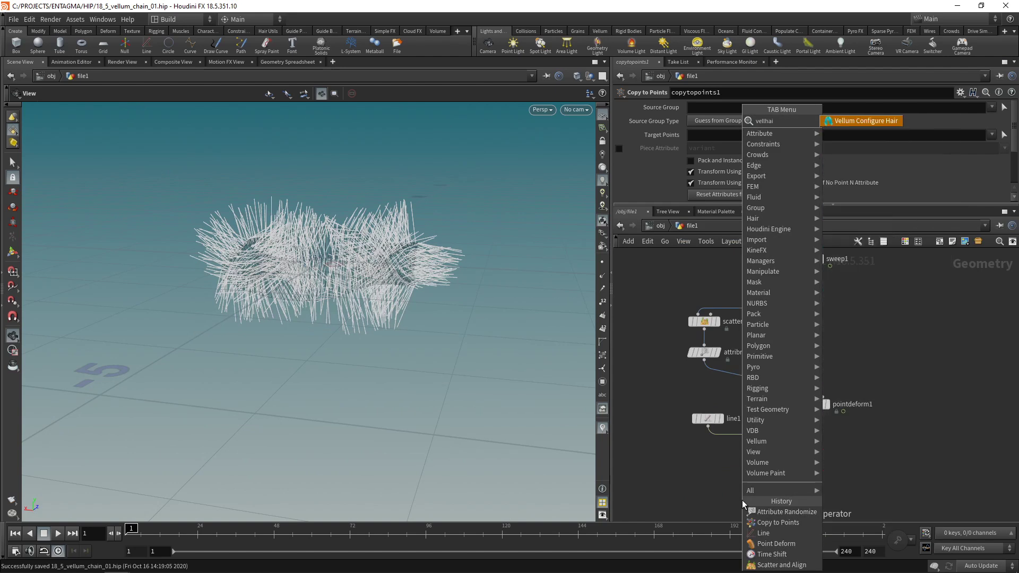
key(Return)
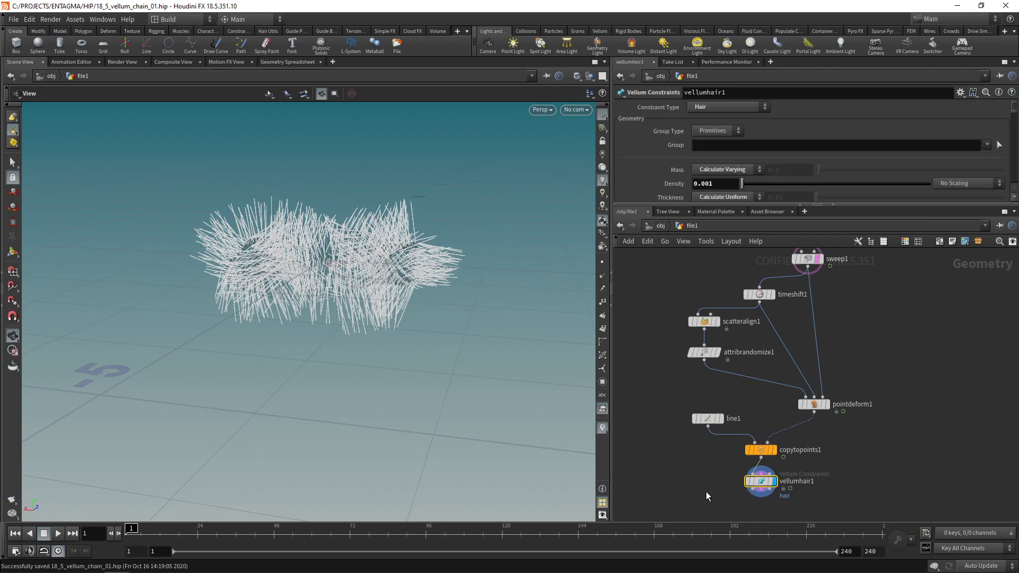
Append a Vellum Solver to the Vellum hair node, with all its outputs connected
middle_drag(745, 515, 756, 436)
key(Tab)
text(vellsol)
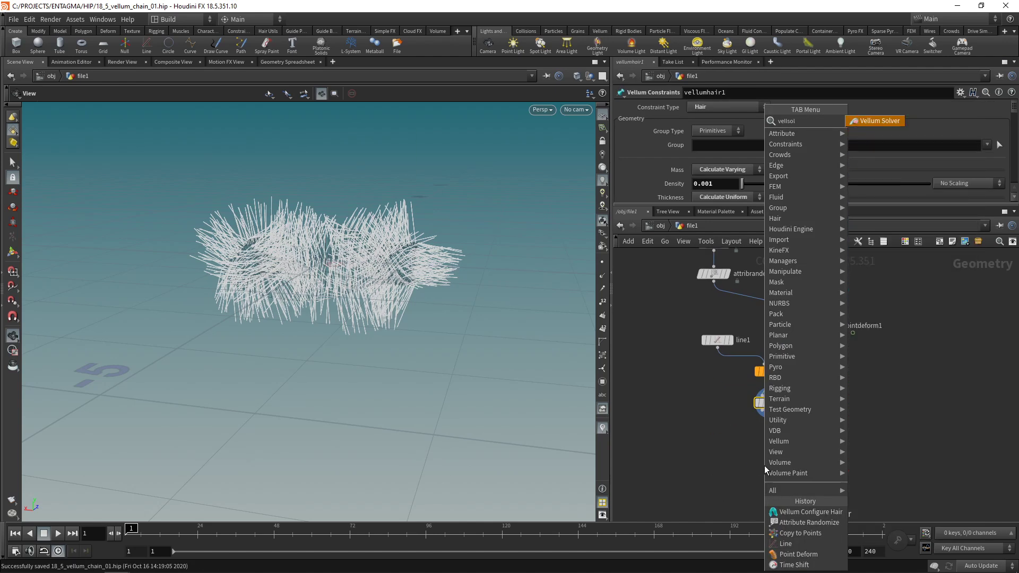
key(Return)
click(764, 466)
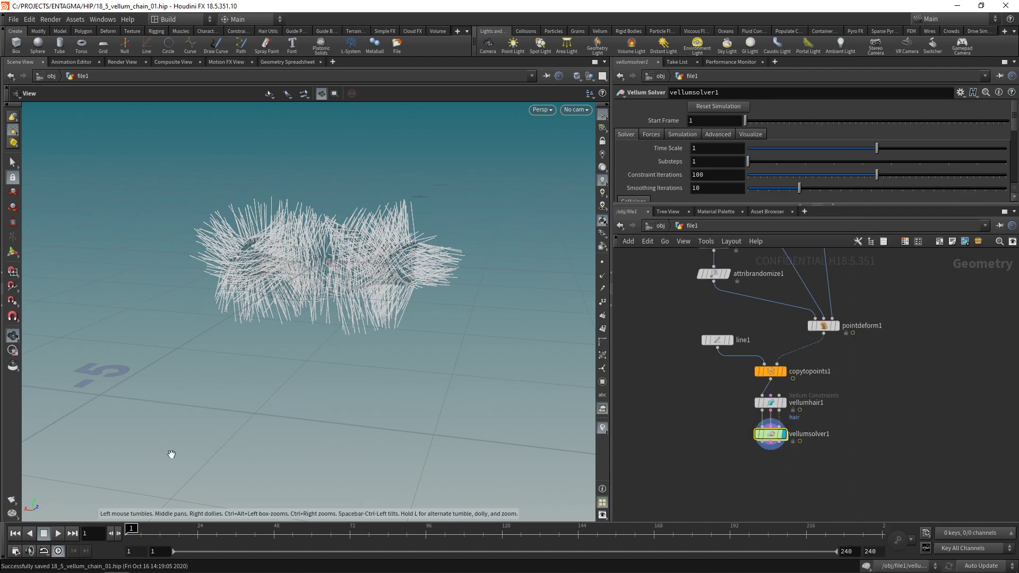
Run the Vellum simulation to check the hair's behaviour, and return to the first frame
click(58, 533)
click(44, 534)
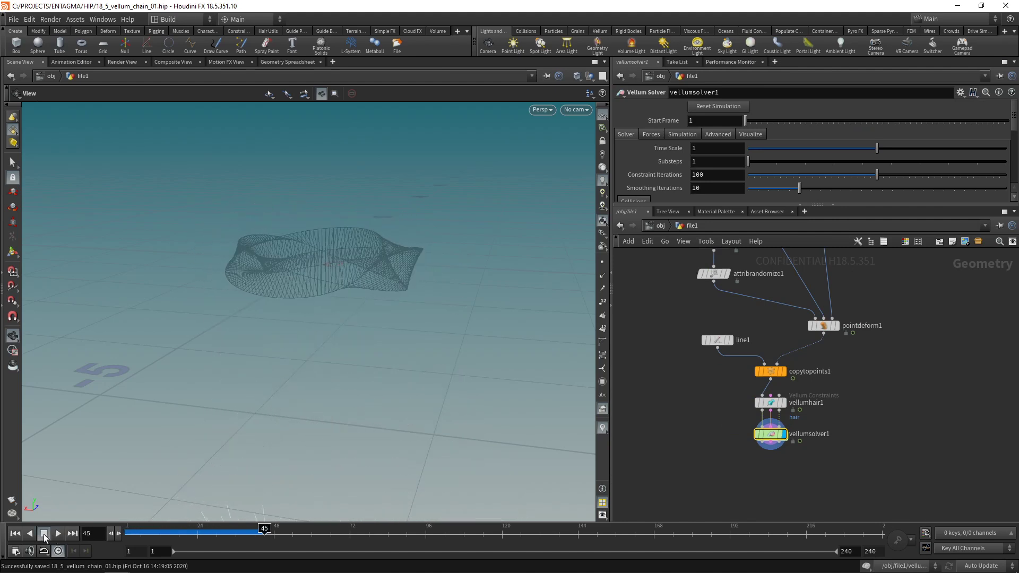
click(14, 534)
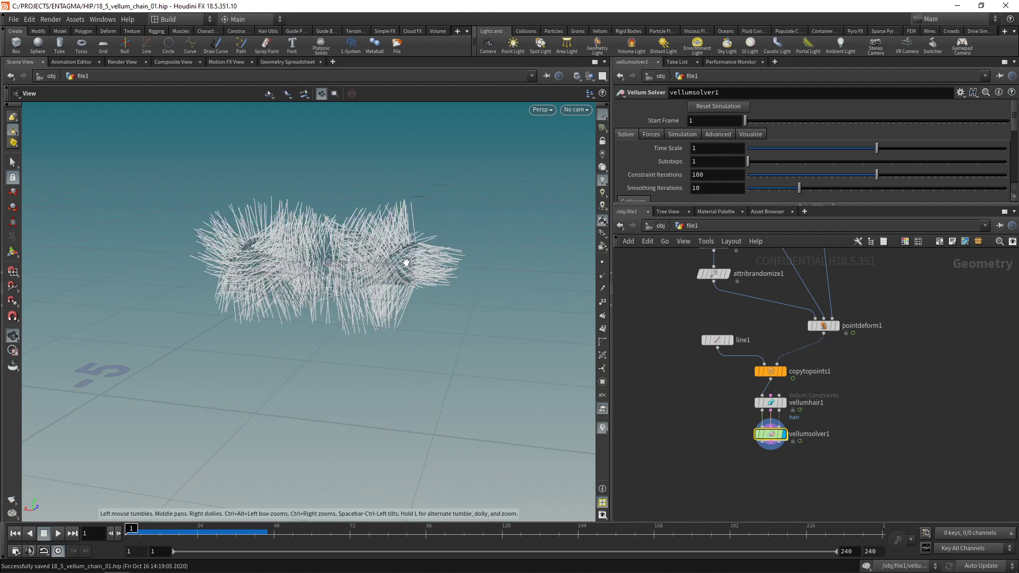
Display the source line with point numbers and examine the numbering at its root
click(730, 340)
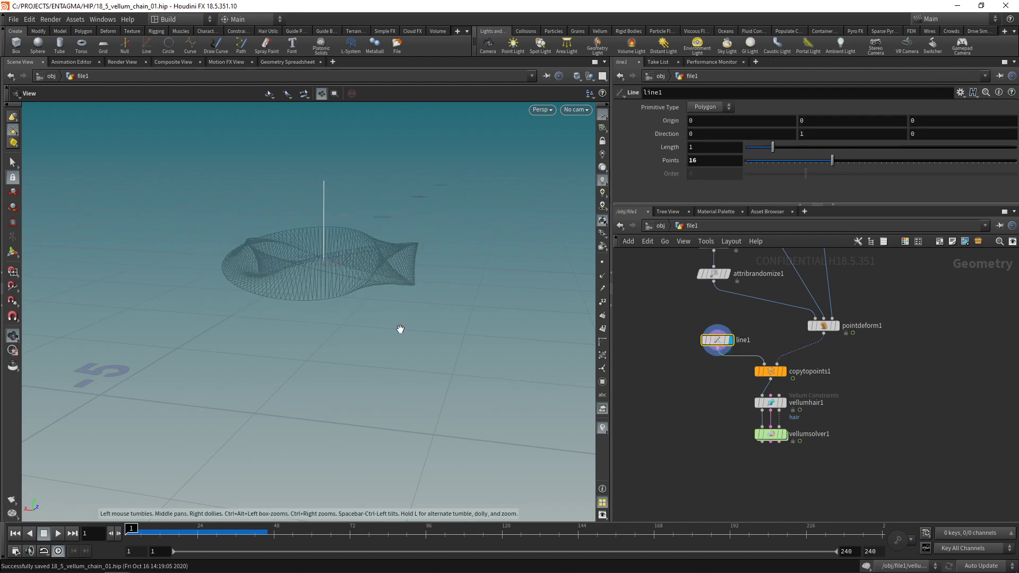
click(602, 301)
right_drag(322, 276, 334, 218)
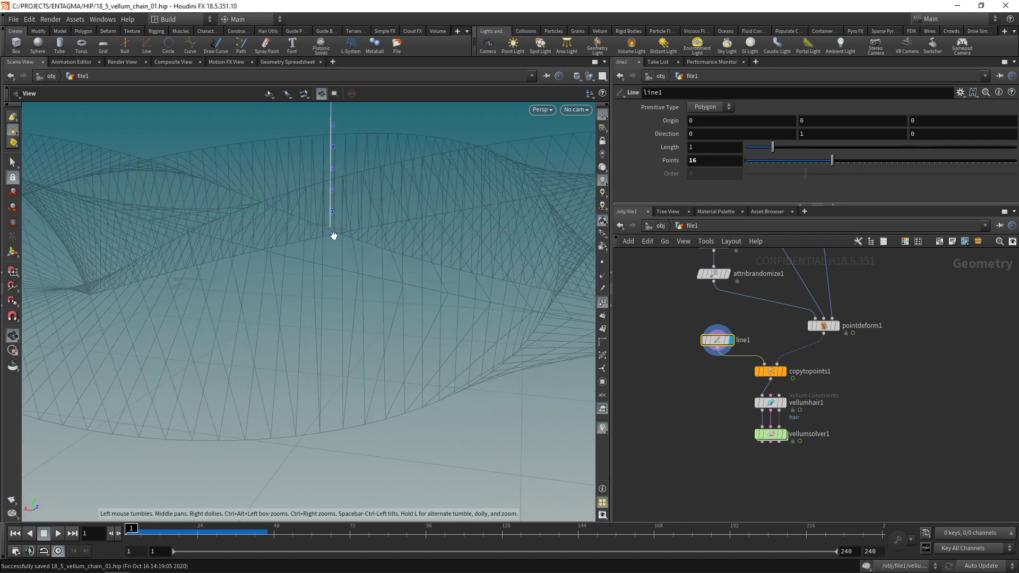
Insert a Group Create node between the line and Copy to Points
middle_drag(693, 383, 765, 448)
drag(774, 405, 715, 380)
click(731, 432)
key(Tab)
text(group)
key(Return)
click(732, 432)
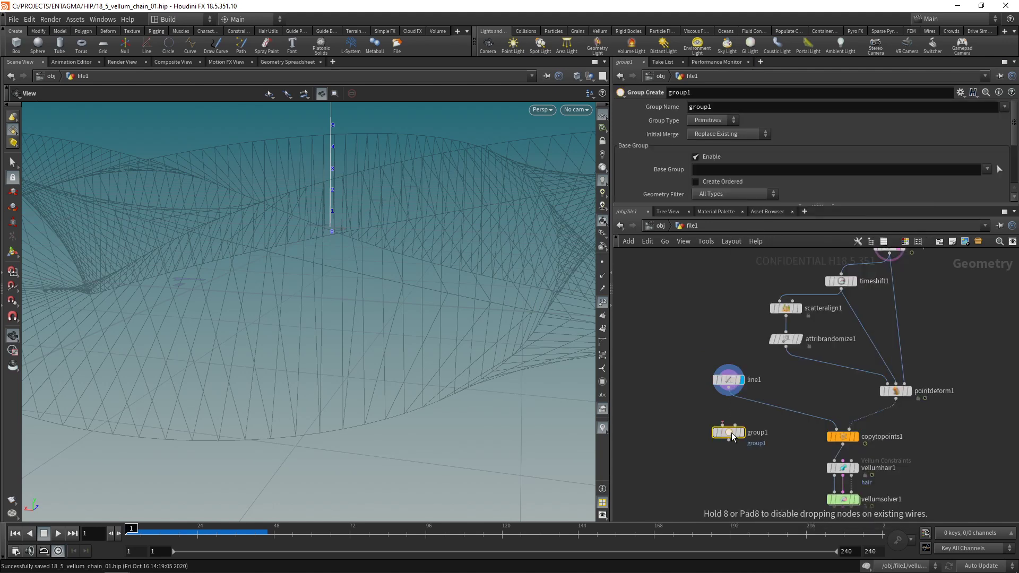
click(732, 409)
Set the group type to Points and name the group "pin"
click(709, 121)
double_click(716, 108)
text(pin)
key(Return)
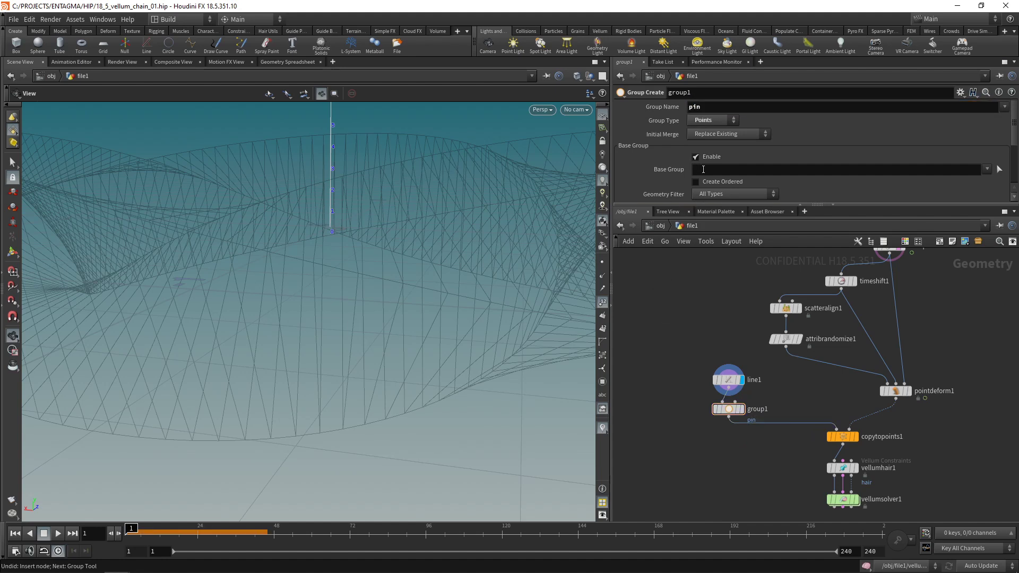
Limit the pin group to point 0 through its base group and inspect the group node's information
click(703, 170)
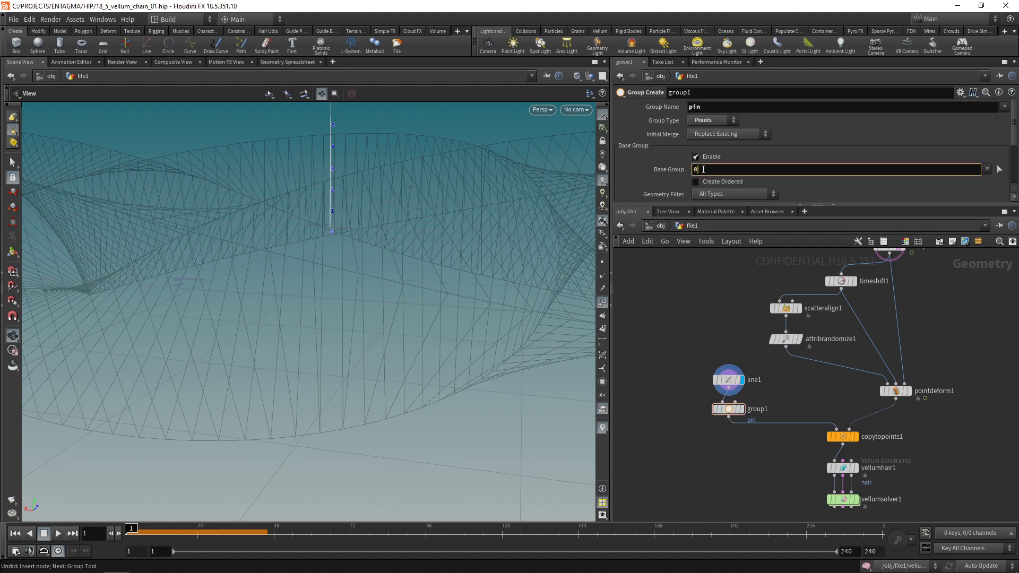
text(0)
key(Return)
middle_click(728, 408)
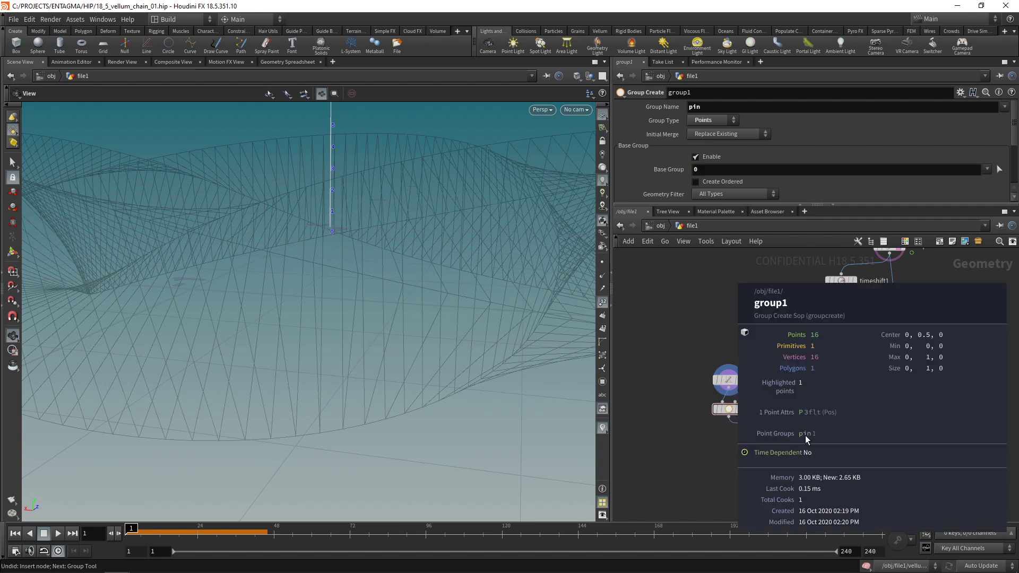
Display the Vellum hair node's output and hide the point numbers
middle_drag(704, 475, 695, 422)
click(844, 415)
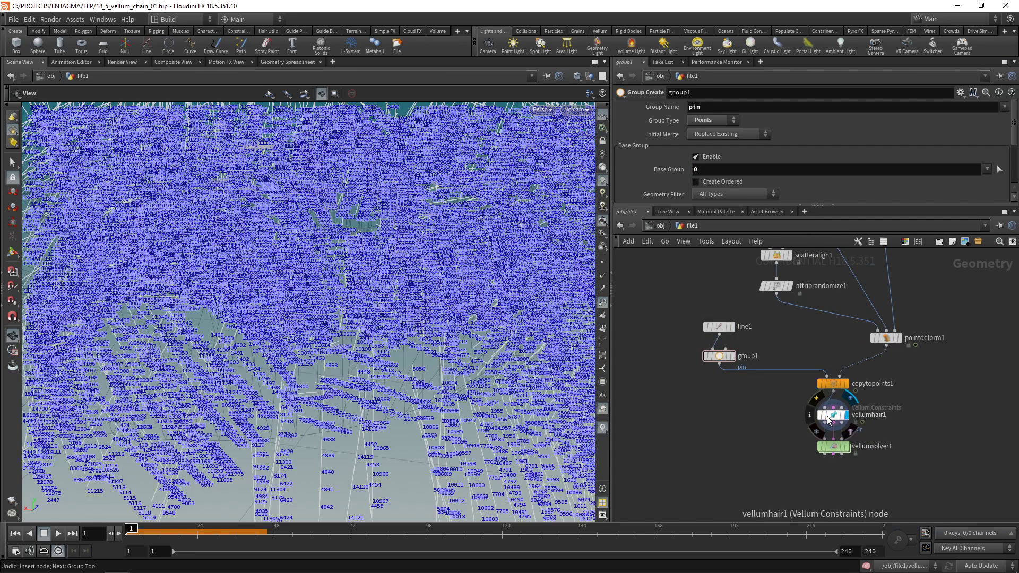
click(604, 305)
right_drag(517, 269, 341, 314)
middle_drag(342, 313, 284, 300)
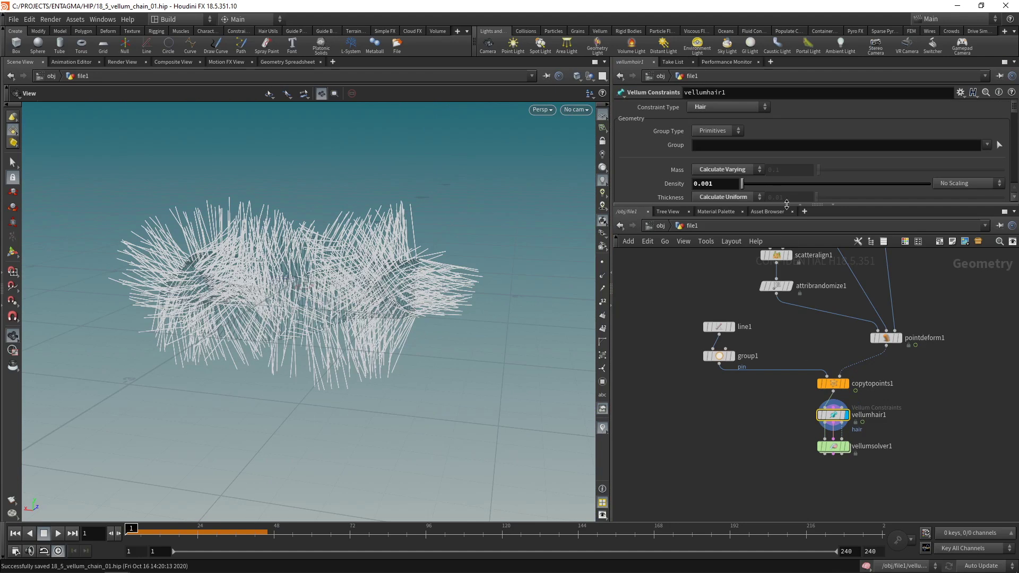
Pin the hair to animation using the "pin" point group and enable Match Animation
drag(820, 204, 820, 367)
scroll(1015, 194, down, 1)
drag(1015, 194, 1015, 252)
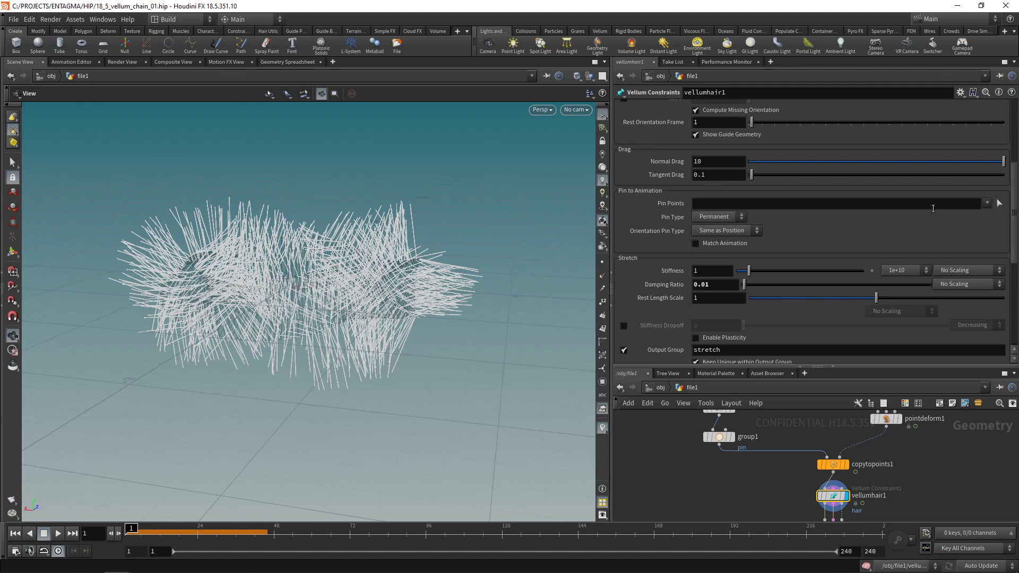
click(988, 205)
click(989, 216)
click(696, 244)
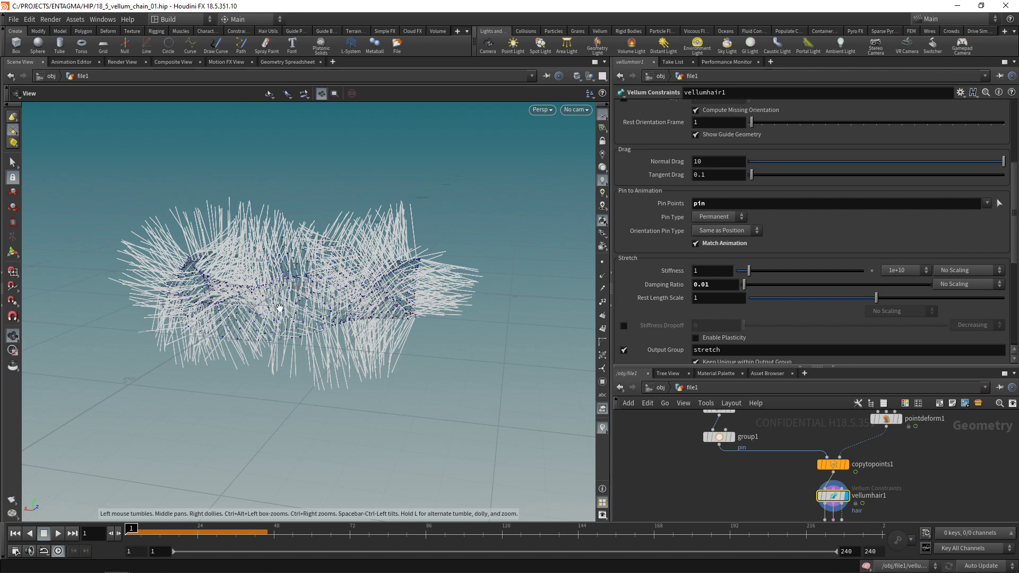
Save the scene, then display the Vellum solver and run the pinned simulation before returning to the first frame
drag(740, 366, 740, 257)
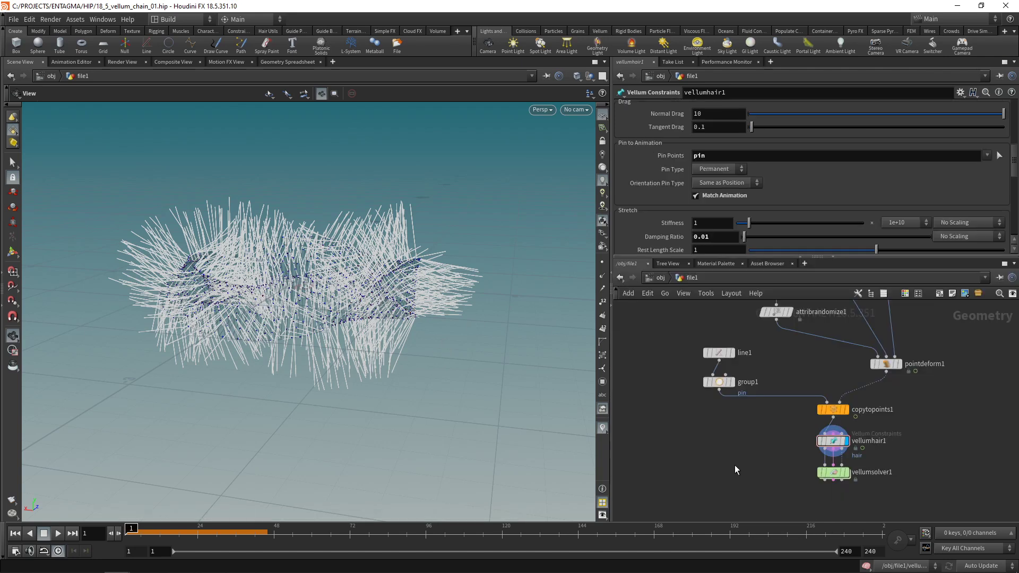
key(ctrl+s)
click(847, 472)
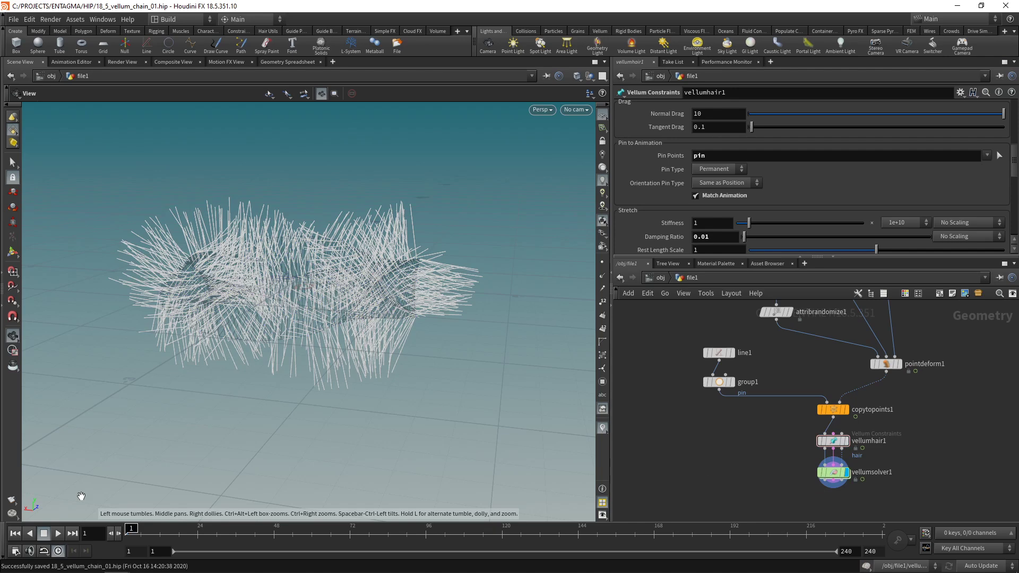
click(58, 534)
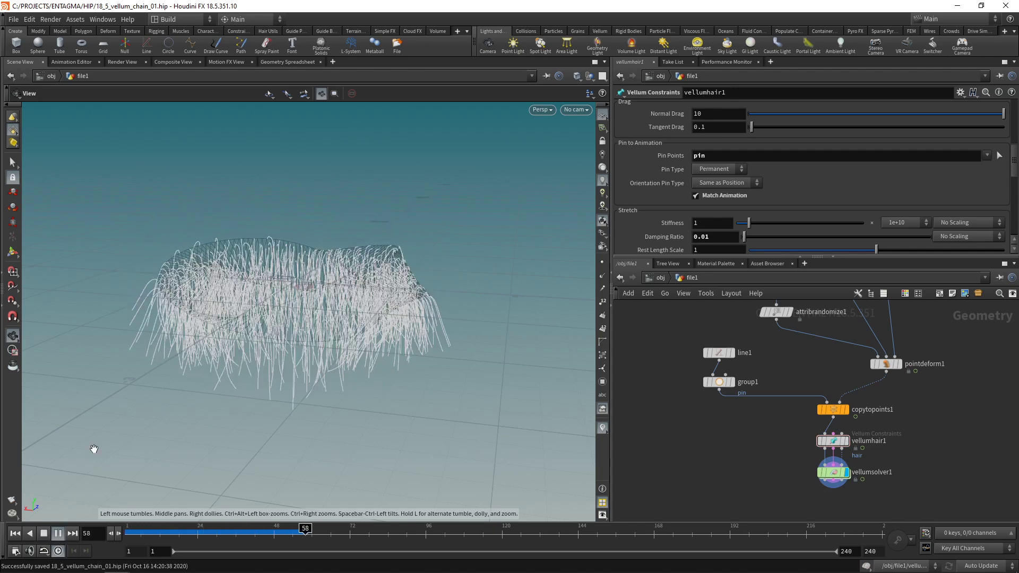
click(43, 534)
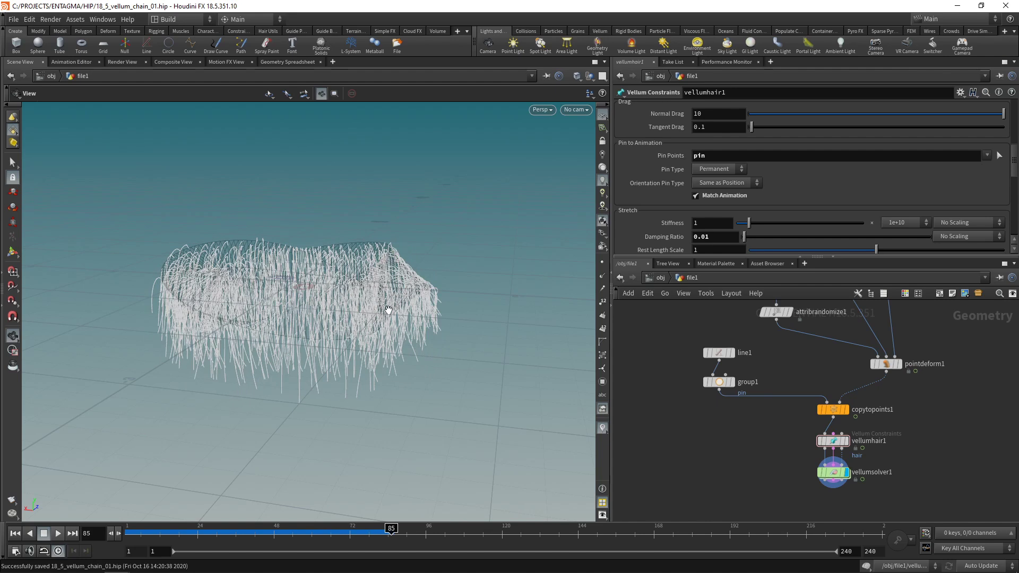
click(15, 534)
Connect the animated ring geometry to the Vellum hair node's Collision Geometry input
scroll(767, 478, down, 3)
middle_drag(856, 377, 826, 400)
click(752, 333)
scroll(733, 474, up, 3)
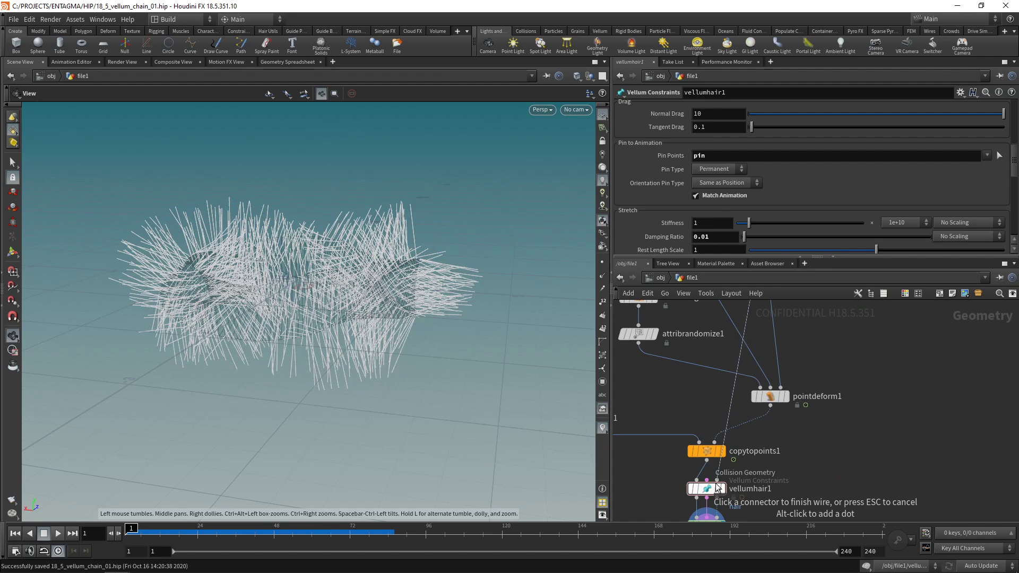
click(722, 481)
middle_drag(790, 473, 821, 398)
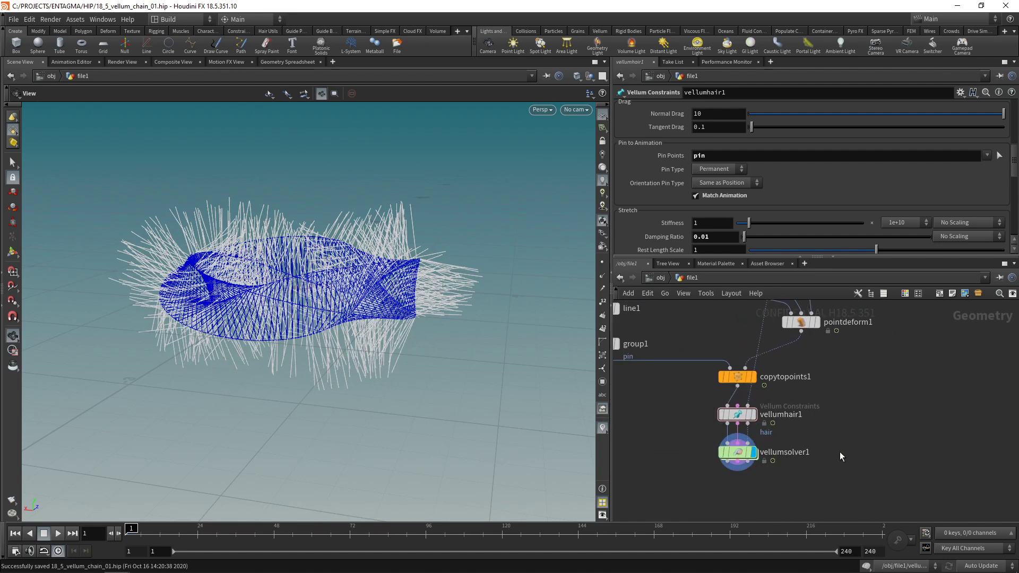
Run the Vellum solver with the ring as collision geometry and return to the first frame
click(737, 453)
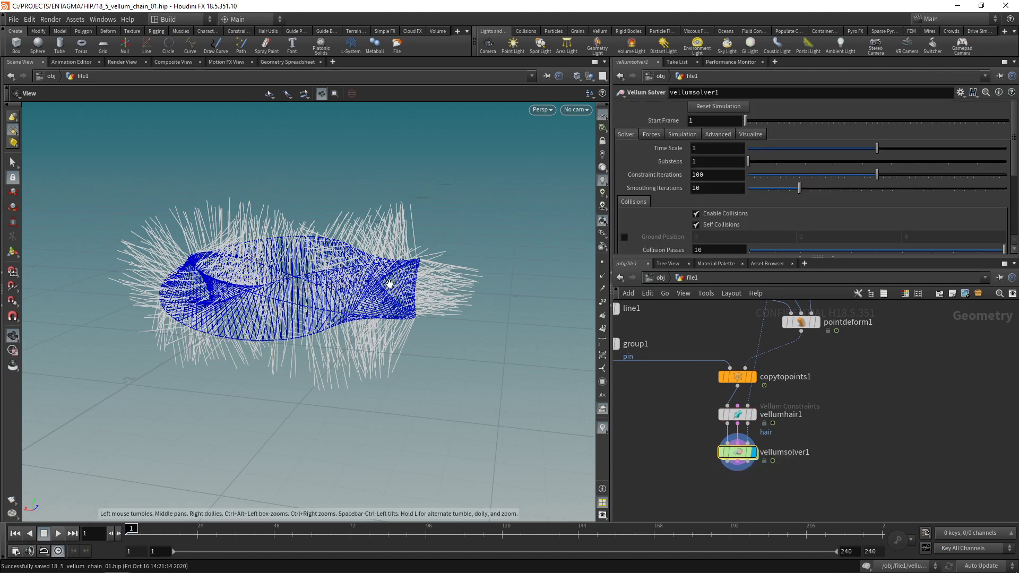
click(57, 533)
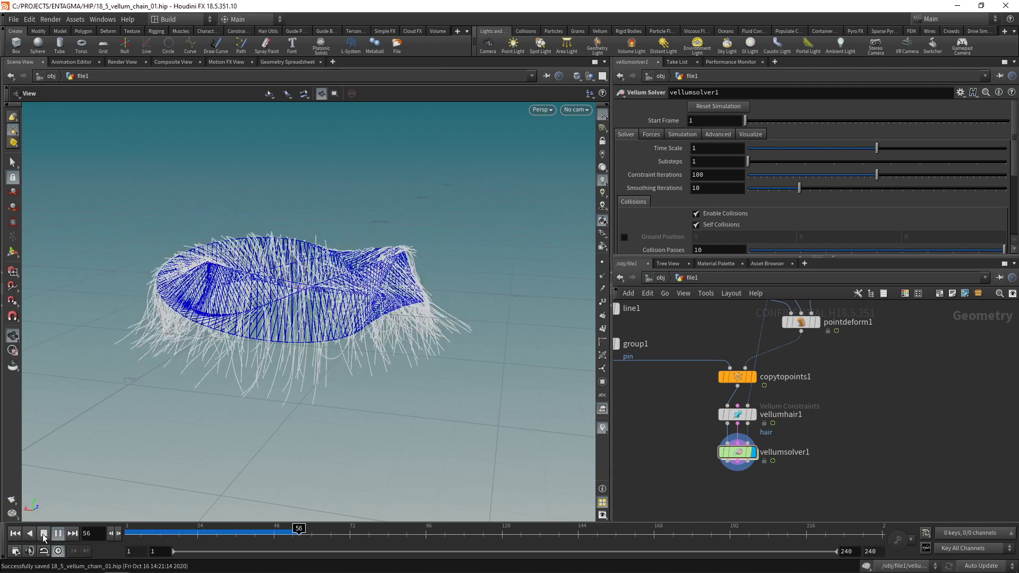
click(57, 534)
click(14, 536)
Set the Vellum hair's bend stiffness multiplier to 0.01 and save the scene
click(737, 414)
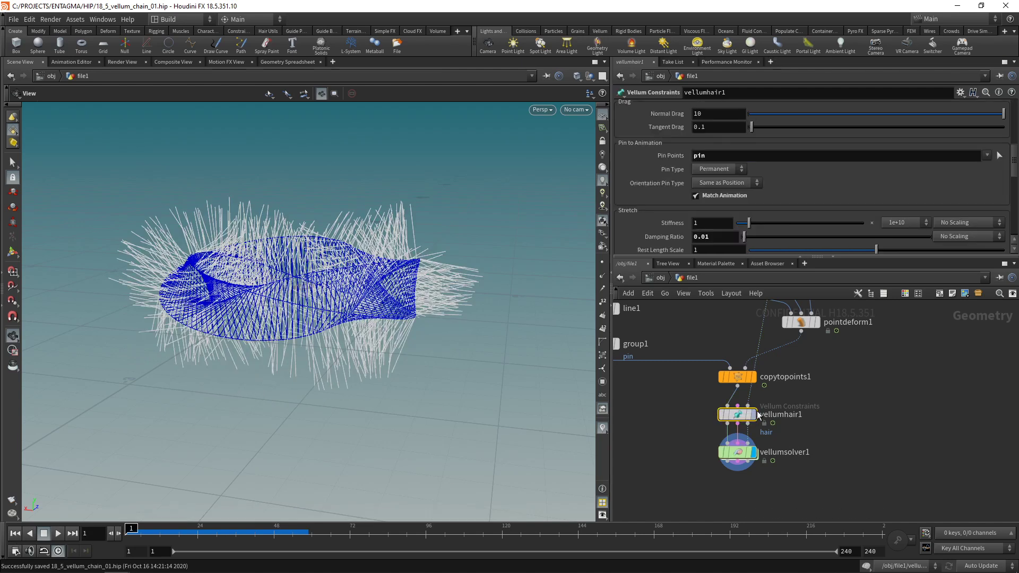
scroll(1013, 170, down, 3)
drag(1014, 171, 1011, 213)
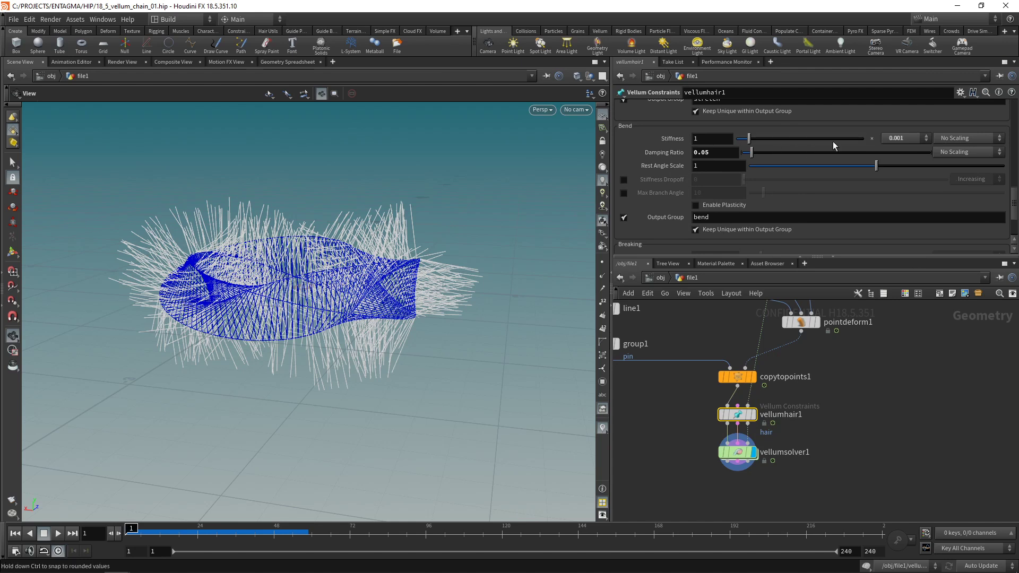
click(906, 140)
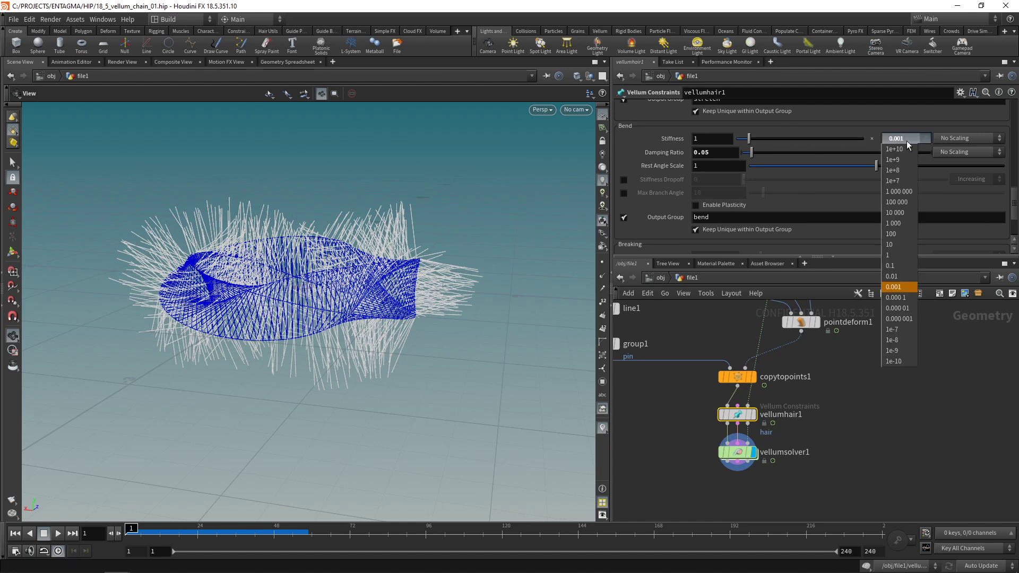
click(903, 276)
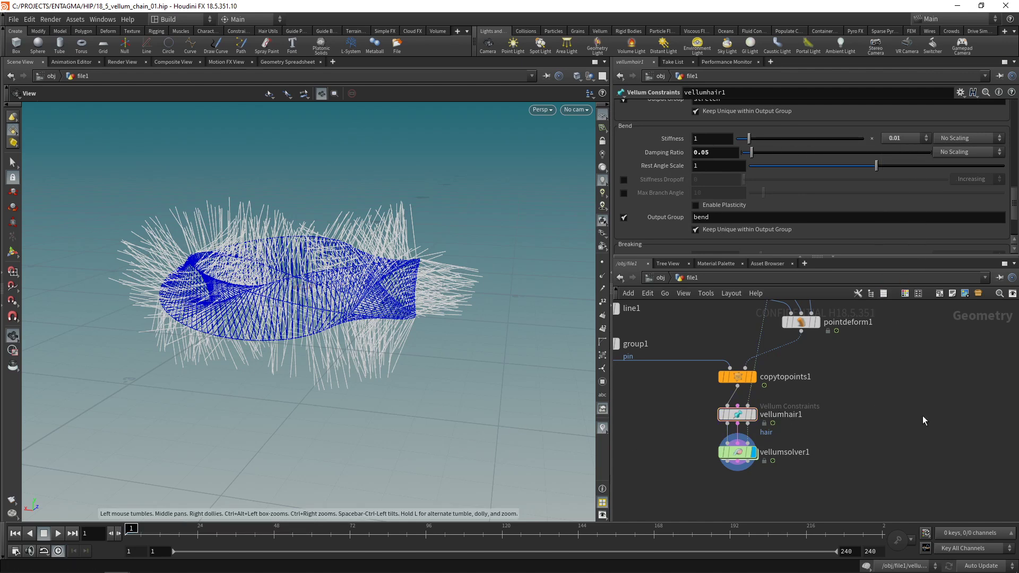
key(ctrl+s)
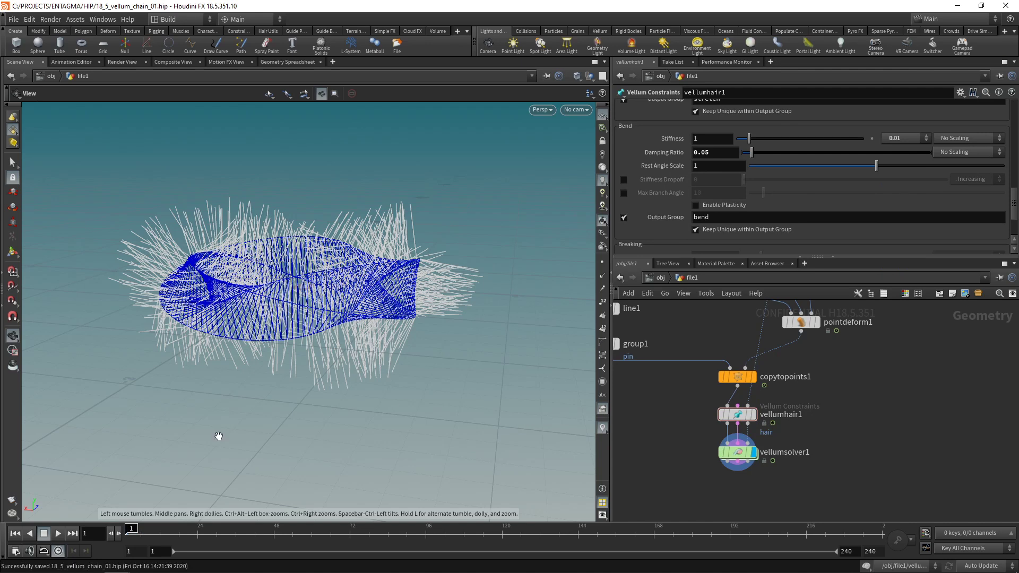
Play the simulation to check the stiffer hair and return to the first frame
click(59, 533)
click(44, 534)
click(15, 534)
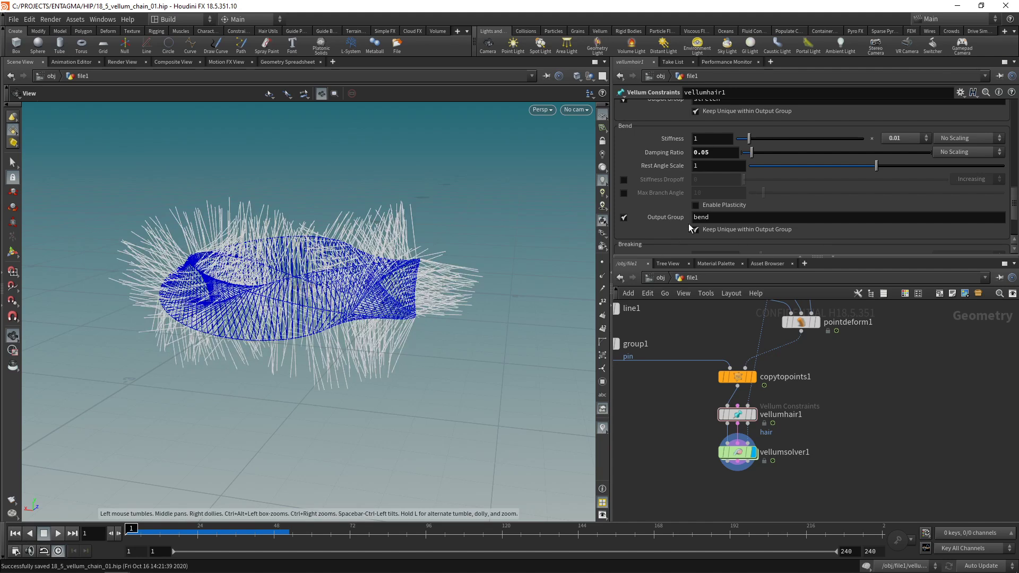
Set the bend stiffness value to 0.5, rerun the simulation to test it, and save the scene
double_click(705, 138)
text(0.5)
key(Return)
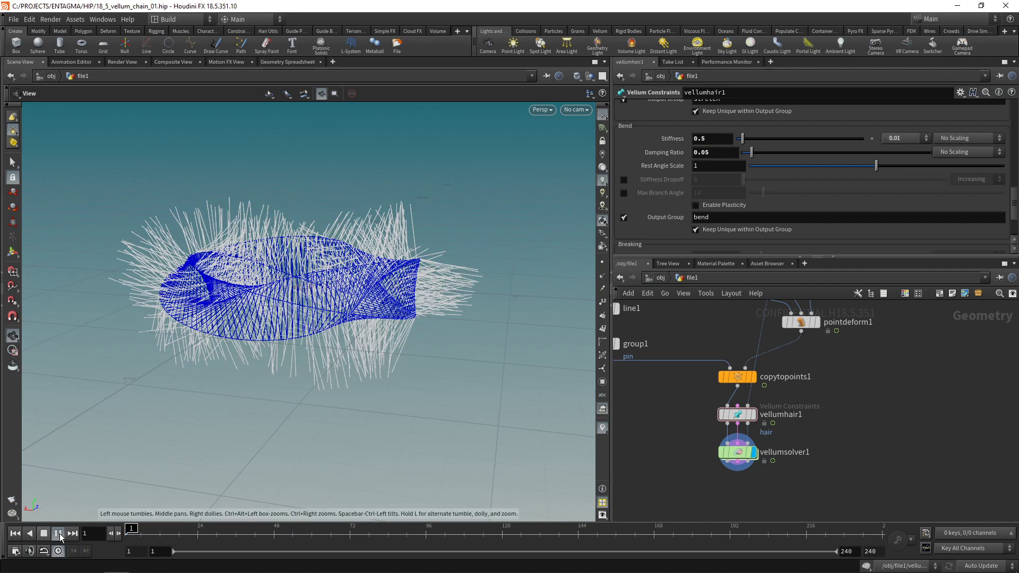
click(60, 534)
click(43, 534)
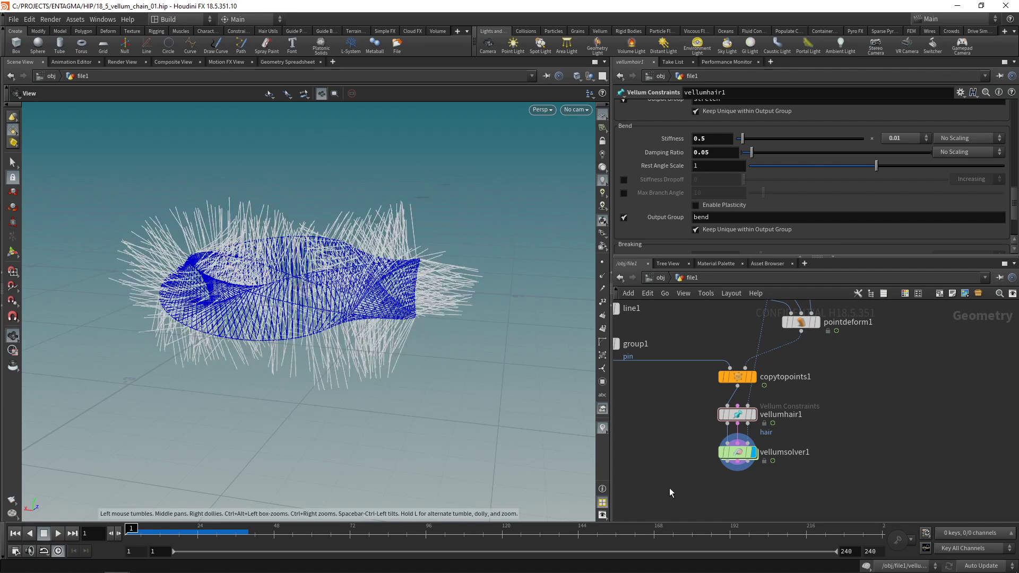
key(ctrl+s)
key(f)
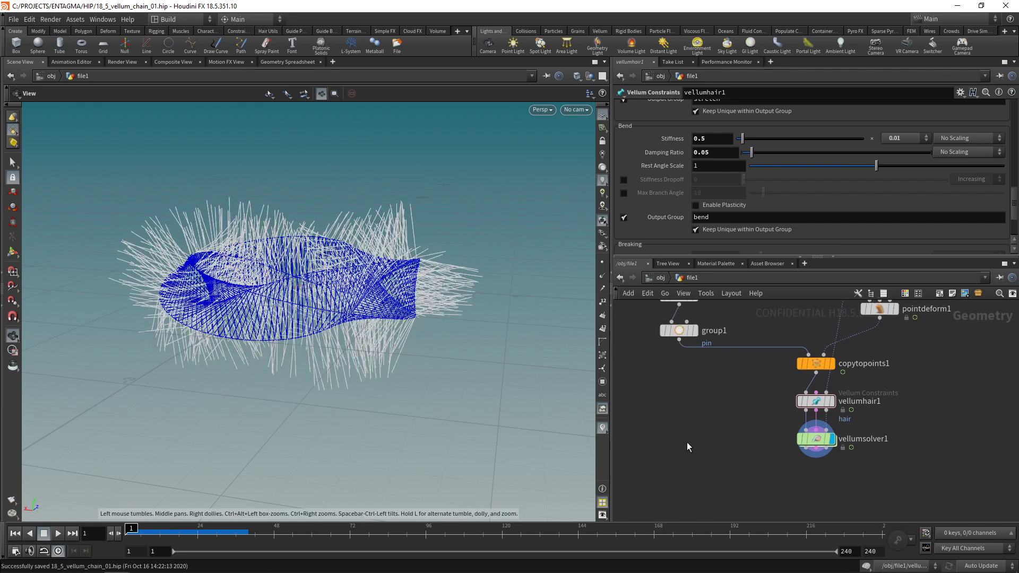
Add a Chain node below the Vellum solver and connect the simulated curves to its second input
key(Tab)
text(chain)
key(Return)
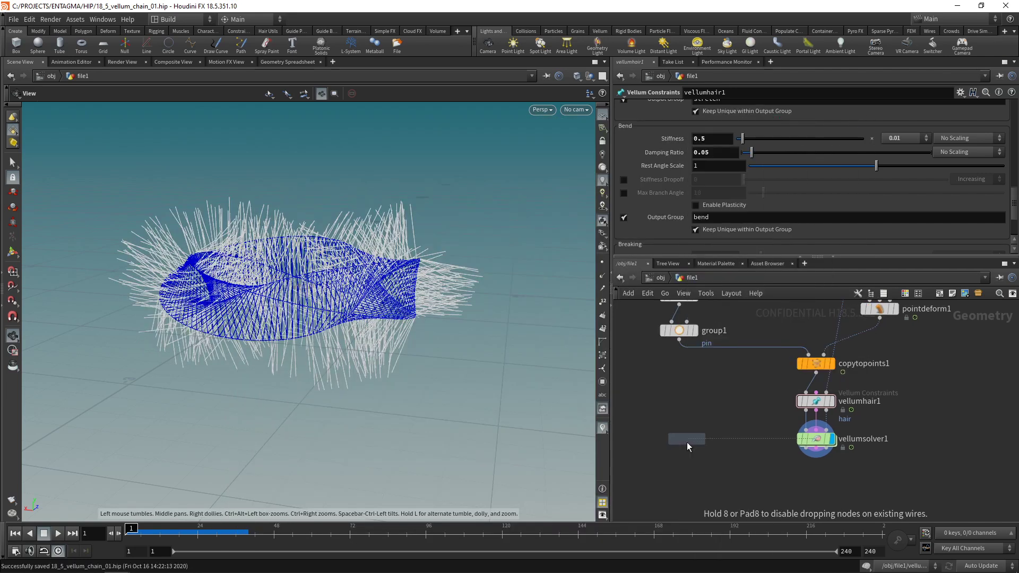
click(737, 503)
click(816, 449)
click(745, 490)
key(l)
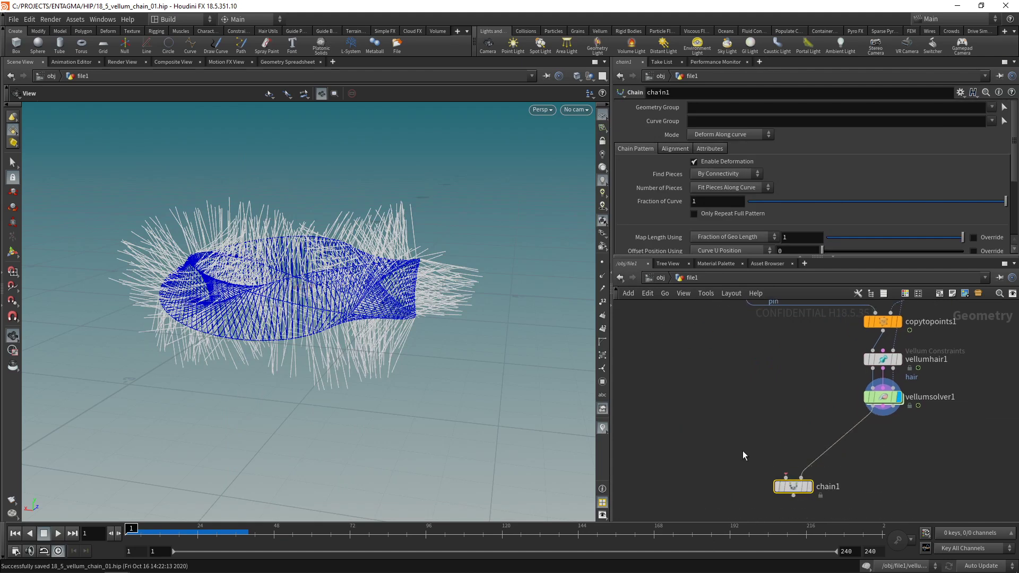
Add a Merge node and connect it to the Chain node's first input
click(687, 409)
key(Tab)
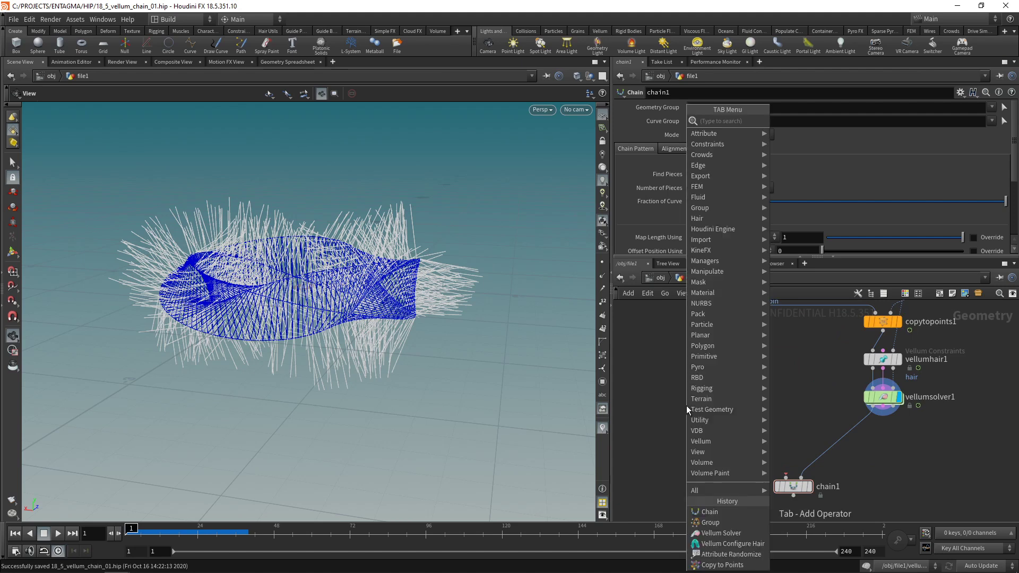
text(merge)
key(Return)
click(686, 405)
drag(686, 417, 723, 443)
Add a Box node with a uniform scale of 0.02 and feed it into the Merge node
key(Tab)
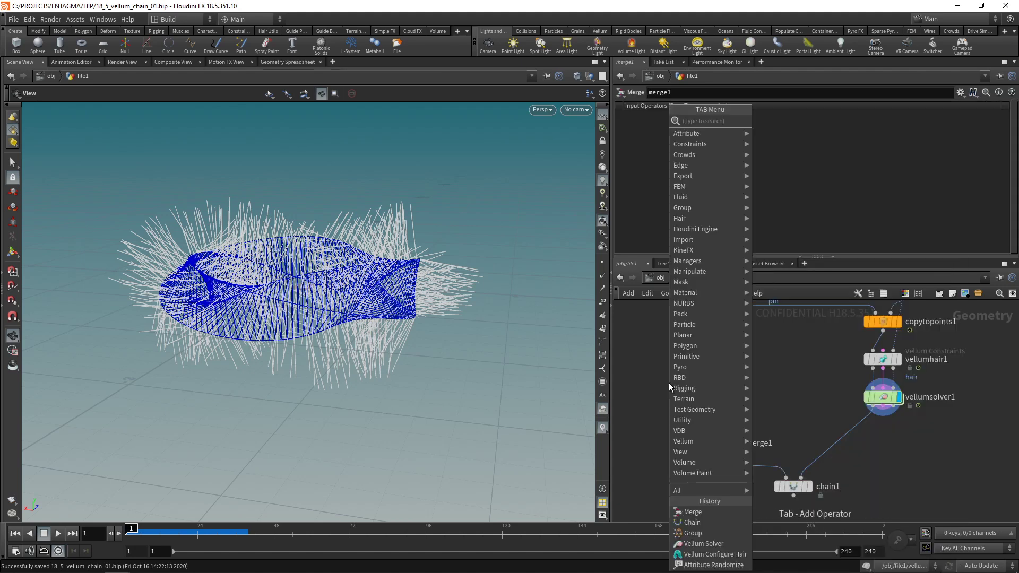
text(box)
key(Return)
click(669, 386)
click(709, 186)
text(.02)
key(Return)
drag(668, 393, 642, 383)
Add a Tube node beside the box and set its primitive type to Polygon
key(Tab)
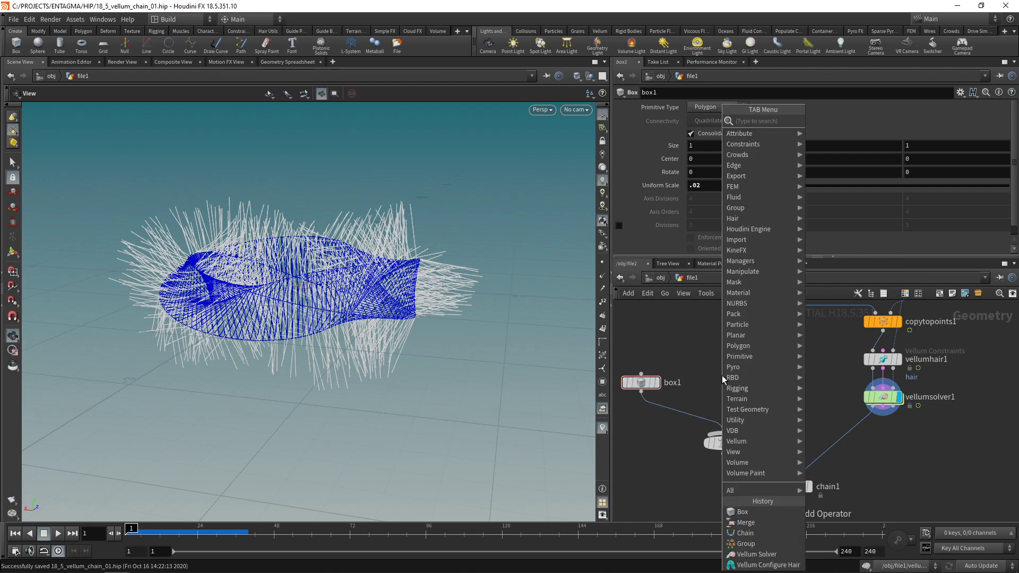
text(tube)
key(Return)
click(722, 375)
click(722, 108)
click(723, 129)
Set the tube's radius scale to 0.02 and height to 0.04, and feed it into the Merge node
drag(762, 257, 763, 325)
double_click(697, 224)
text(0.52)
key(Return)
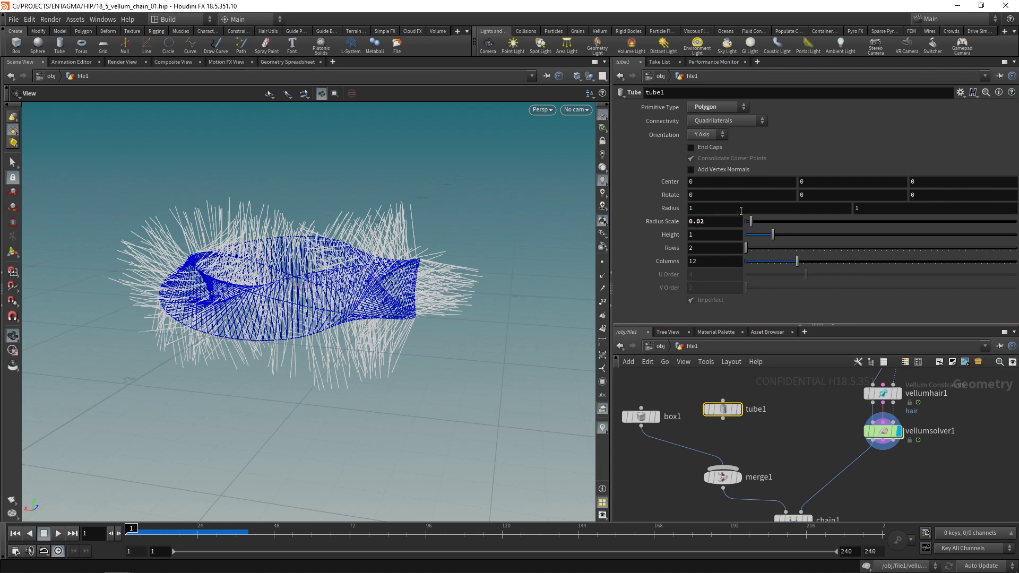
click(714, 235)
text(0.04)
key(Return)
click(736, 409)
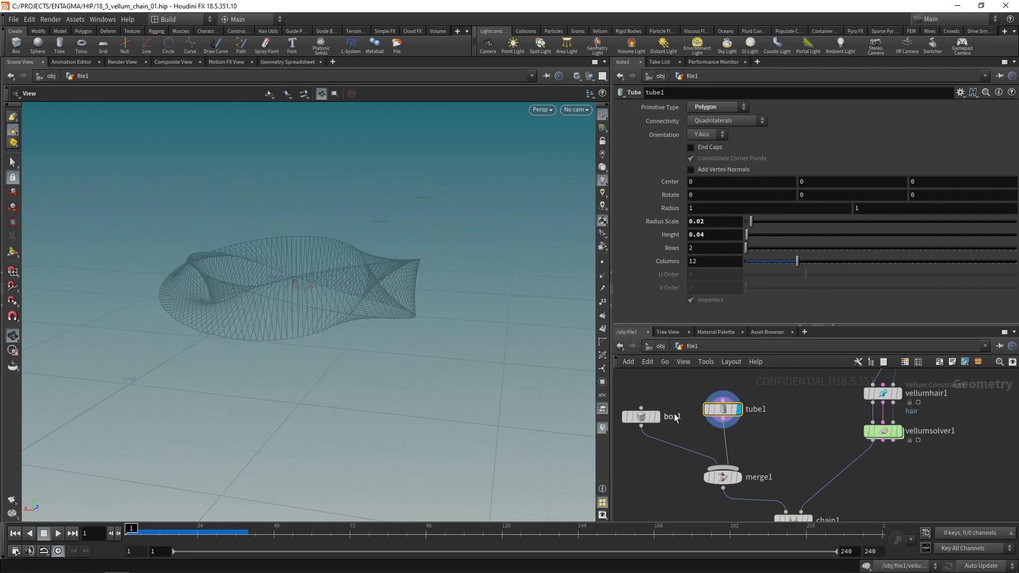
Display the merged box and tube up close, and set the tube's radius scale to 0.01
click(738, 478)
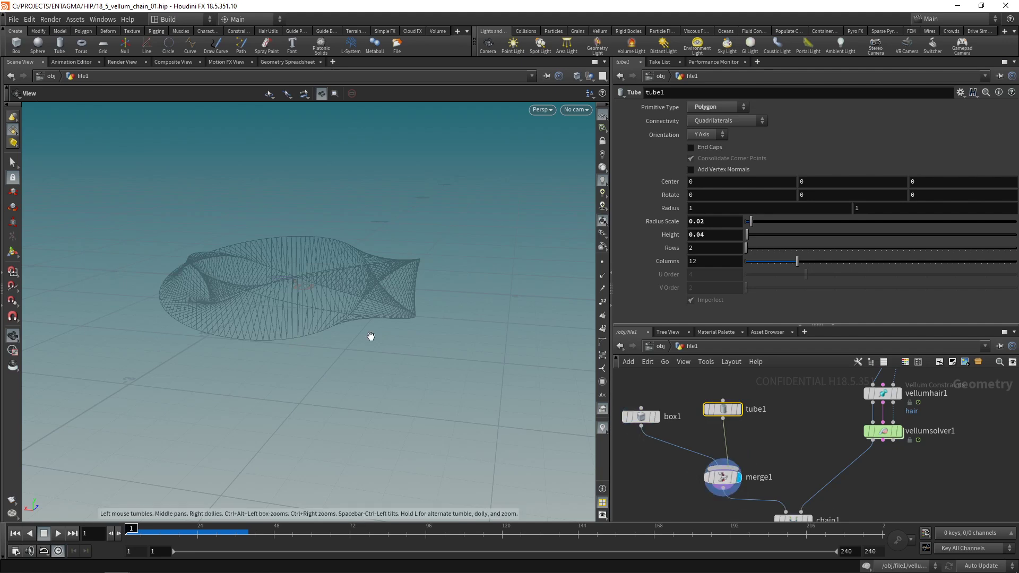
scroll(301, 305, up, 3)
scroll(308, 306, up, 6)
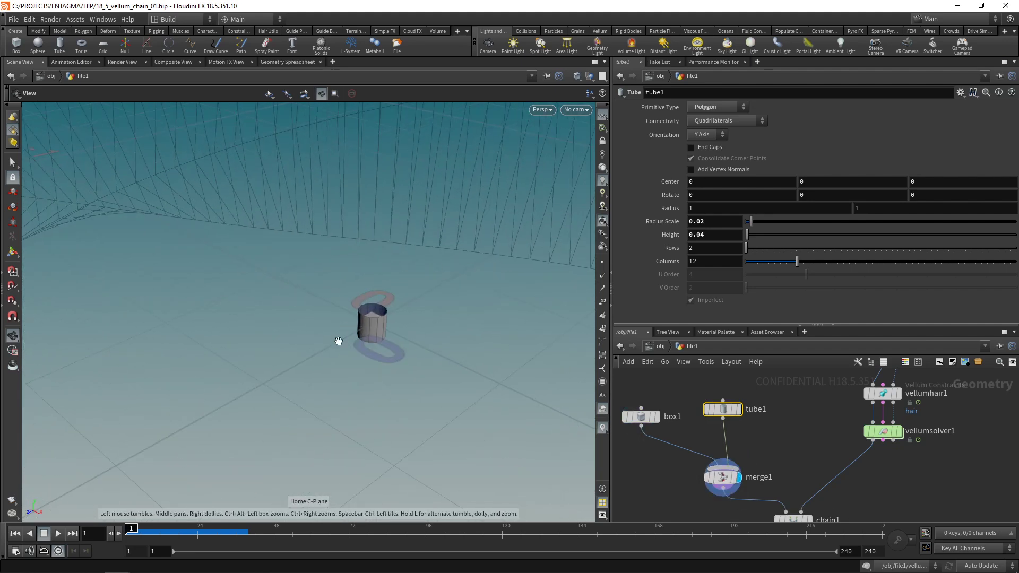
scroll(353, 341, up, 2)
mouse_move(469, 321)
mouse_down()
mouse_move(455, 364)
mouse_move(451, 329)
mouse_up()
click(717, 223)
key(Return)
Enable end caps and vertex normals on the tube, and vertex normals on the box
click(697, 148)
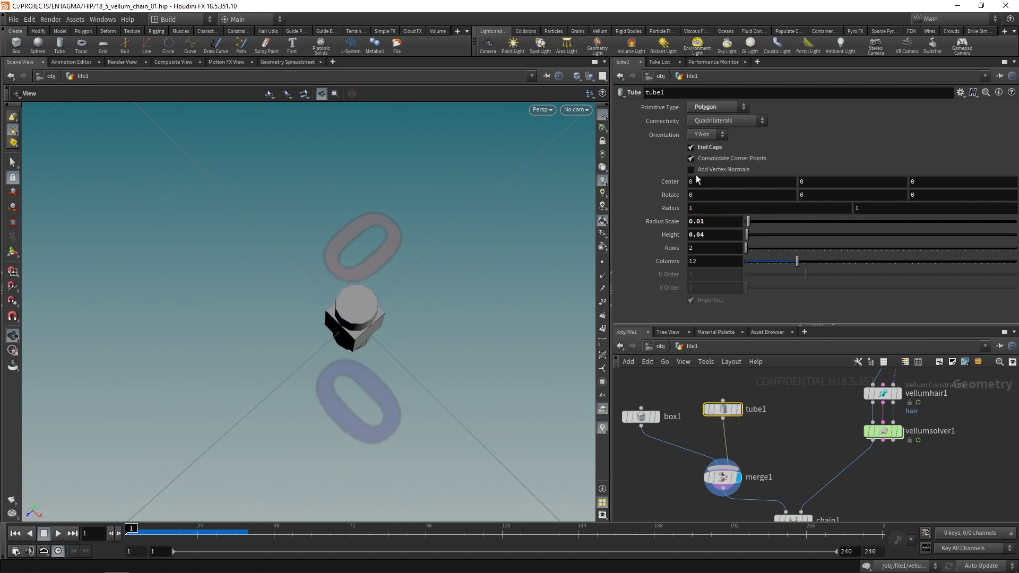
click(696, 170)
click(641, 417)
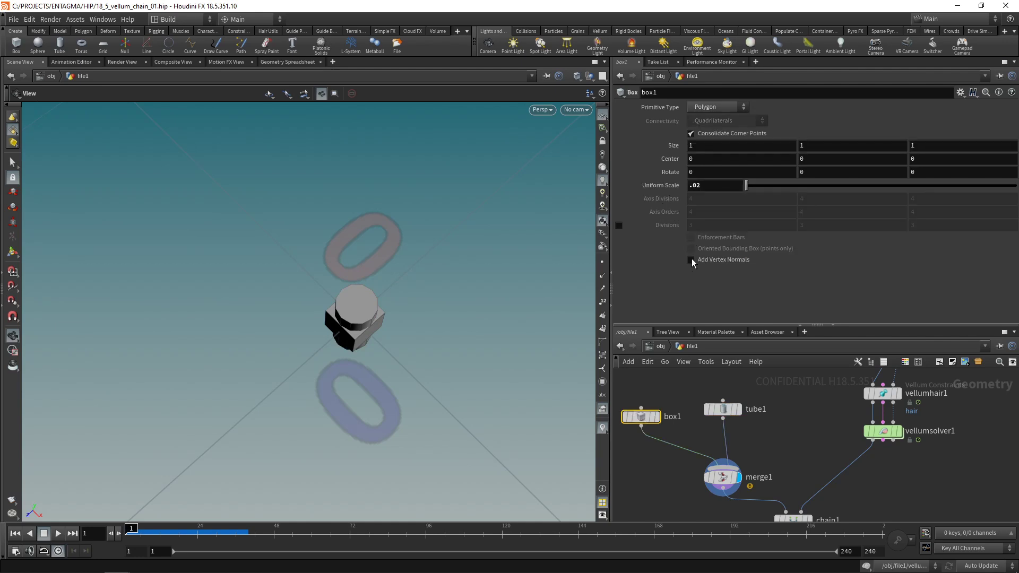
click(691, 259)
middle_drag(782, 419, 865, 389)
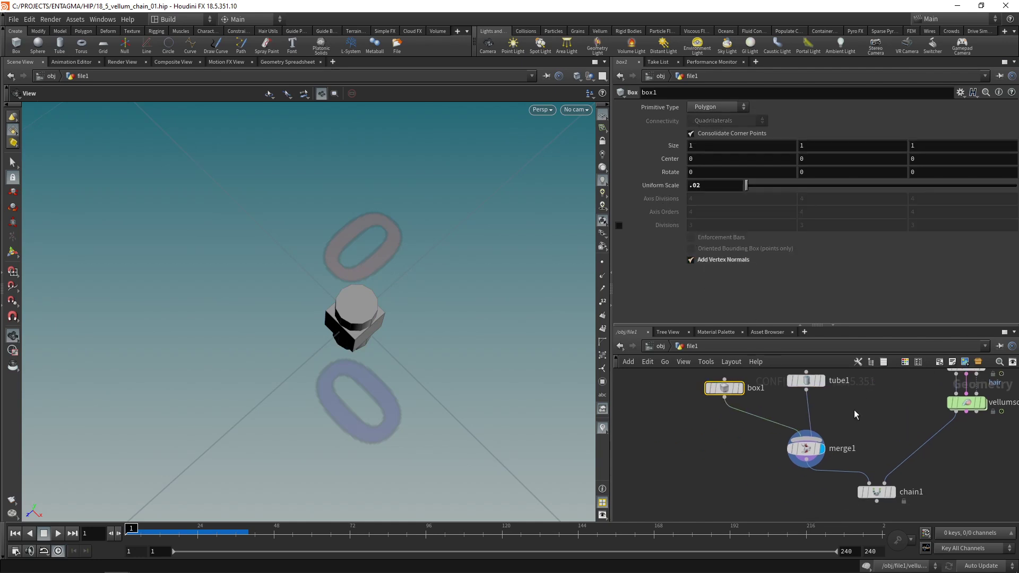
Make room around the box and tube nodes and add a Sphere node beside them
drag(815, 405, 742, 411)
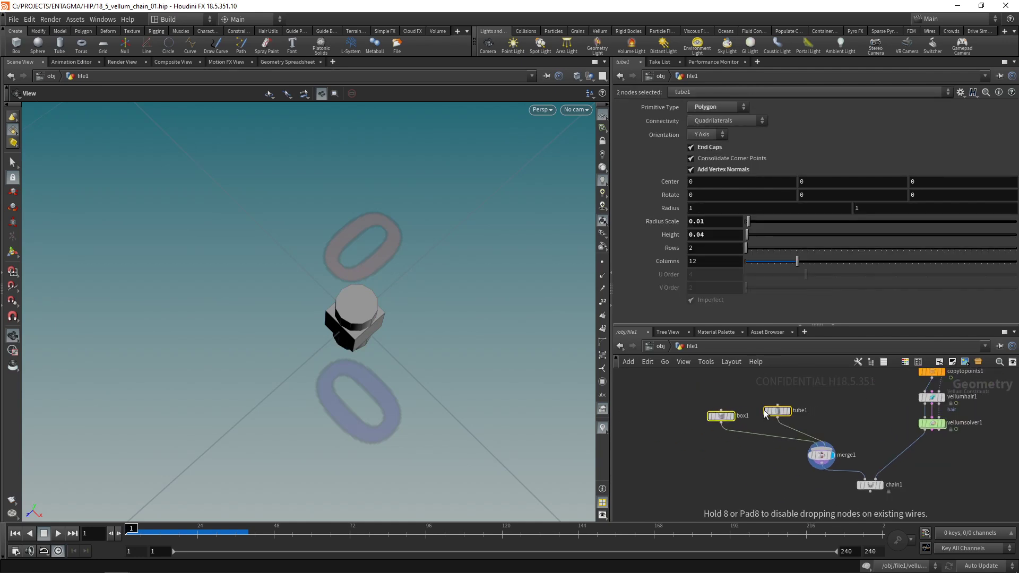
click(807, 400)
key(Tab)
text(sphere)
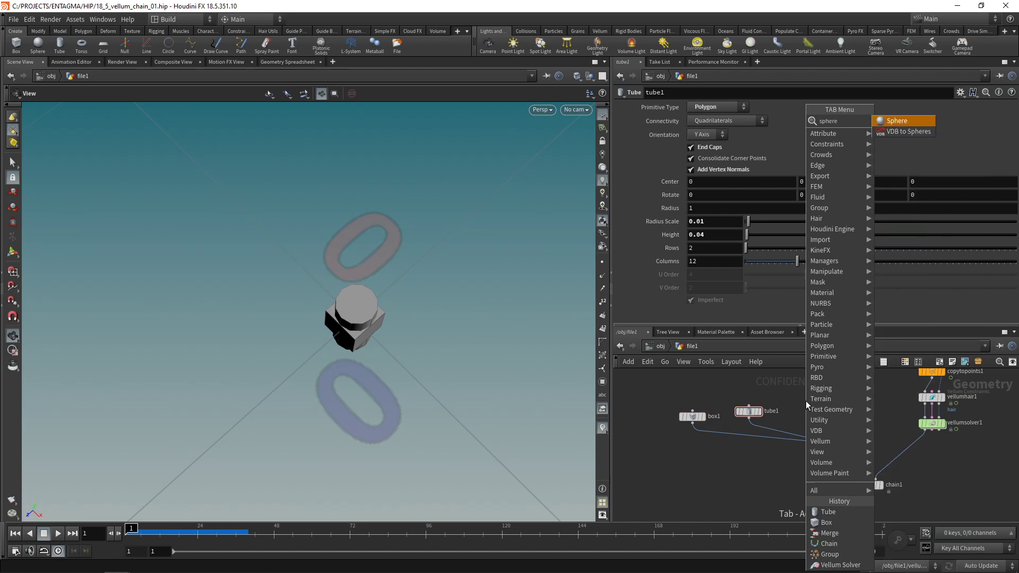
key(Return)
Set the sphere's primitive type to Polygon and uniform scale to 0.01, and feed it into the Merge node
click(722, 107)
click(706, 119)
text(0.01)
key(Return)
drag(806, 407, 826, 448)
click(817, 400)
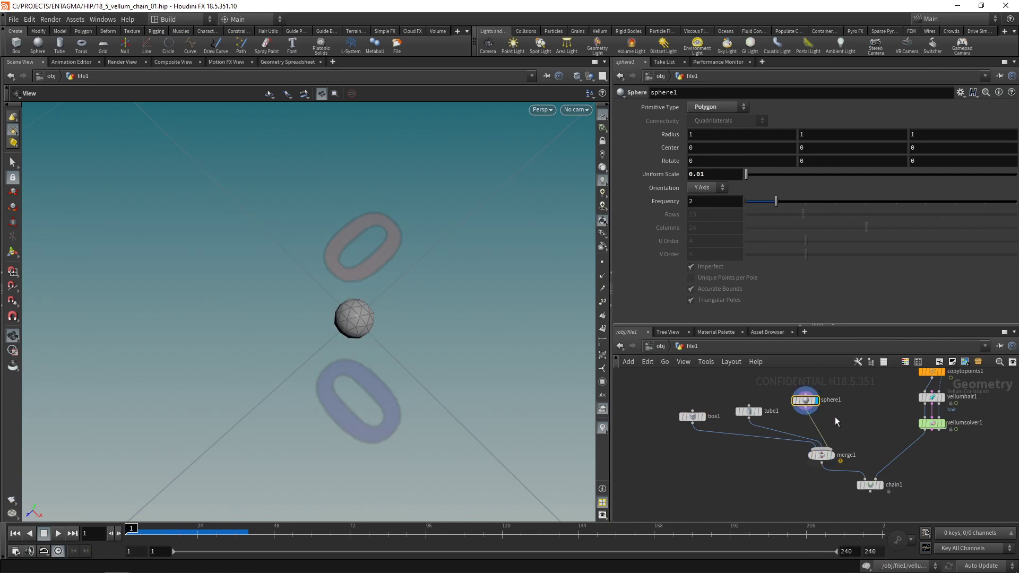
Add a Normal node between the sphere and the Merge node
key(Tab)
text(nor)
key(Return)
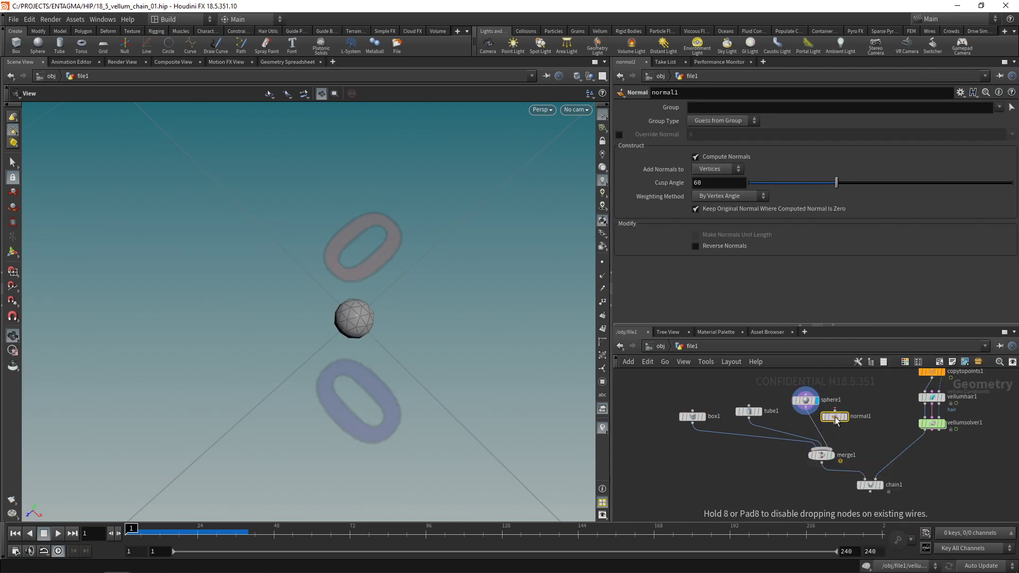
click(835, 416)
drag(835, 416, 816, 426)
Duplicate the tube node, feed the copy into the Merge node and display it
click(739, 413)
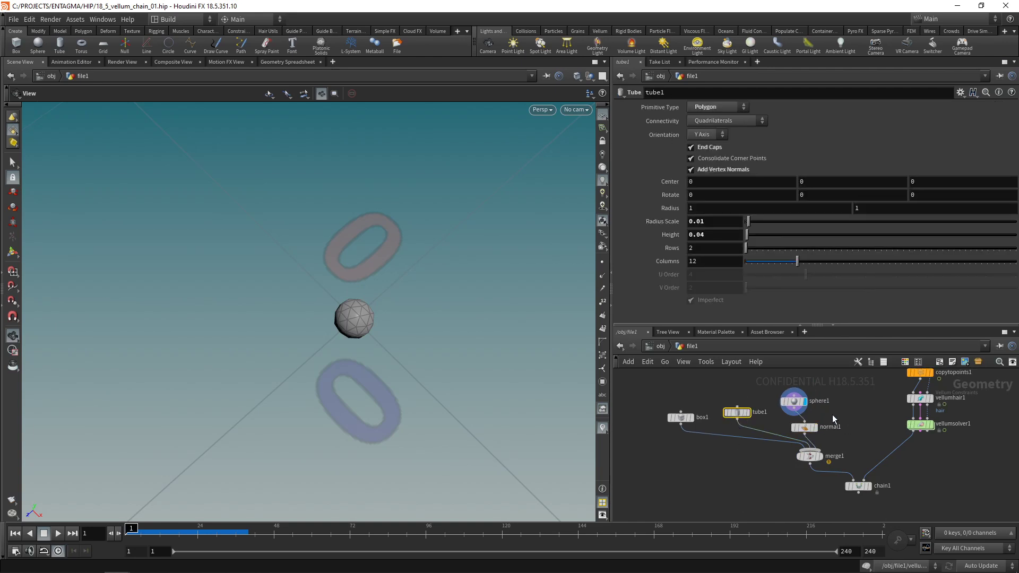
key(ctrl+c)
key(ctrl+v)
click(871, 429)
click(820, 451)
click(874, 406)
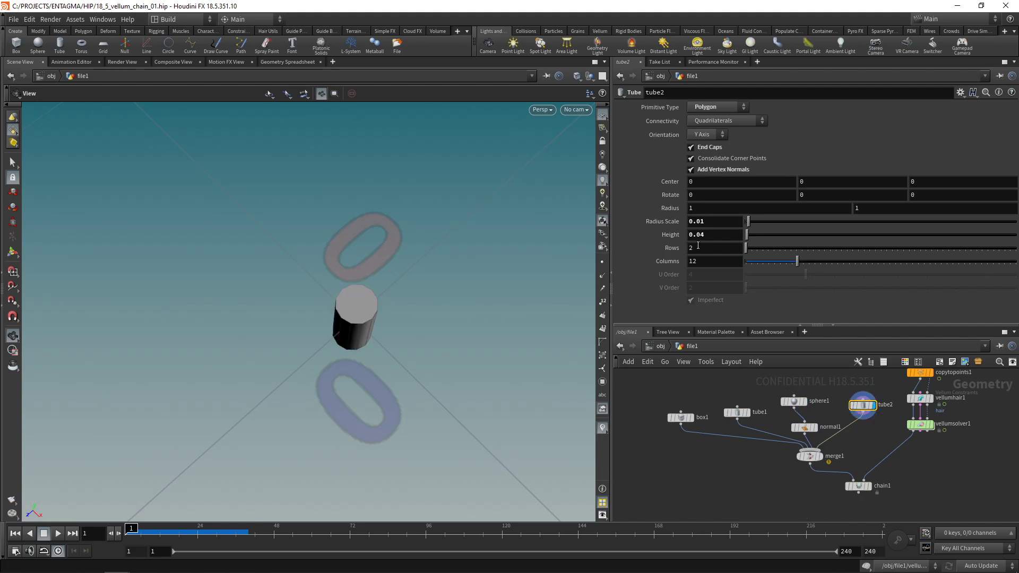
Turn the duplicated tube into a cone by setting its first radius to 0 and its height to 0.02
double_click(700, 209)
text(0)
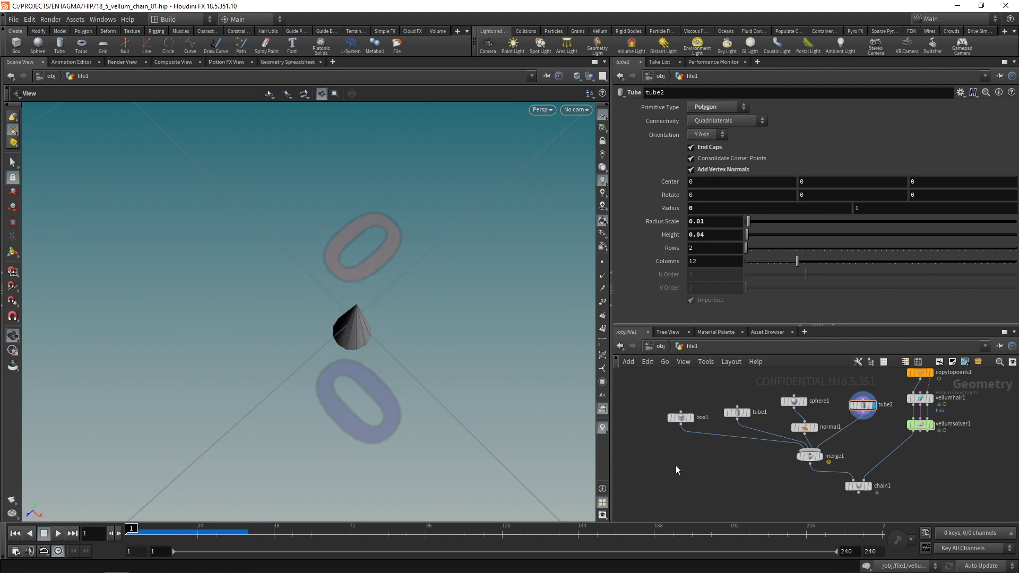
drag(387, 394, 348, 286)
click(715, 235)
text(3)
key(Return)
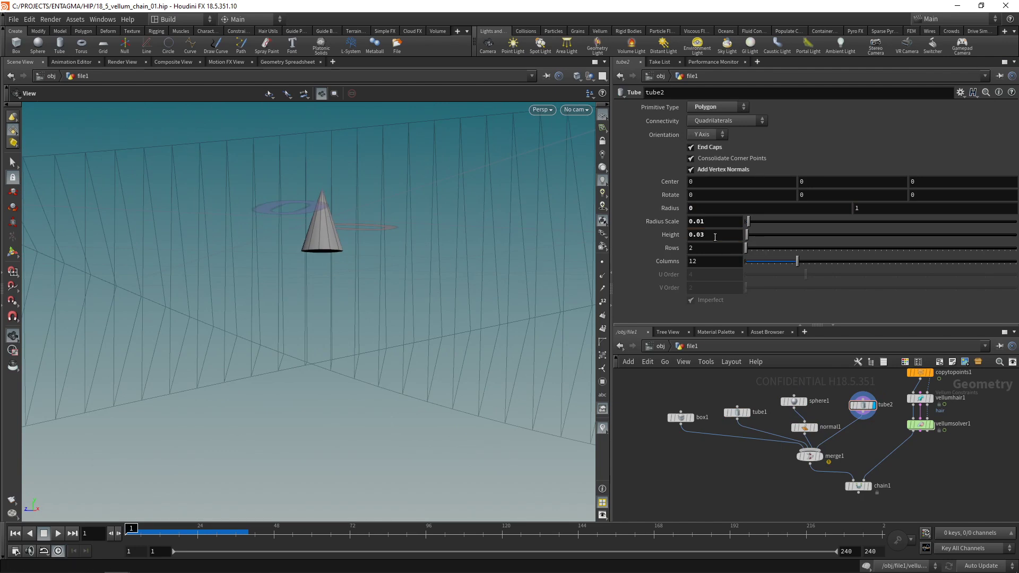
click(715, 237)
key(BackSpace)
text(2)
key(Return)
With the merged pieces displayed, set the original tube's height to 0.02 and save the scene
click(819, 456)
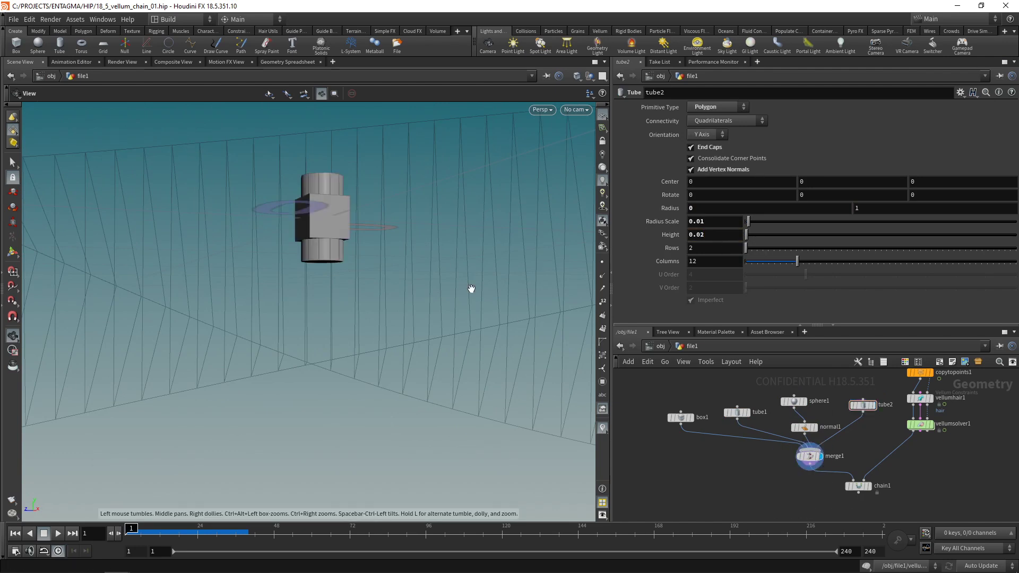
drag(436, 264, 380, 322)
click(736, 413)
click(708, 237)
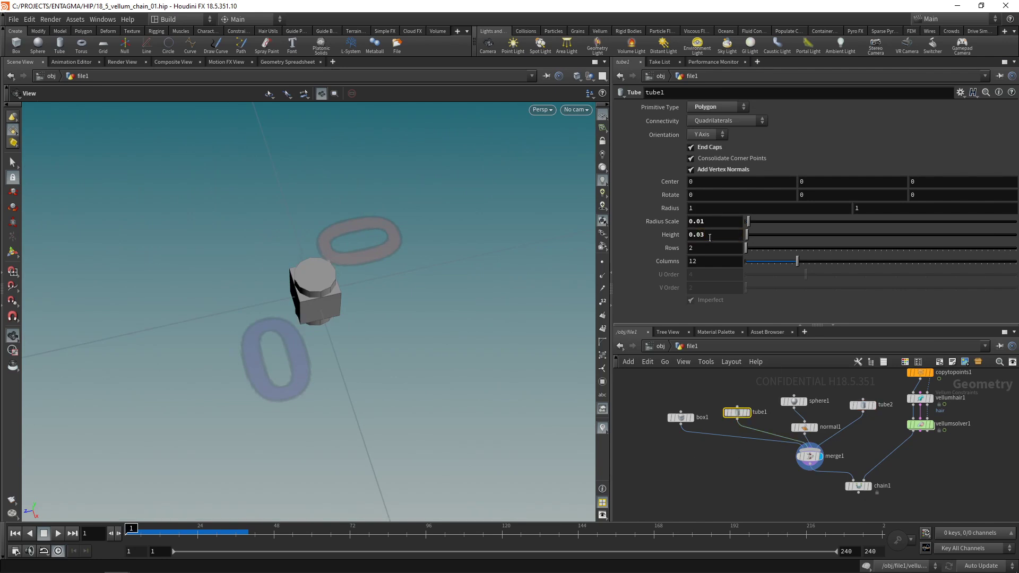
text(2)
key(Return)
key(ctrl+s)
Display the Chain node's result and examine the orientation of the pieces along the hairs up close
middle_drag(884, 520, 830, 484)
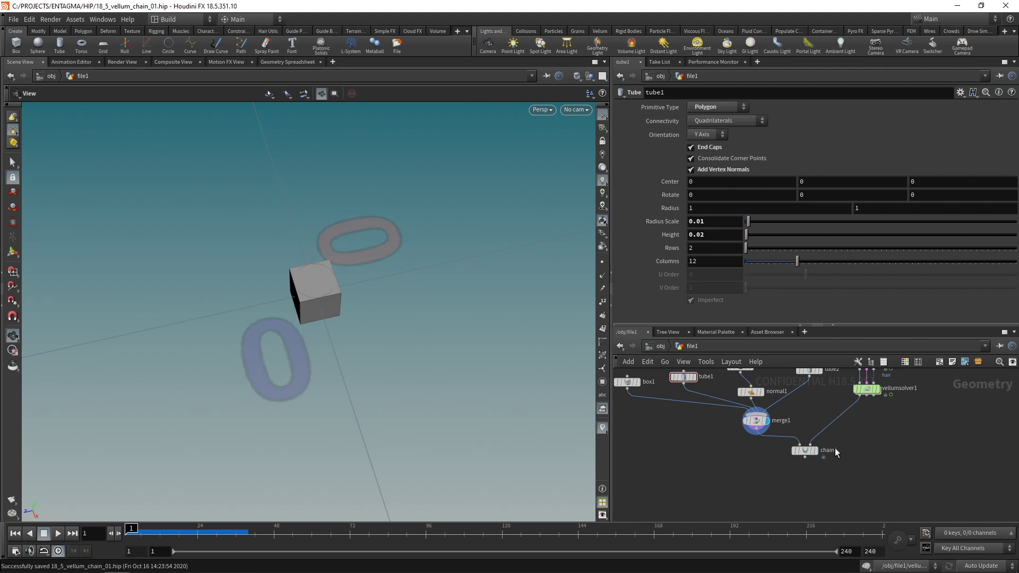
mouse_move(814, 456)
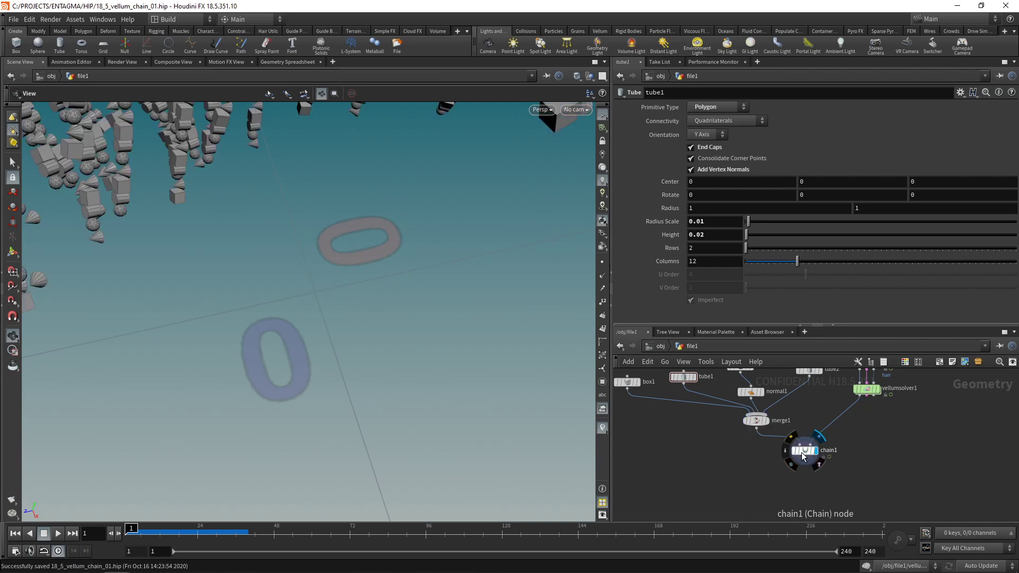
right_drag(425, 280, 416, 316)
drag(416, 316, 143, 268)
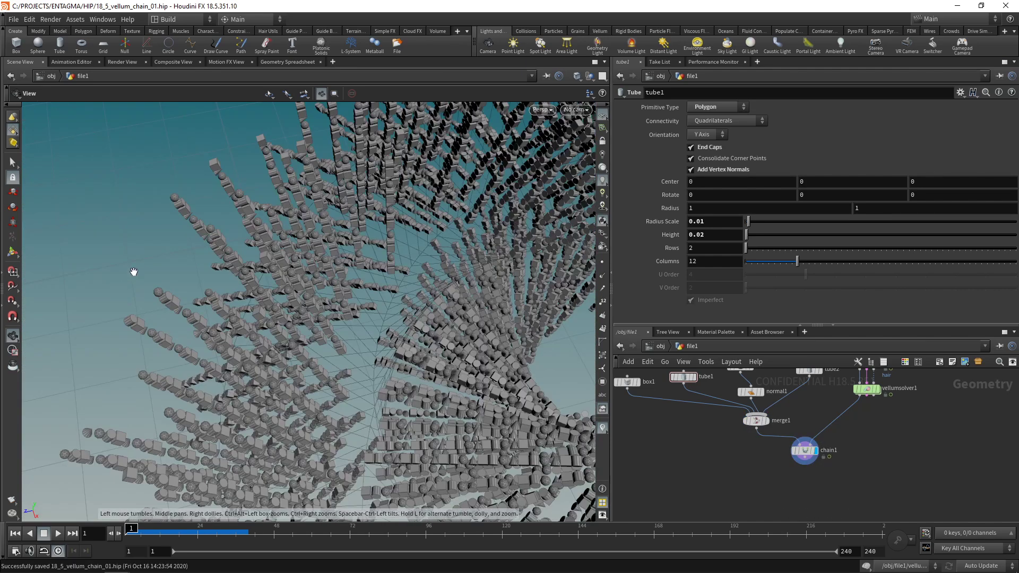
right_drag(143, 269, 290, 237)
drag(276, 223, 290, 170)
middle_drag(183, 285, 269, 255)
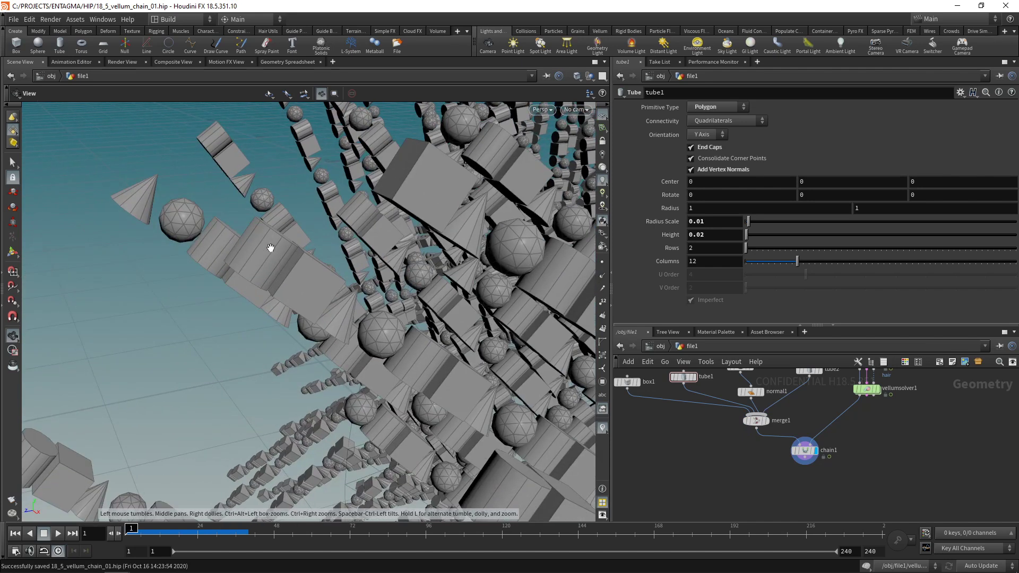
right_drag(269, 255, 247, 293)
middle_drag(177, 394, 246, 329)
right_drag(247, 329, 183, 368)
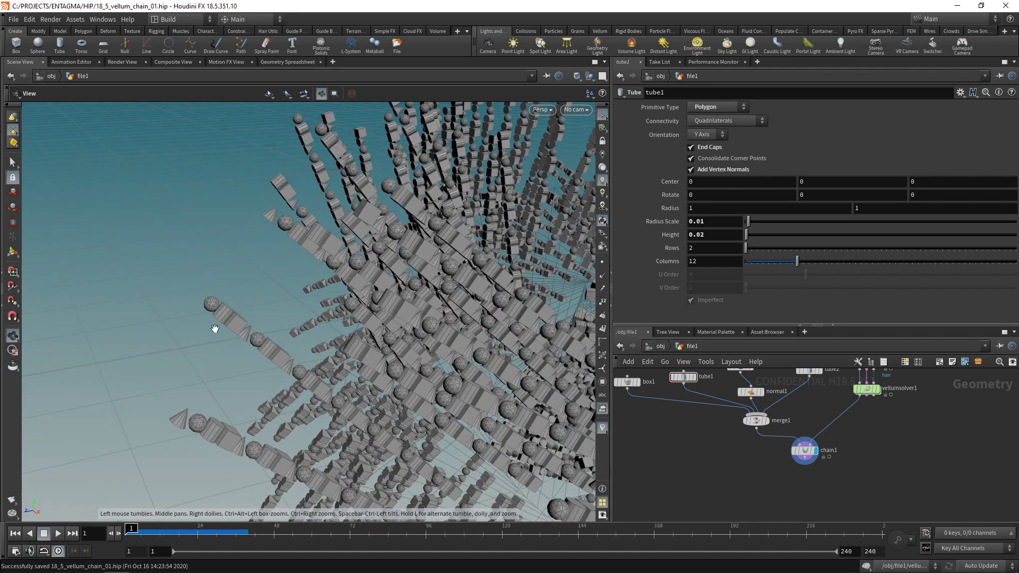
Set the Chain node's forward direction to Y in its geometry alignment settings
click(805, 450)
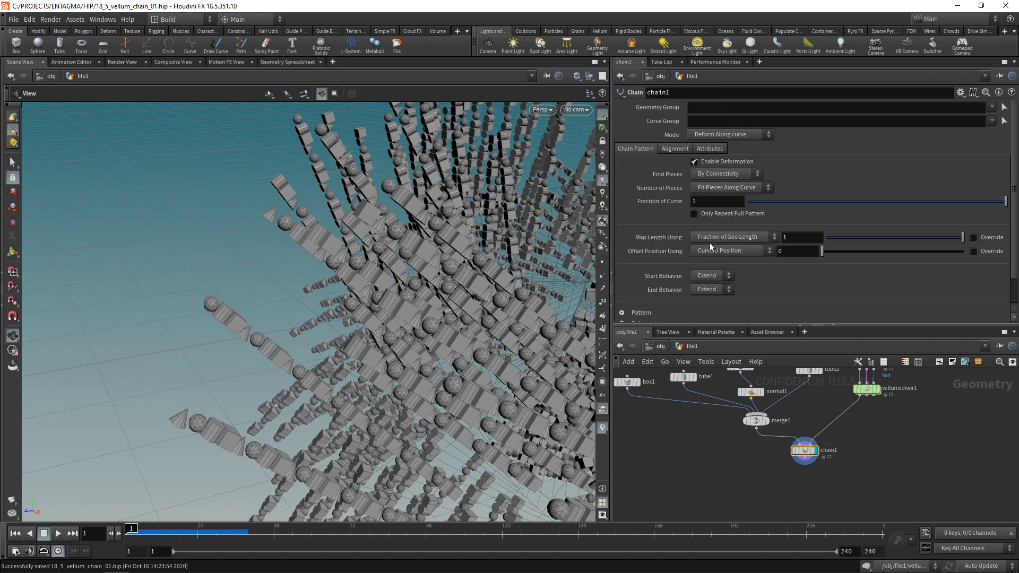
click(674, 149)
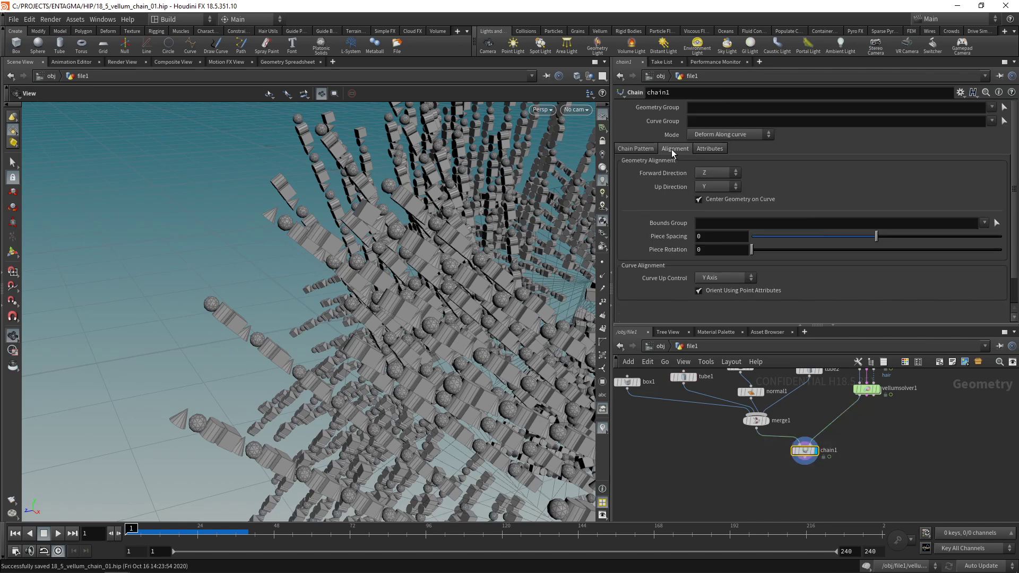
click(734, 173)
click(709, 180)
drag(323, 382, 255, 401)
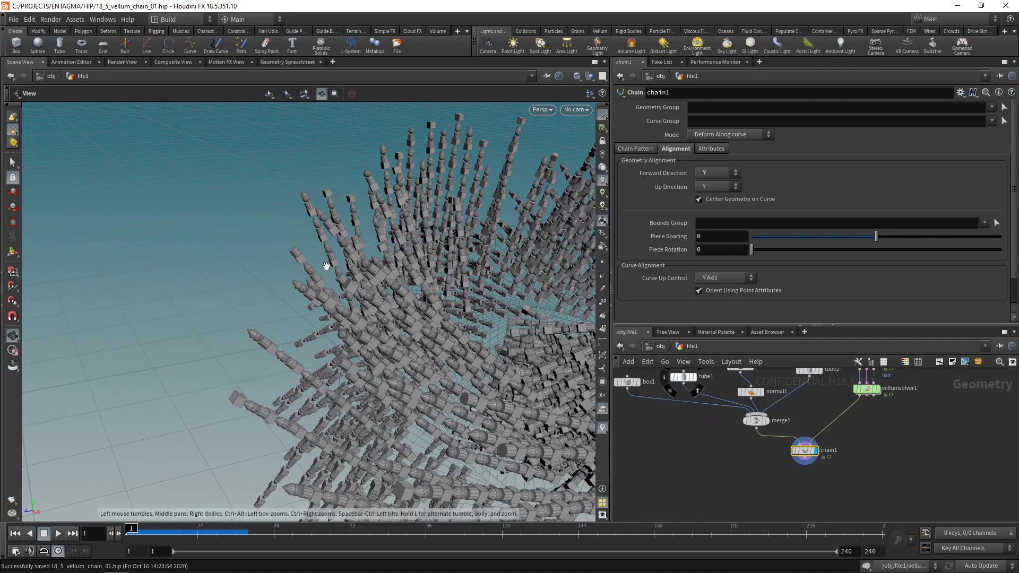
Set the Chain node's repeat pattern to Random and view the distribution of pieces
click(632, 150)
click(623, 313)
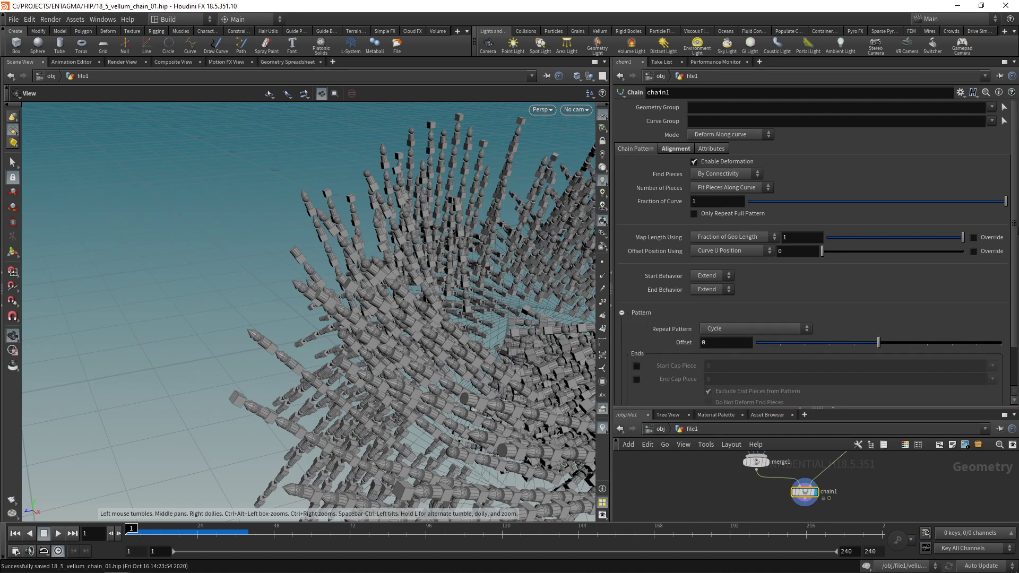
click(760, 330)
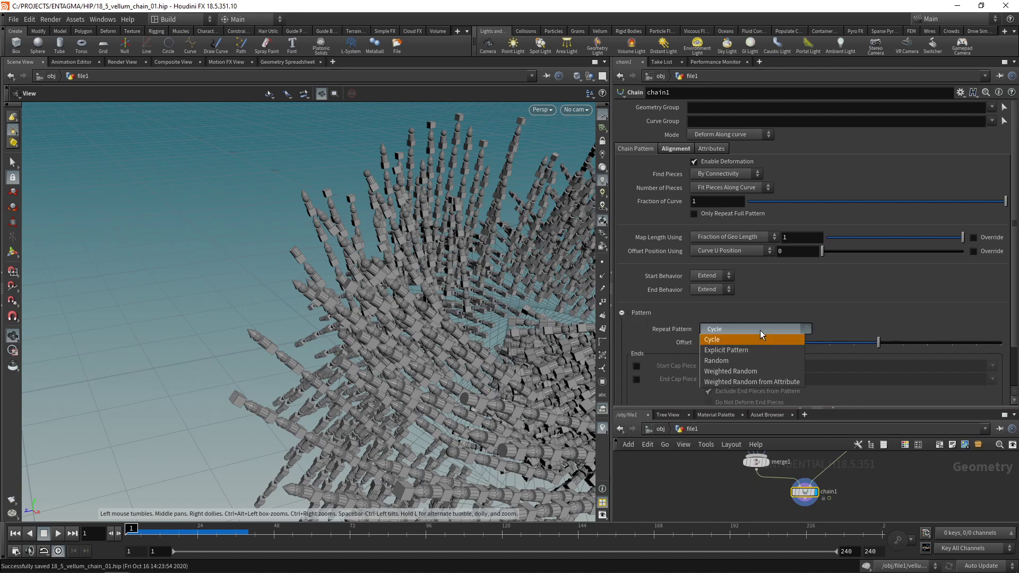
click(756, 360)
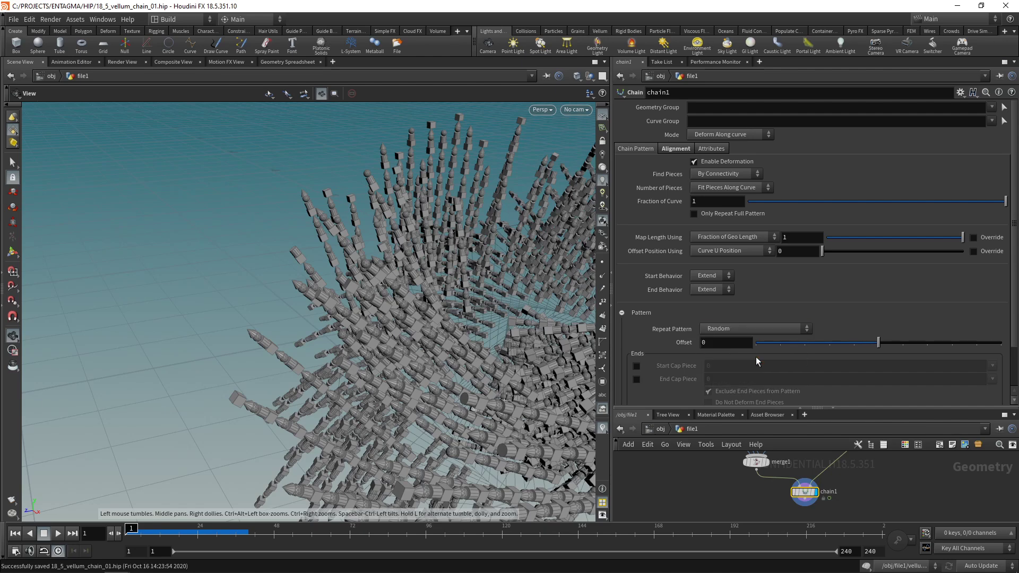
drag(326, 355, 316, 297)
drag(335, 398, 282, 419)
middle_drag(282, 418, 321, 430)
drag(321, 430, 357, 419)
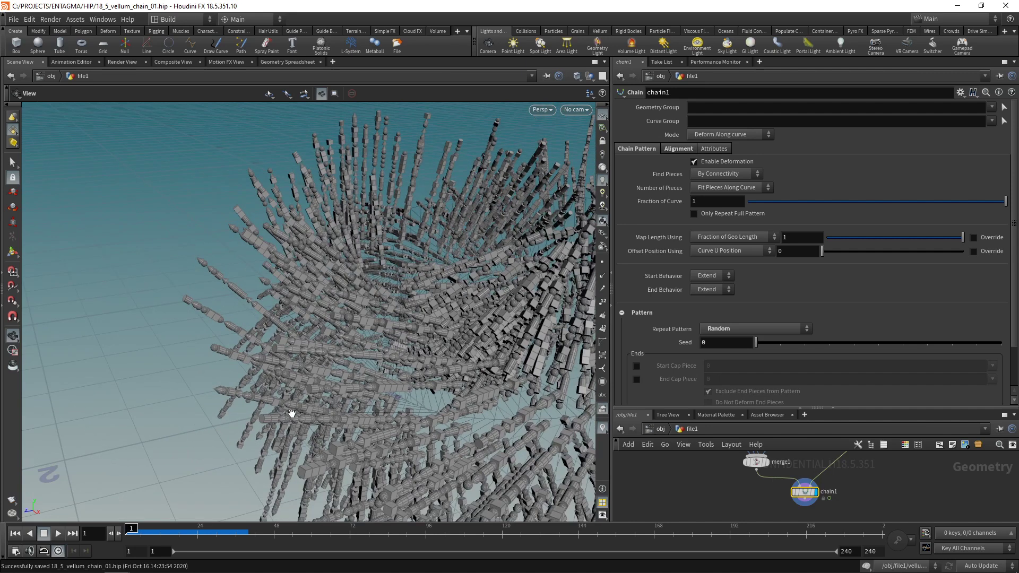
Turn off Fuse Repeated Geometry on the Chain node and view the simulated chains at frame 36
scroll(619, 399, down, 3)
click(621, 397)
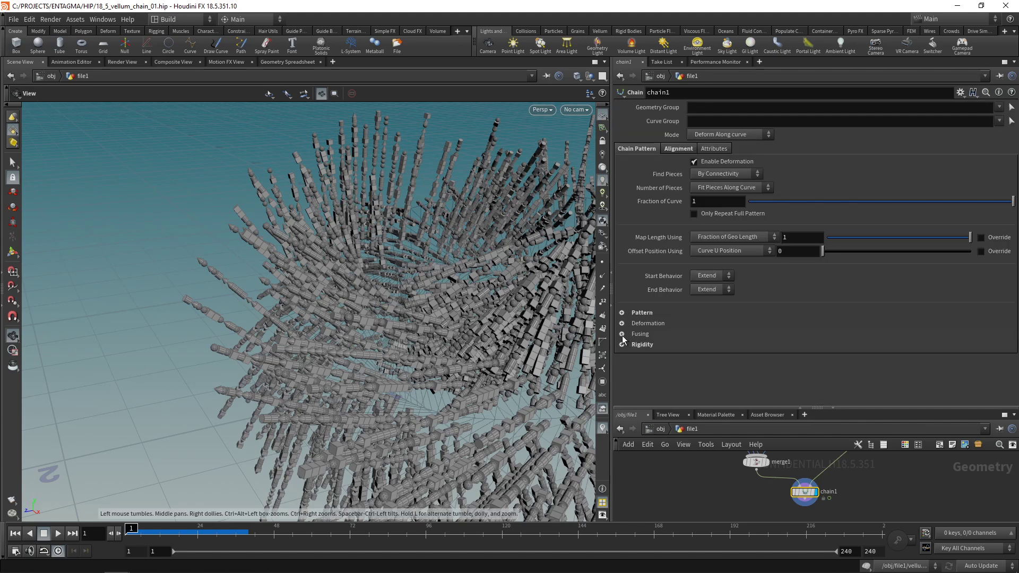
click(622, 334)
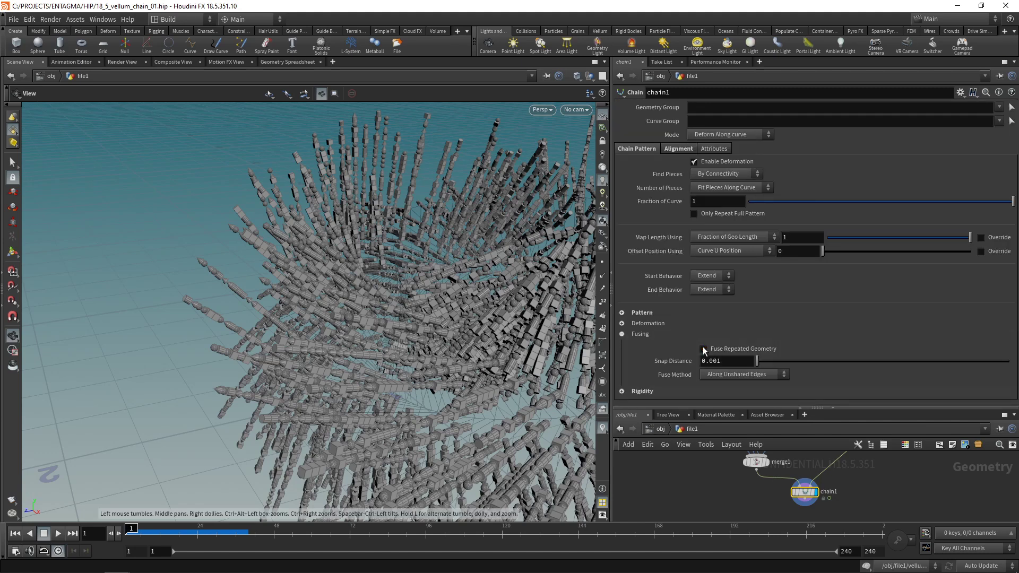
click(622, 334)
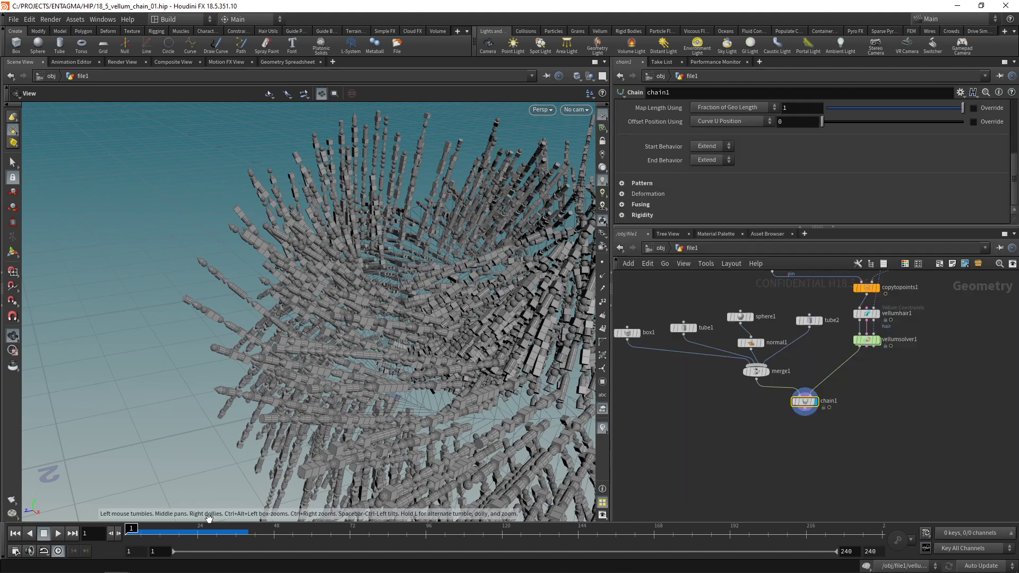
click(236, 534)
drag(489, 394, 545, 354)
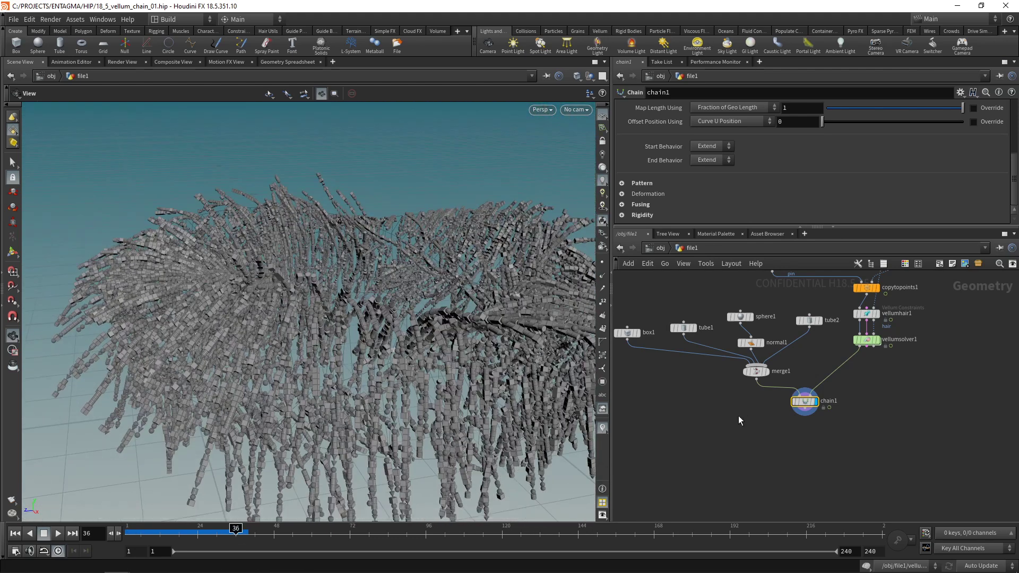
Rearrange the node network to leave space between the four piece nodes and the Merge node
middle_drag(743, 420, 848, 475)
scroll(780, 422, down, 2)
drag(807, 483, 944, 403)
drag(836, 408, 839, 439)
Add a Color node after the box and a copy after each other piece, before the Merge node
key(Tab)
text(c)
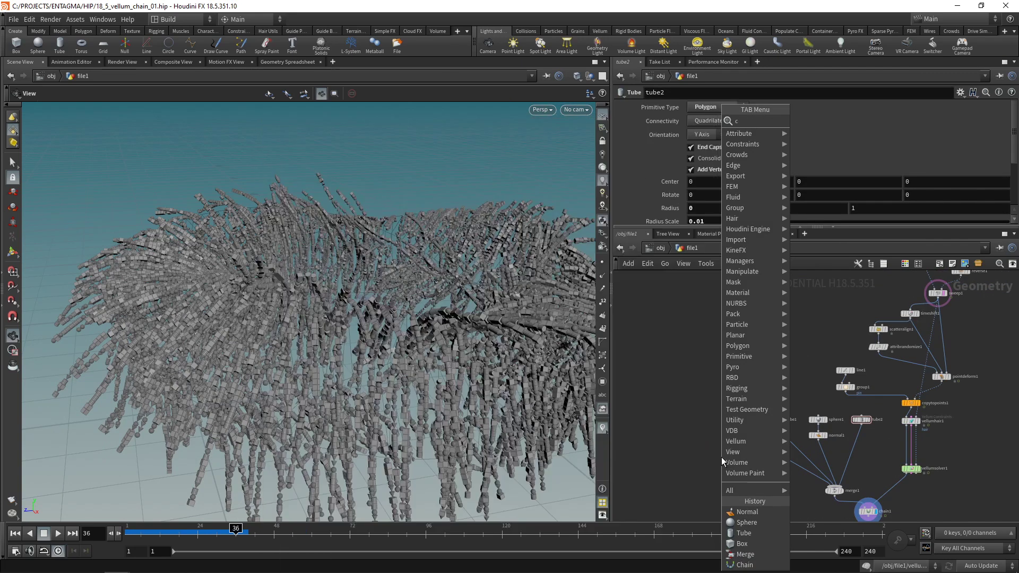
text(olor)
key(Return)
click(721, 458)
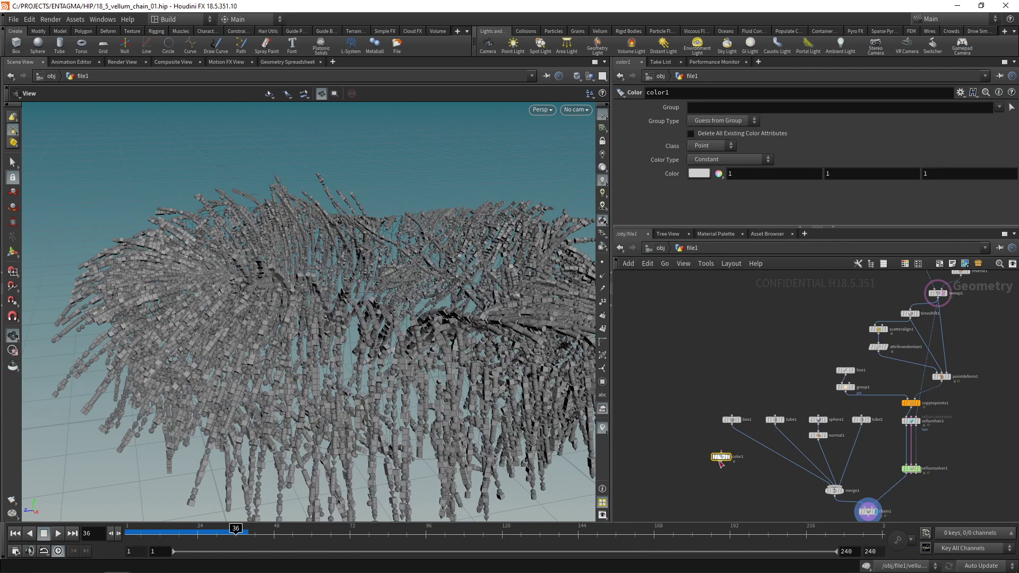
drag(719, 463, 758, 451)
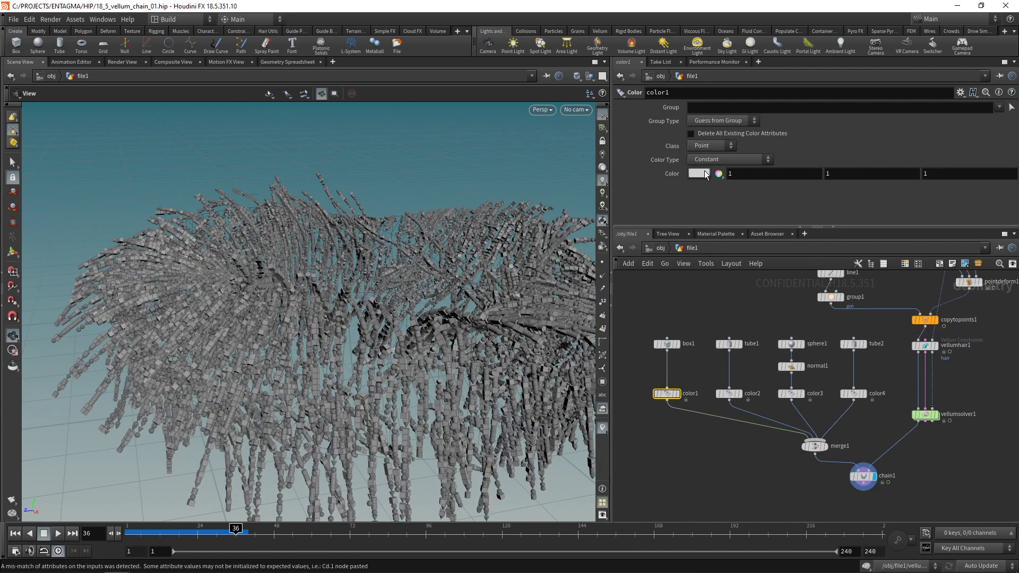
Color the box orange and the original tube turquoise green using their Color nodes
click(700, 174)
click(681, 97)
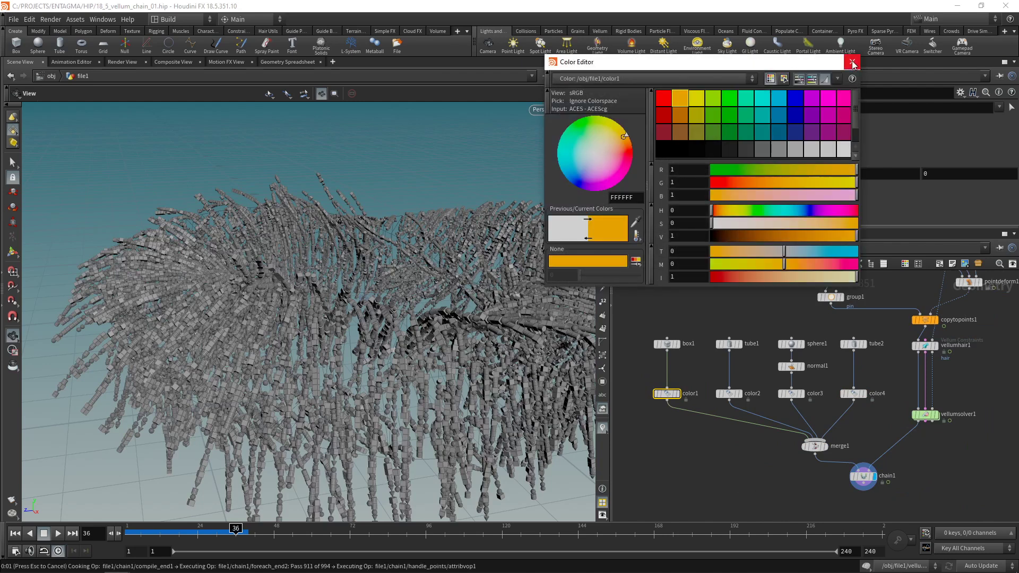
click(852, 62)
click(739, 391)
click(699, 174)
click(746, 100)
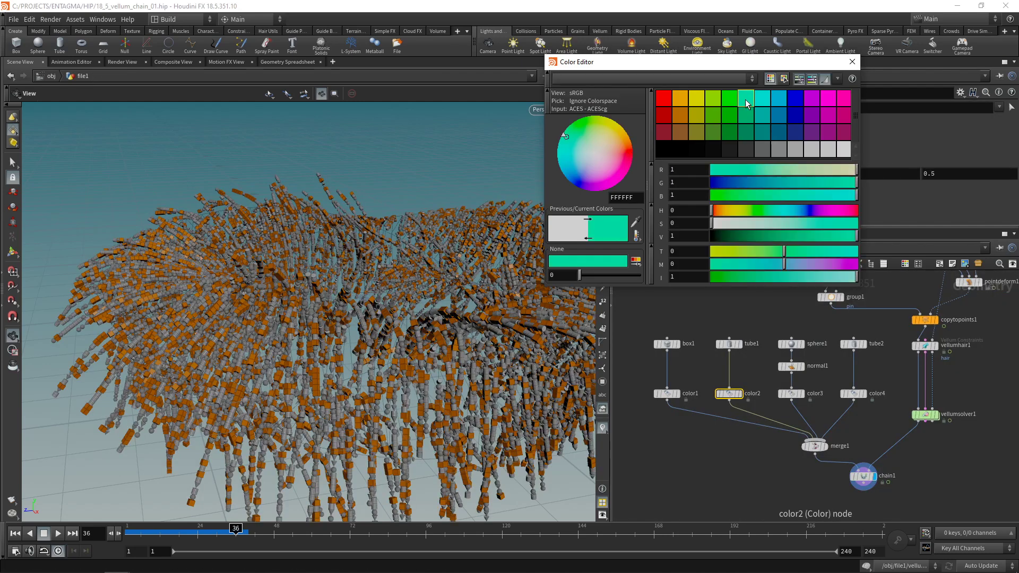
click(852, 61)
Color the sphere pink and set the color's hue to 350
click(791, 394)
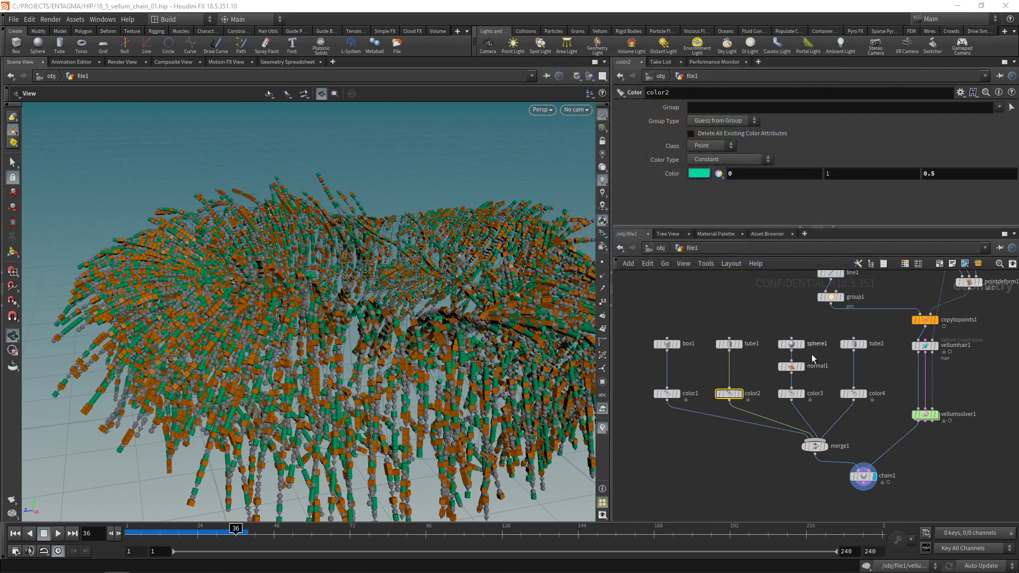
click(699, 174)
click(844, 98)
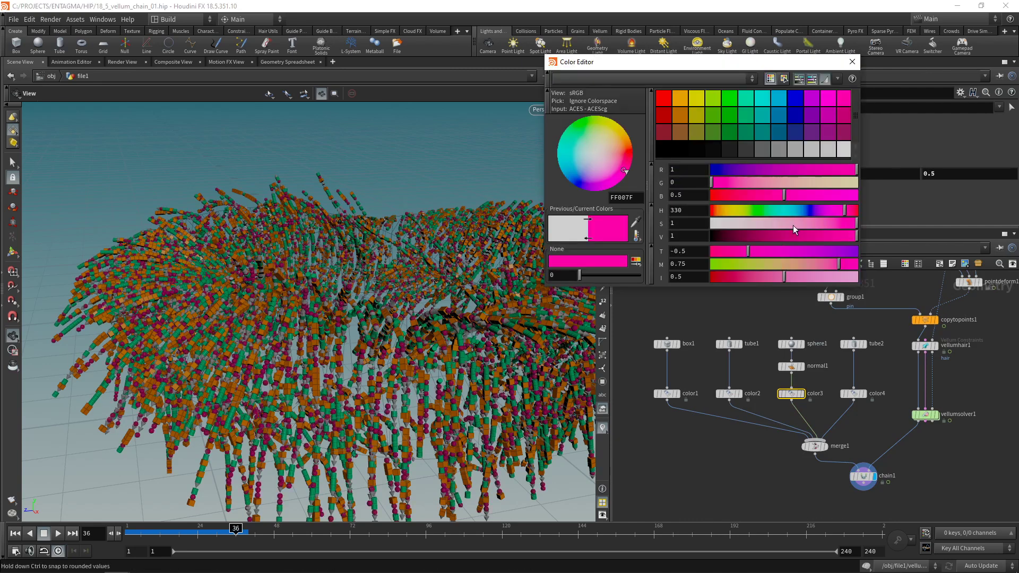
click(700, 209)
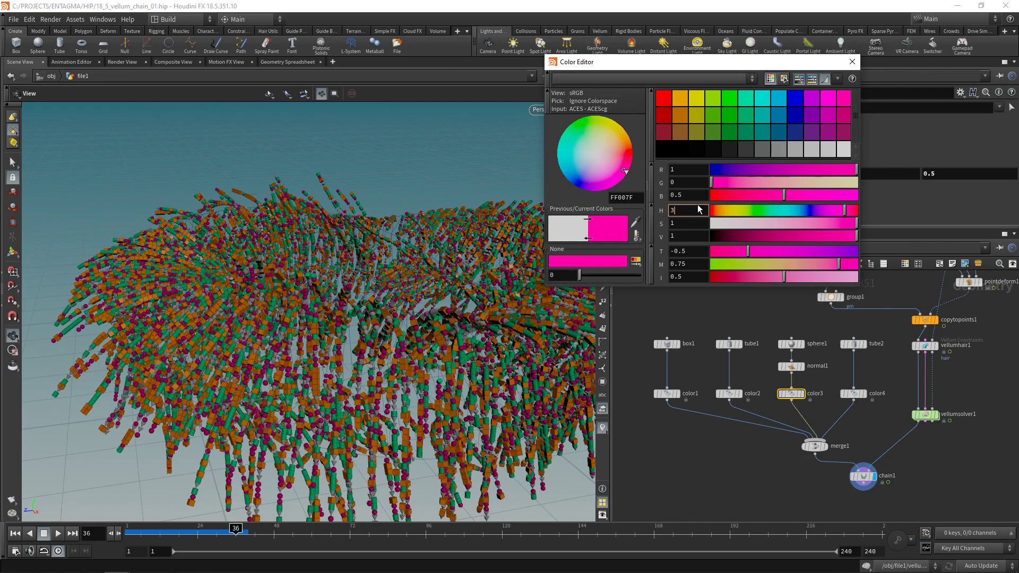
text(50)
key(Return)
Color the second tube blue in its Color node, set the color's hue to 220, and save the scene
click(853, 393)
click(699, 174)
click(792, 105)
click(689, 210)
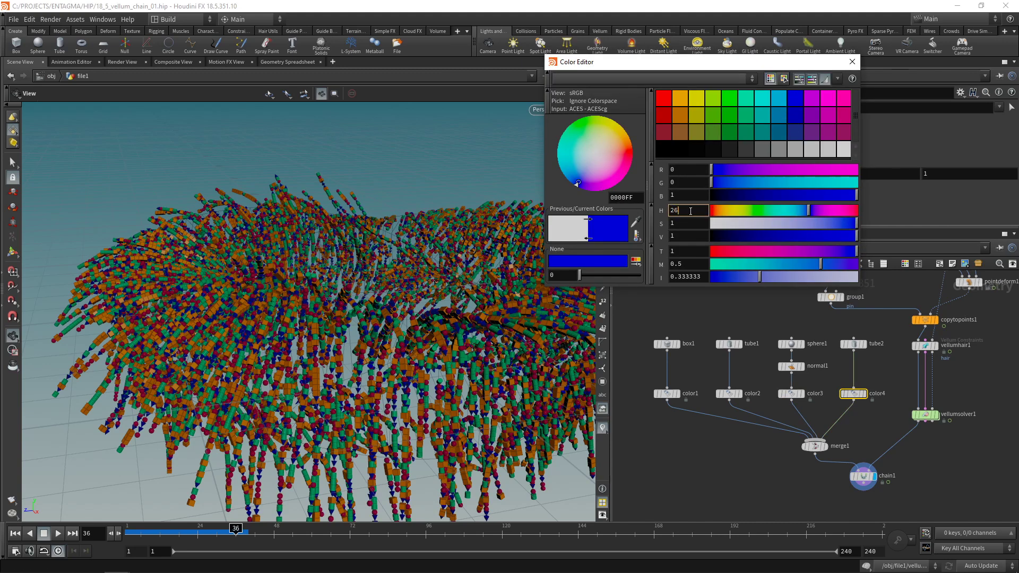
key(BackSpace)
key(BackSpace)
text(20)
key(Return)
click(360, 283)
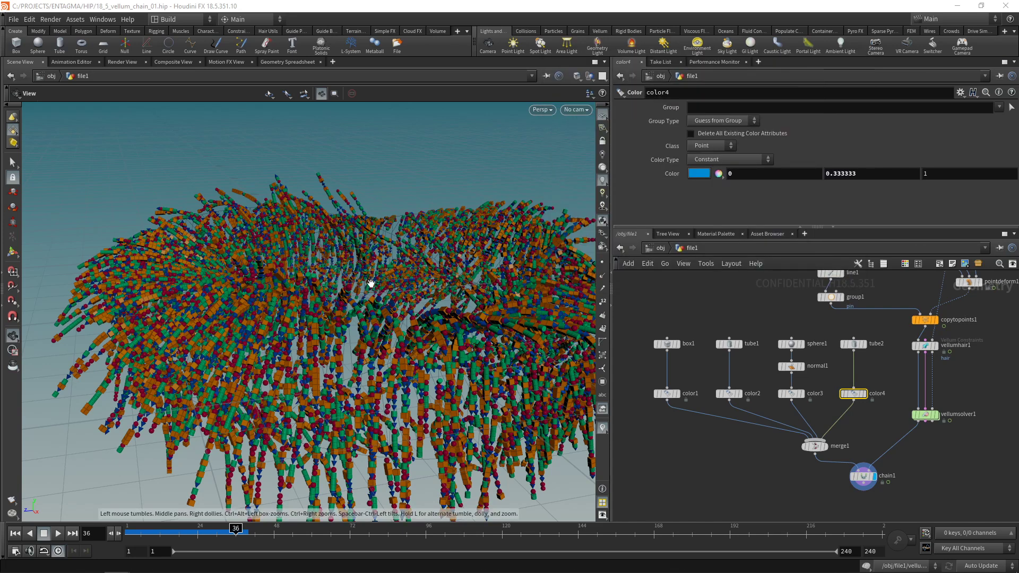
key(ctrl+s)
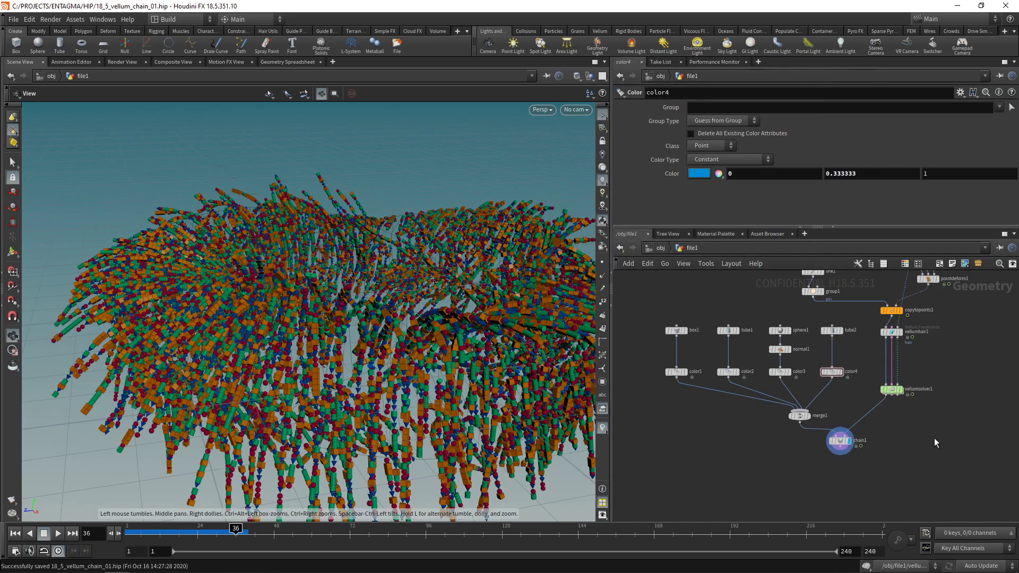
Return to the first frame, display the Vellum Solver, and set the Scatter and Align node's Total Points to 3000
middle_drag(948, 413, 941, 438)
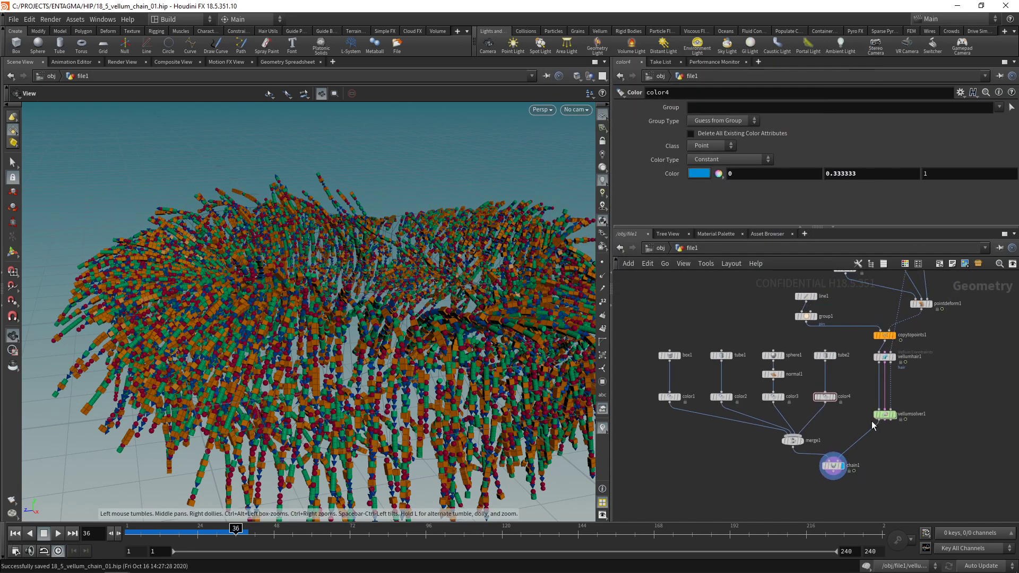
key(ctrl+Up)
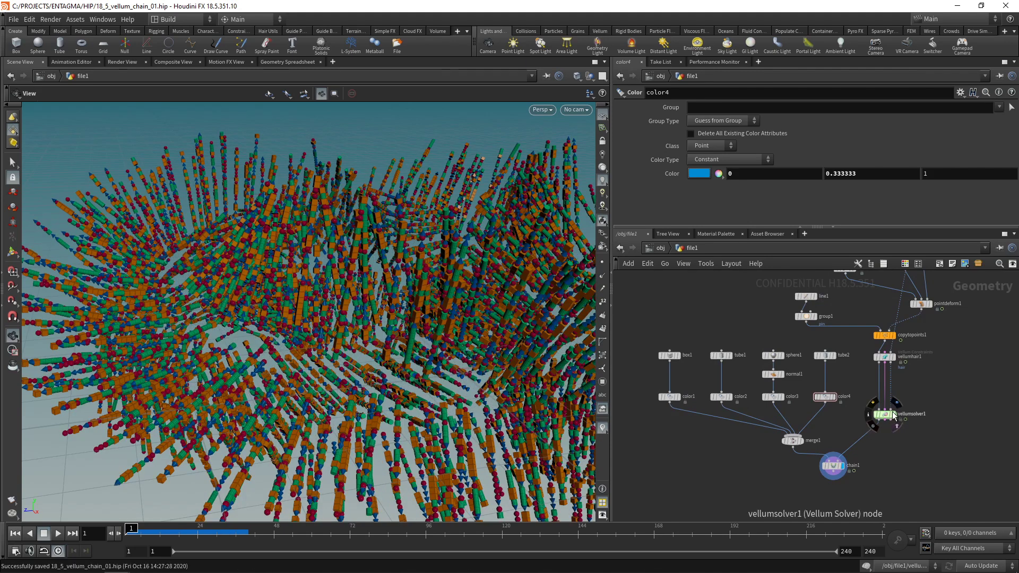
click(896, 415)
scroll(796, 341, up, 4)
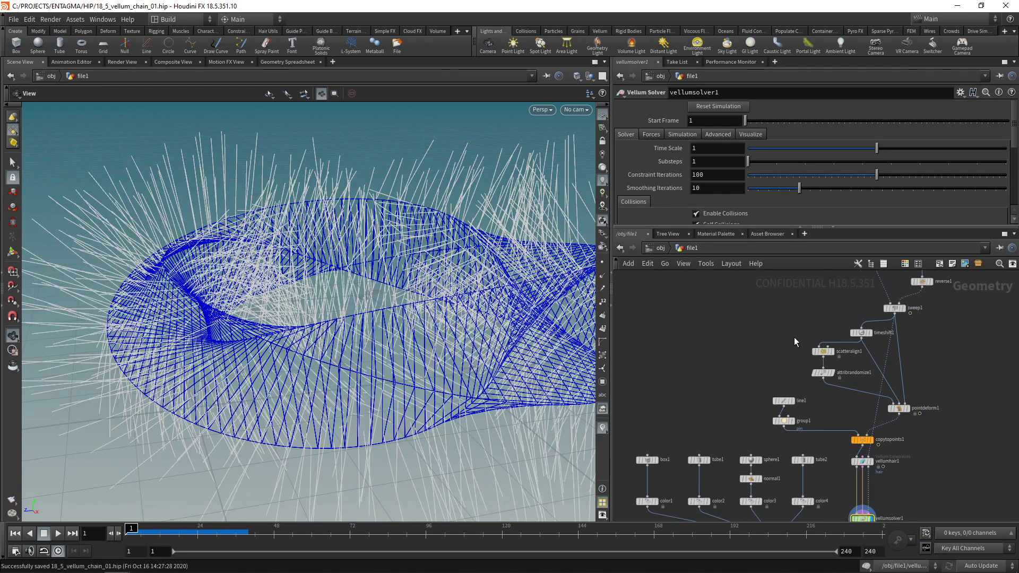
click(824, 352)
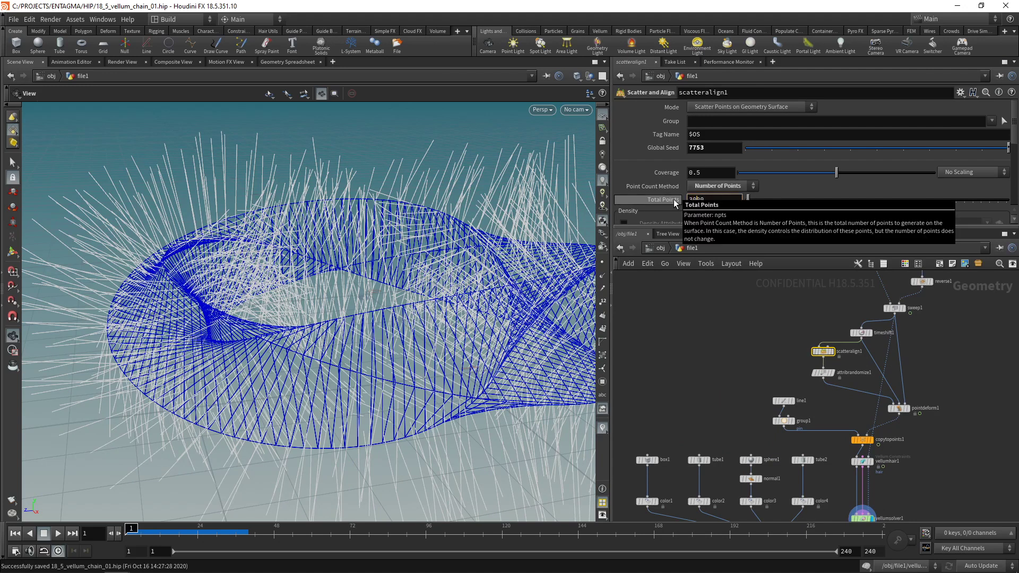
Run the hair simulation up to frame 43 and display the Chain node's result on the whole ring
click(58, 533)
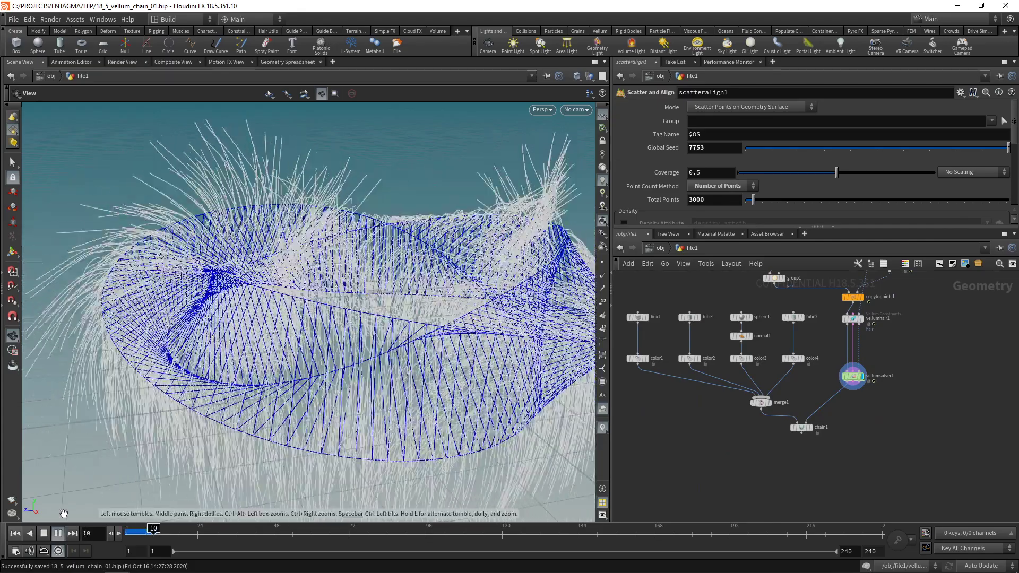
click(44, 534)
middle_drag(787, 455, 781, 420)
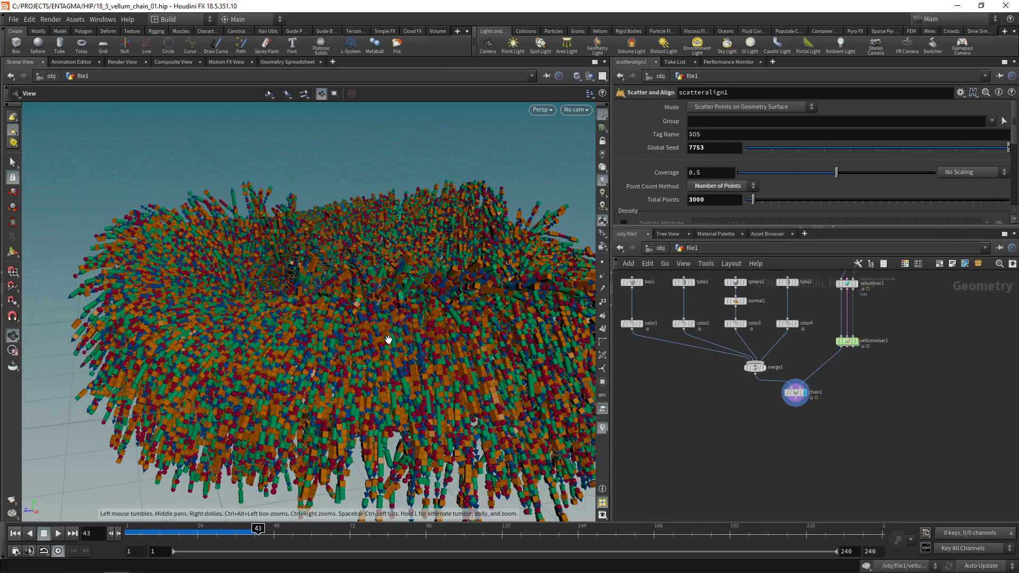
drag(421, 357, 343, 374)
Add a Null node after the Chain node and name it OUT
drag(804, 463, 774, 397)
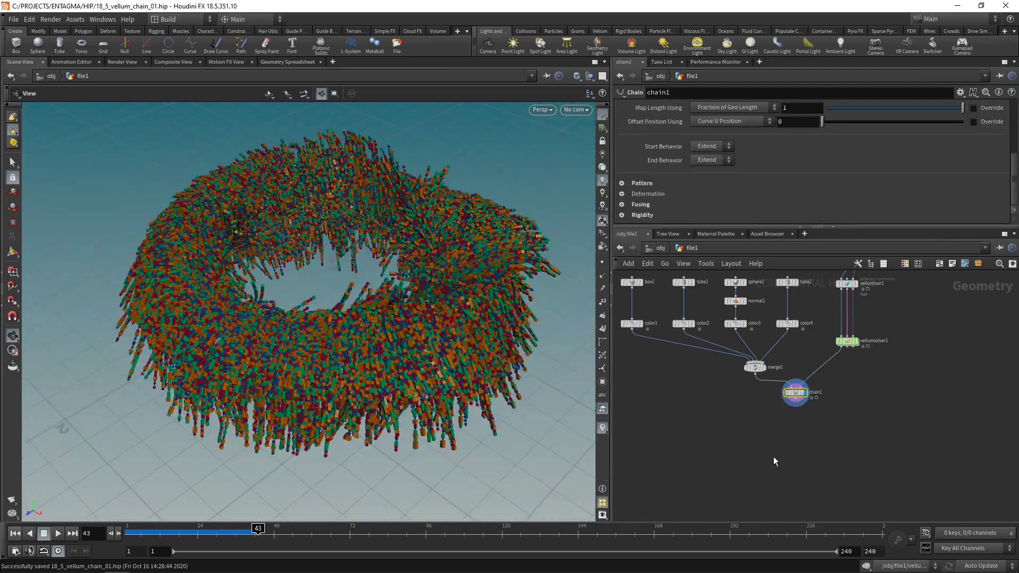
key(Tab)
text(null)
key(Return)
double_click(812, 414)
text(OUT)
key(Return)
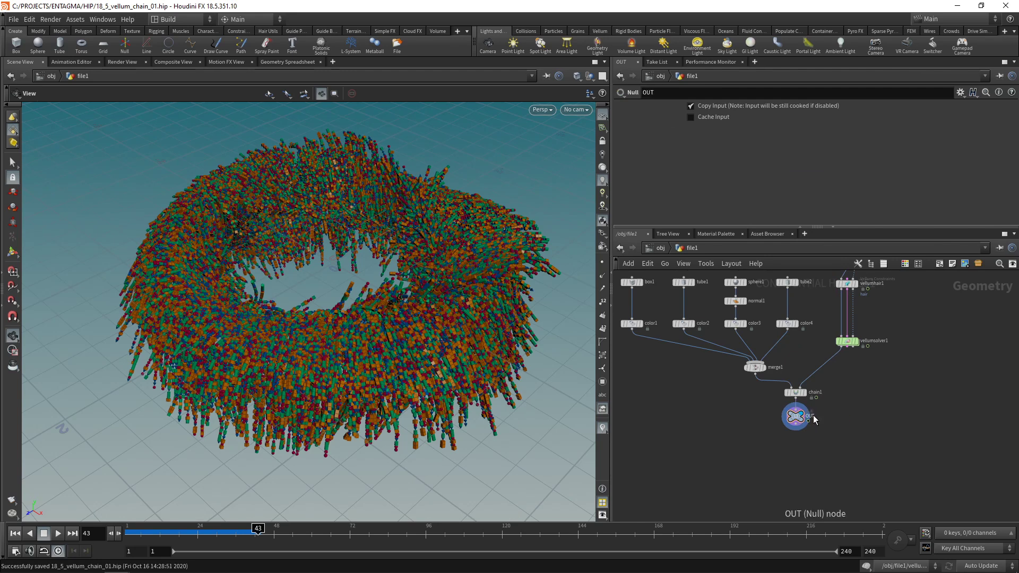
Switch to the Solaris desktop and bring in /obj/file1/OUT with a SOP Import node
click(187, 21)
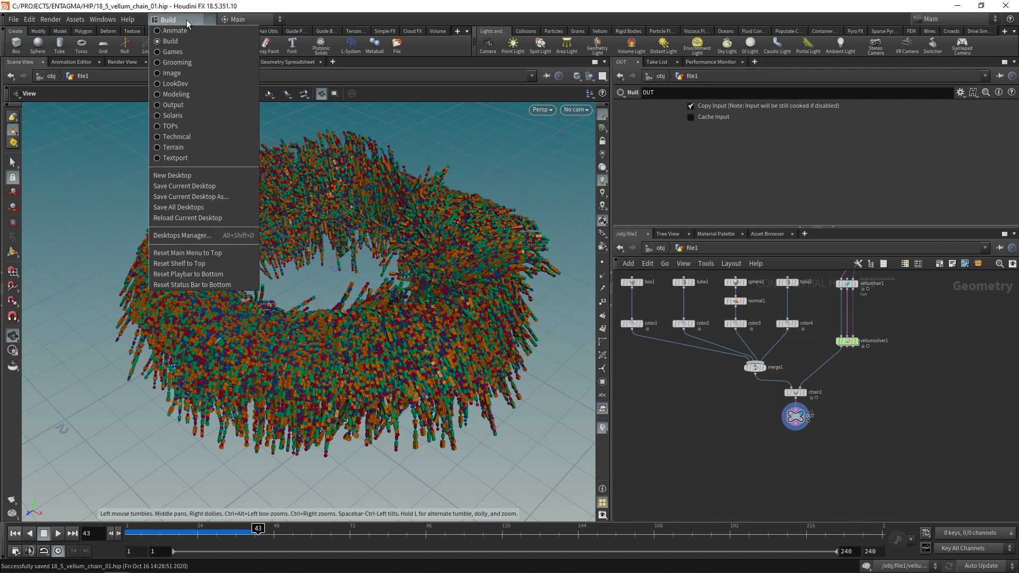
click(180, 114)
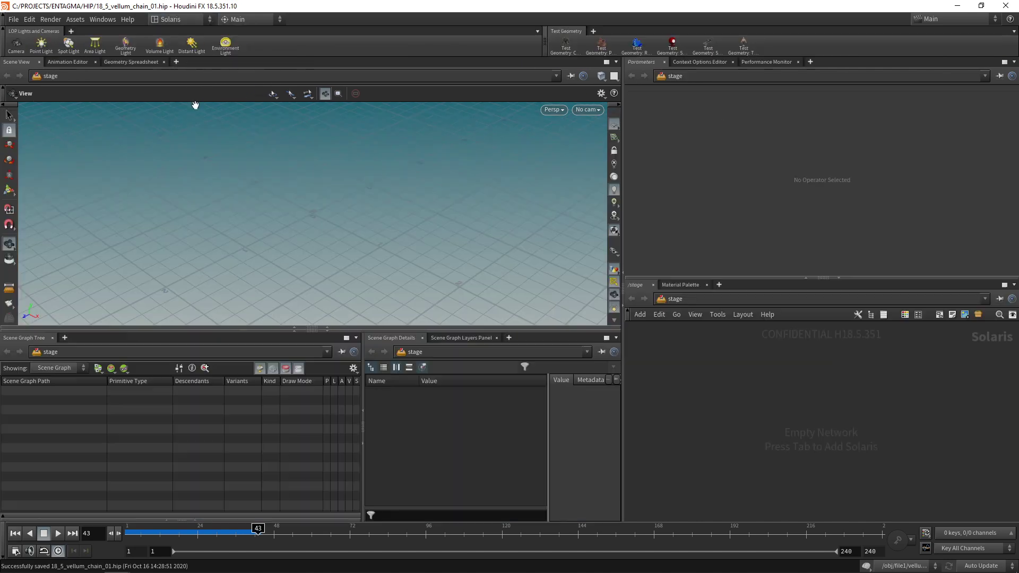
key(Tab)
text(sopi)
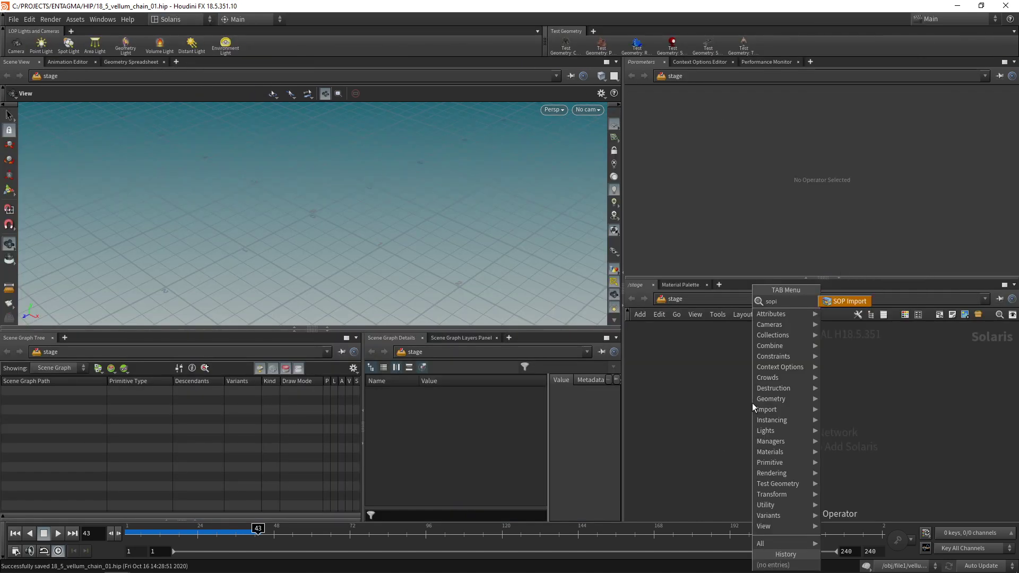
key(Return)
click(753, 404)
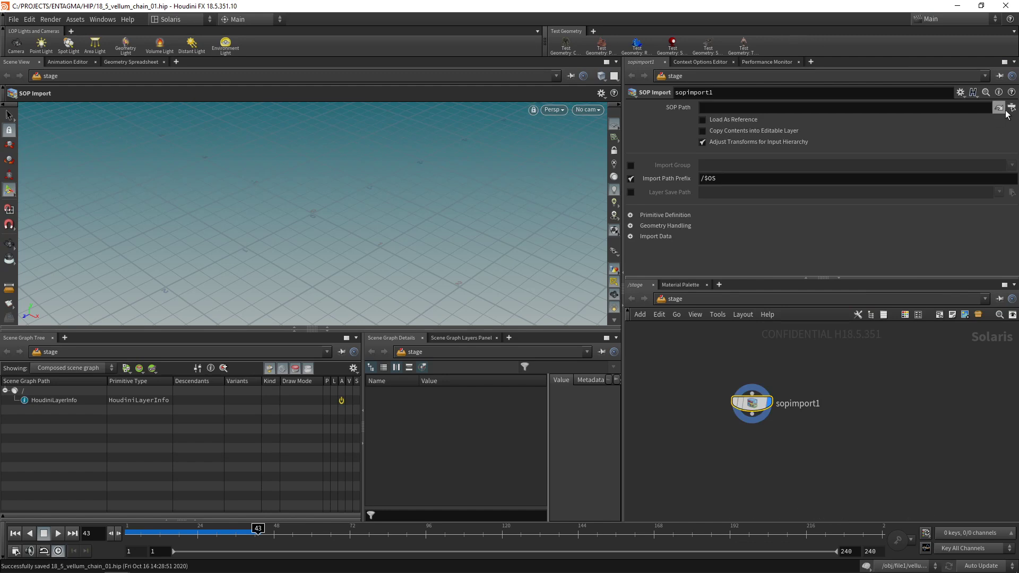
click(1010, 111)
double_click(939, 66)
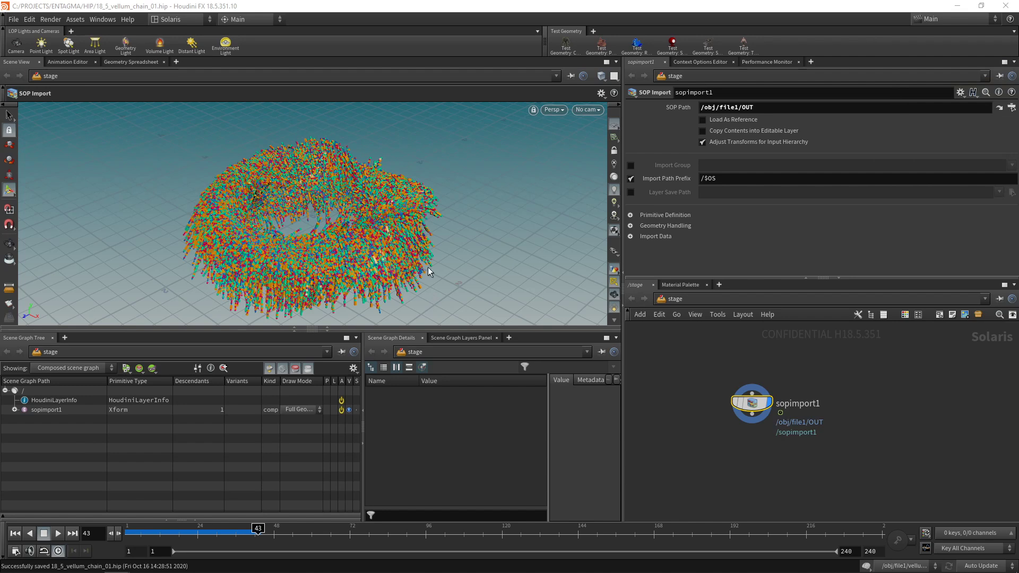
Add a Material Library node after the SOP Import node
key(Tab)
text(mat)
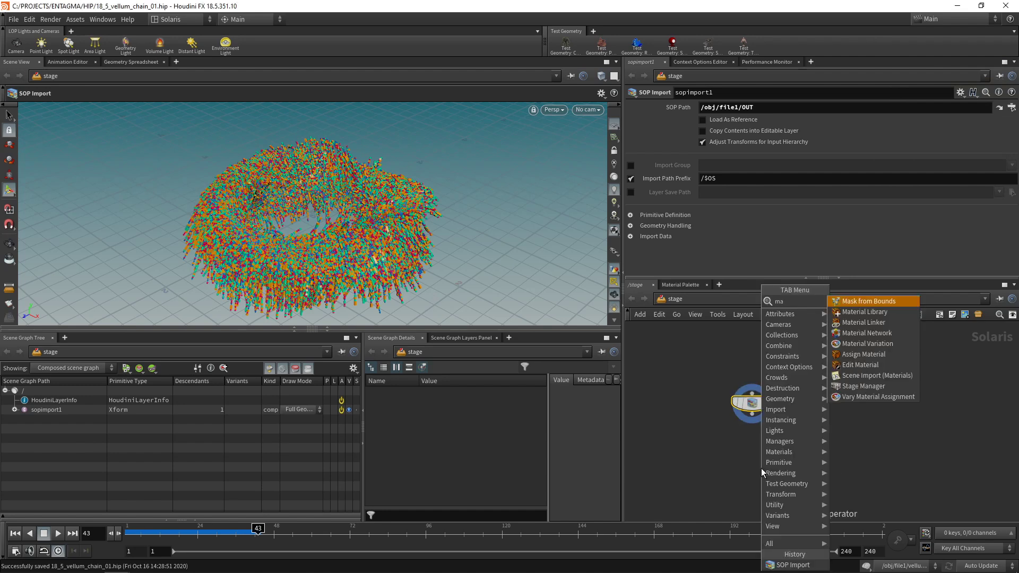
key(Return)
key(Return)
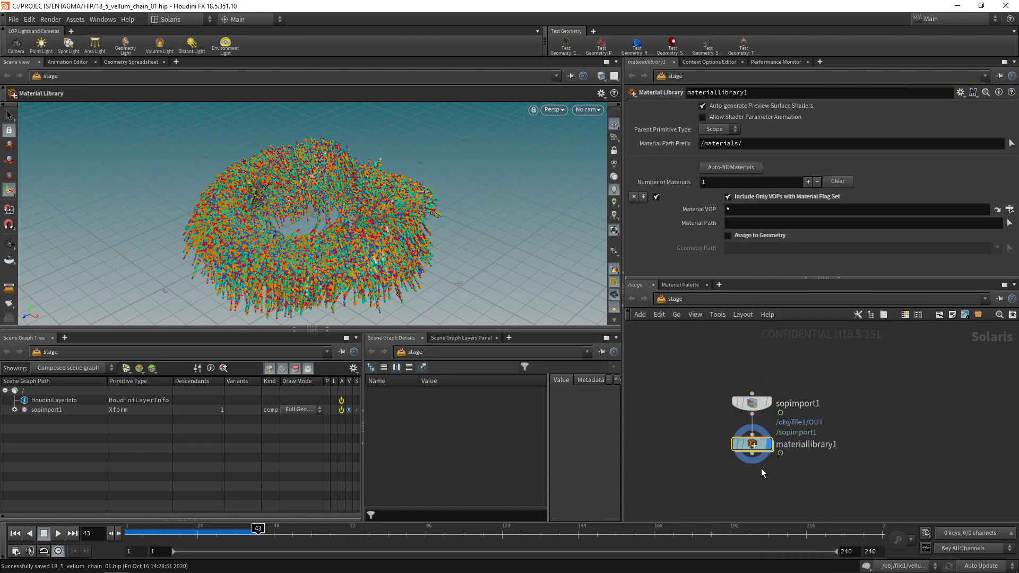
Create a Principled Shader inside the Material Library and set its base color to white
double_click(756, 441)
key(Tab)
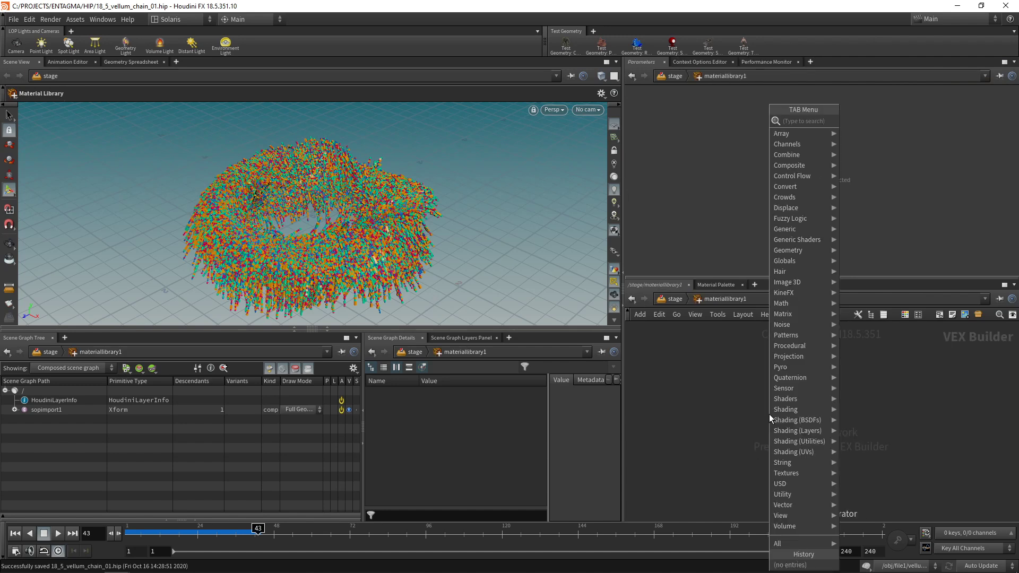
text(princi)
key(Return)
click(769, 414)
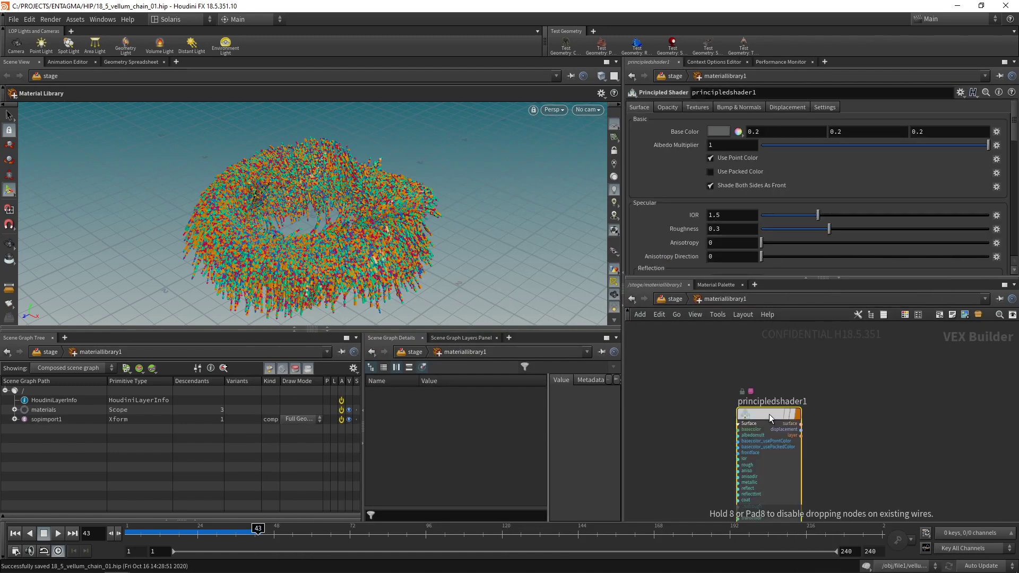
click(718, 132)
click(843, 150)
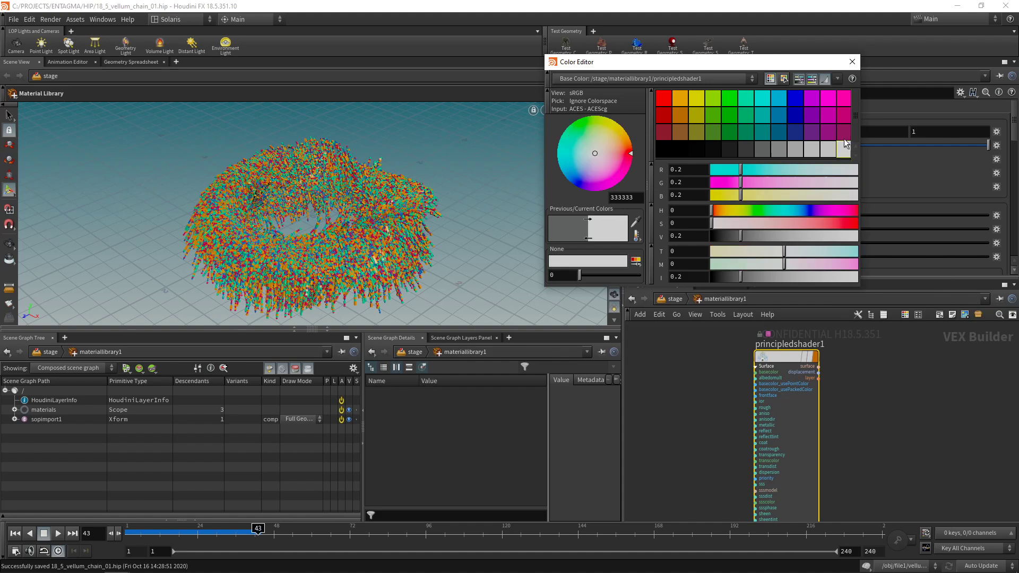
click(852, 62)
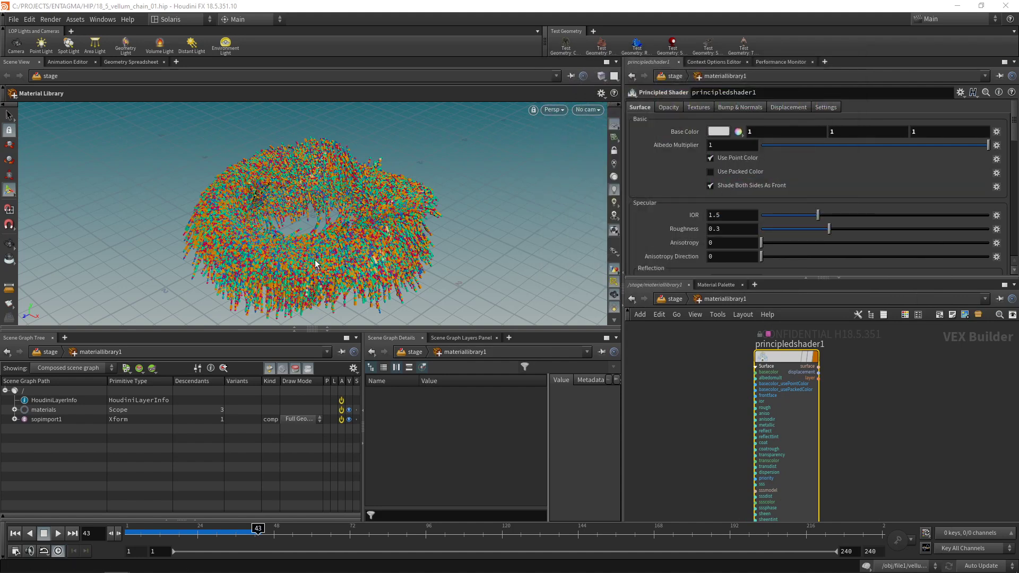
Return to the stage network and add a dome light and a camera after the Material Library
click(667, 300)
drag(709, 429, 772, 381)
click(224, 51)
click(20, 50)
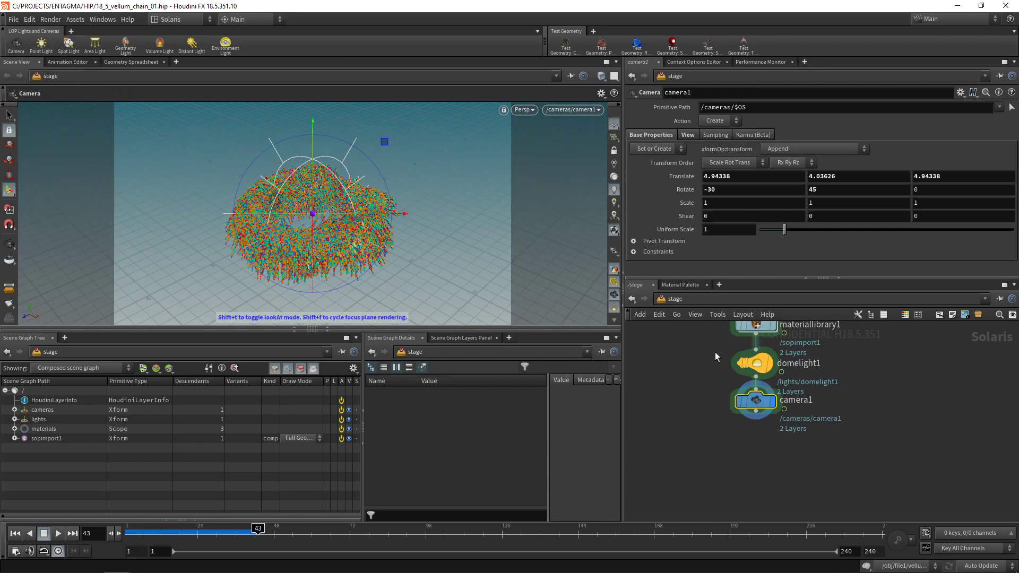
Use Old_Industrial_Hall/fin4_Ref.exr as the dome light's texture and set the light's intensity to 8
click(770, 366)
click(696, 135)
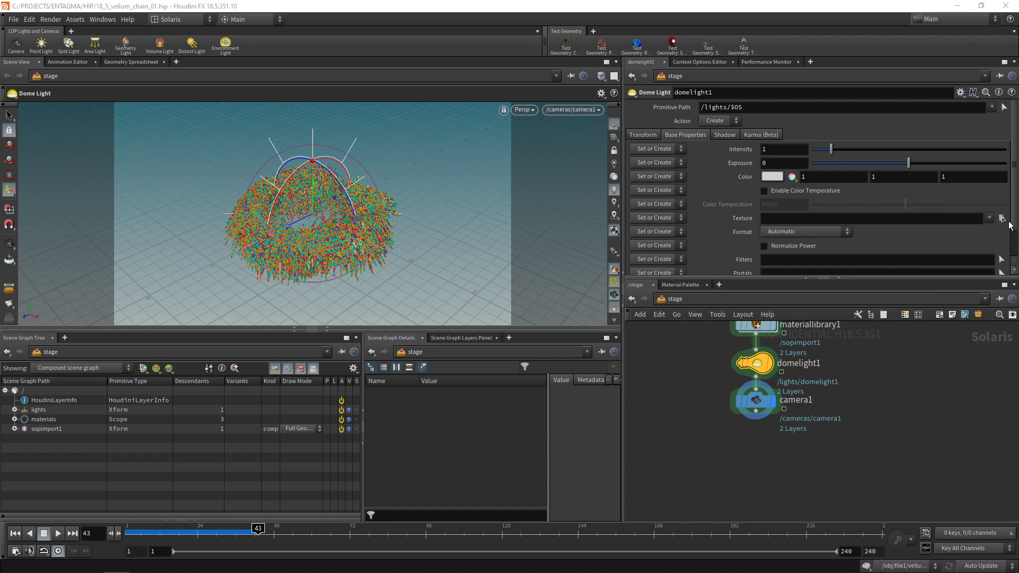
click(1002, 219)
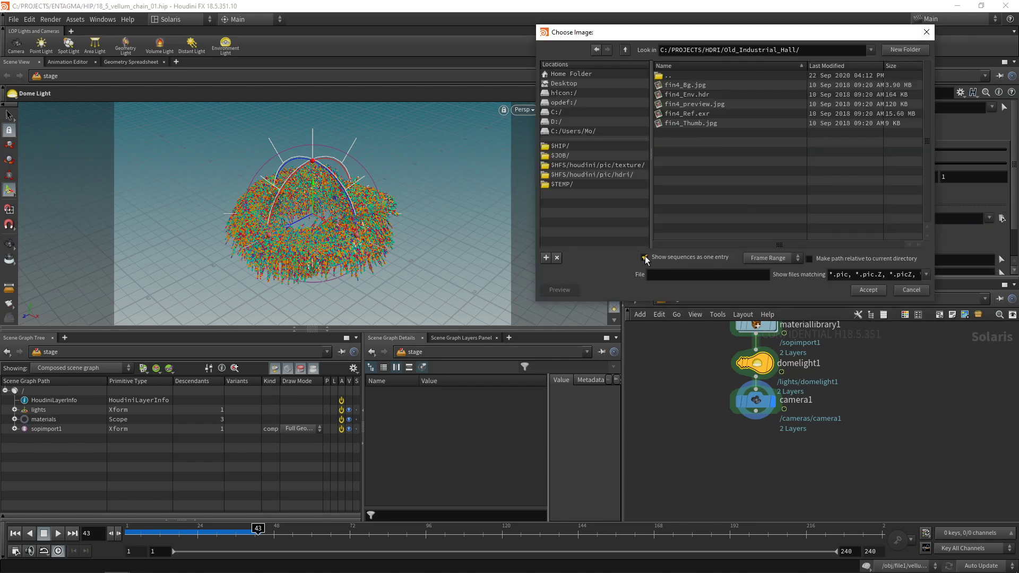
click(645, 258)
double_click(698, 113)
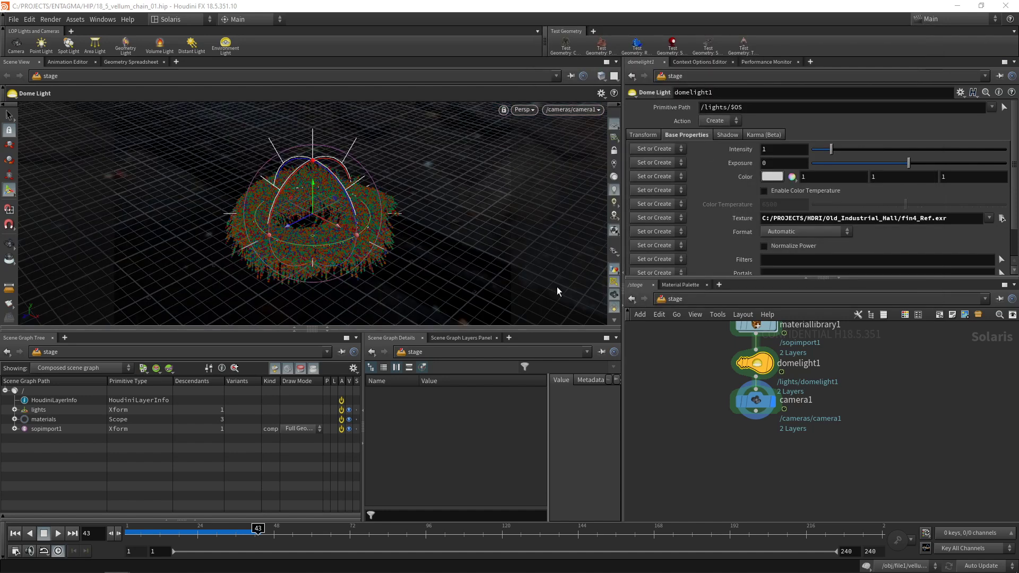
click(782, 151)
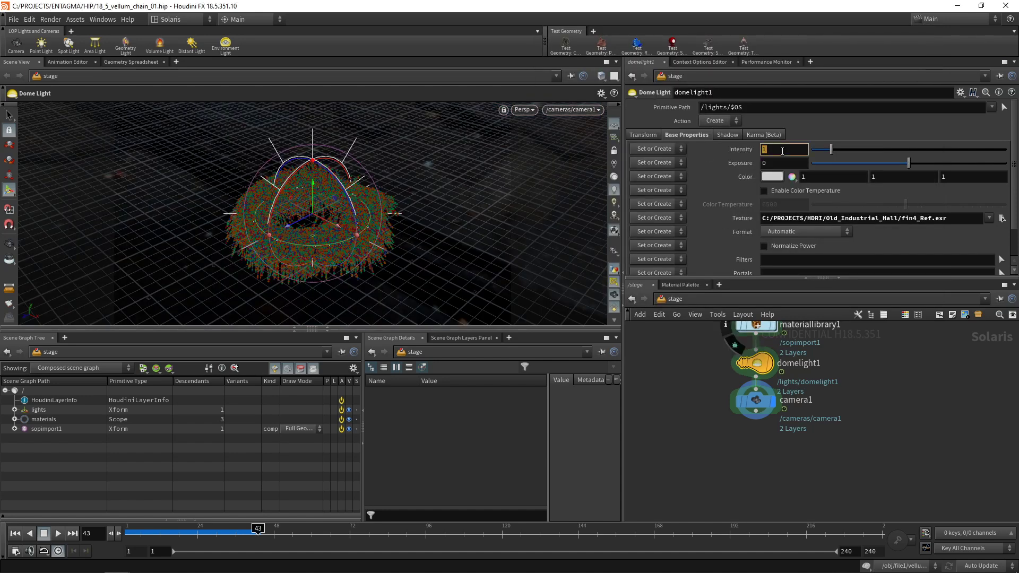
text(8)
key(Return)
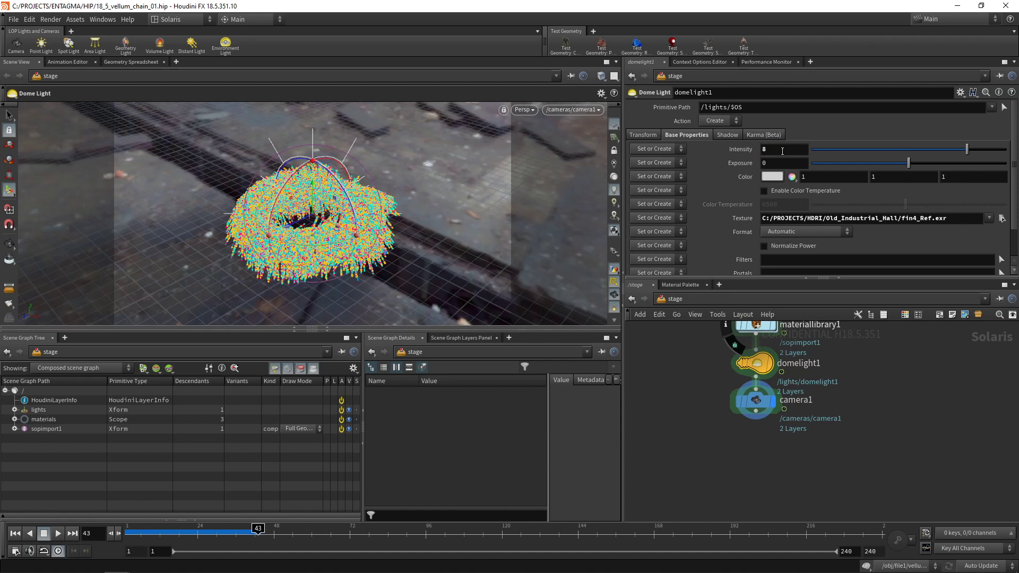
Lock the camera to the view and set its focal length to 85
click(756, 401)
click(614, 151)
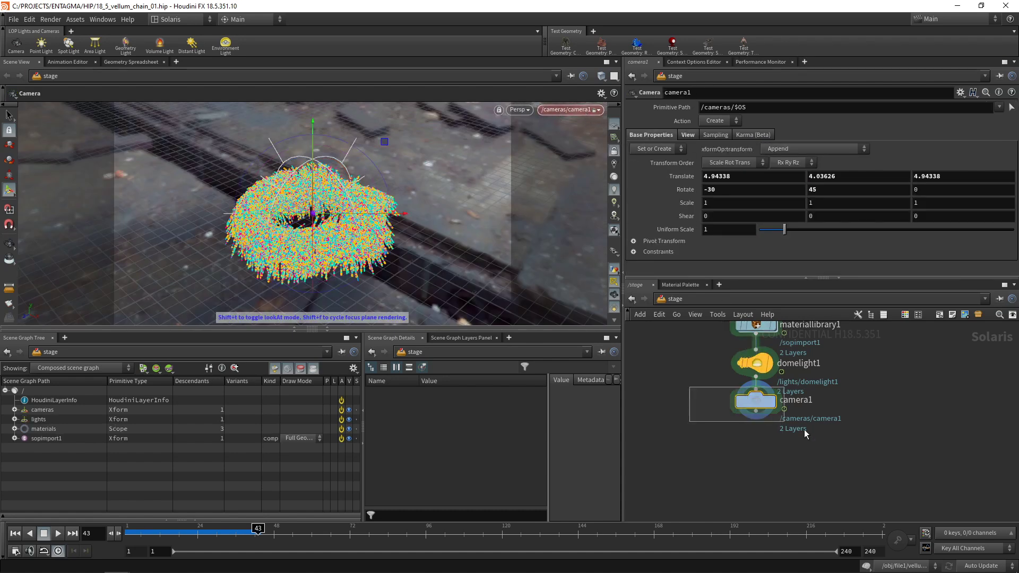
click(689, 136)
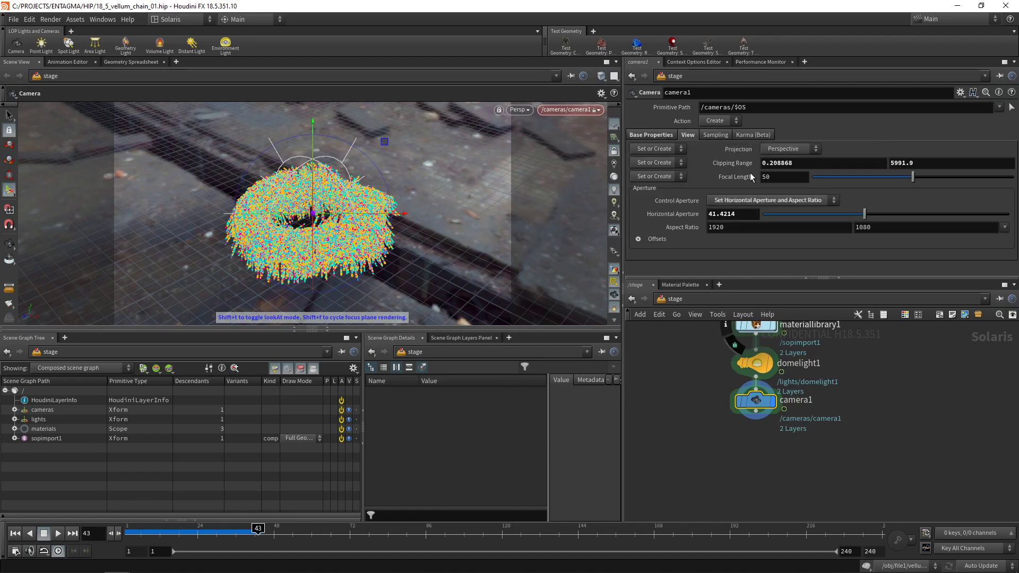
double_click(768, 177)
text(85)
key(Return)
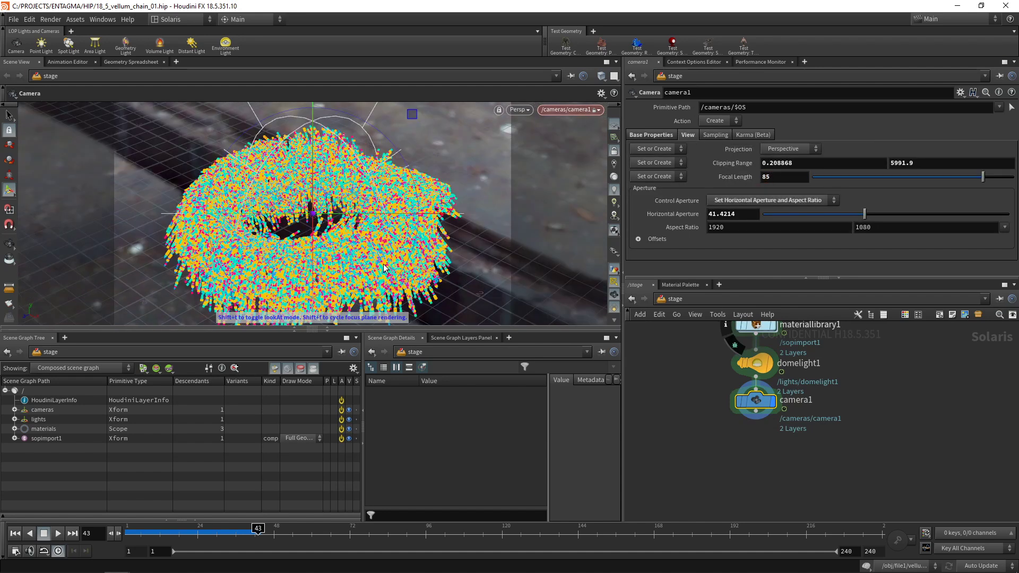
Frame a close-up of the ring's chains through the camera and render the viewport with Karma
alt+right_drag(304, 238, 472, 255)
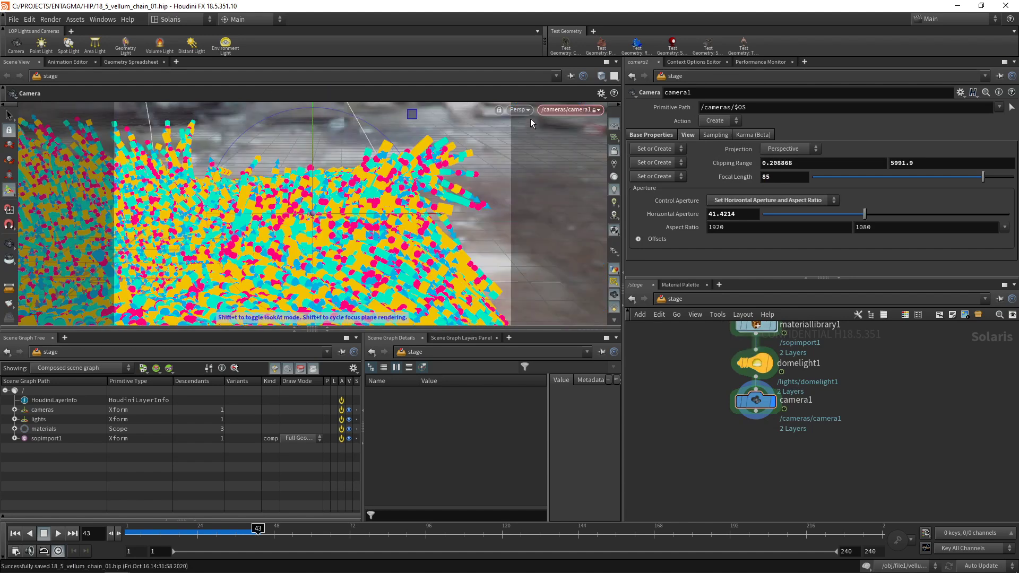
click(529, 110)
click(537, 159)
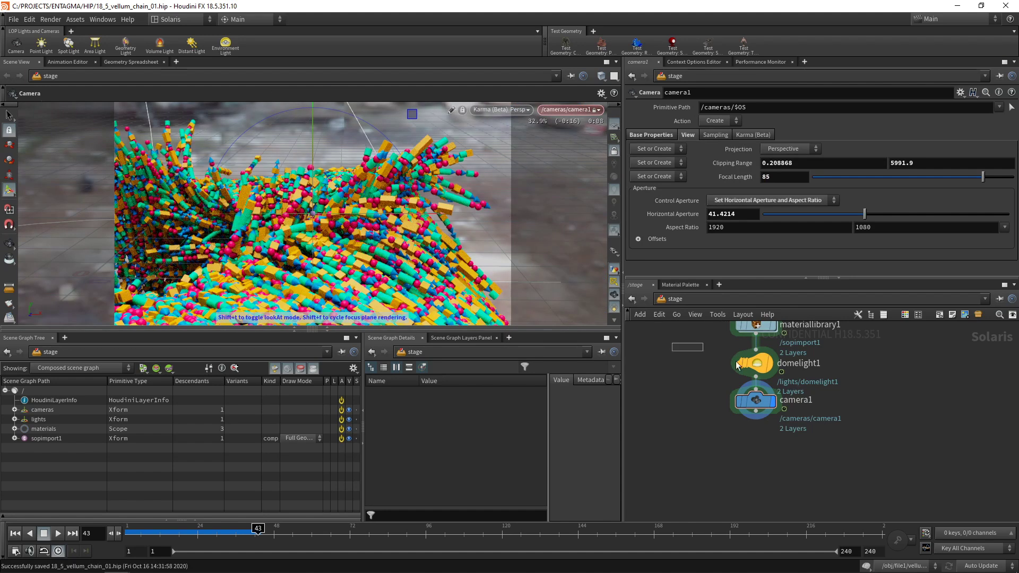
Lower the dome light's intensity to 6
click(769, 371)
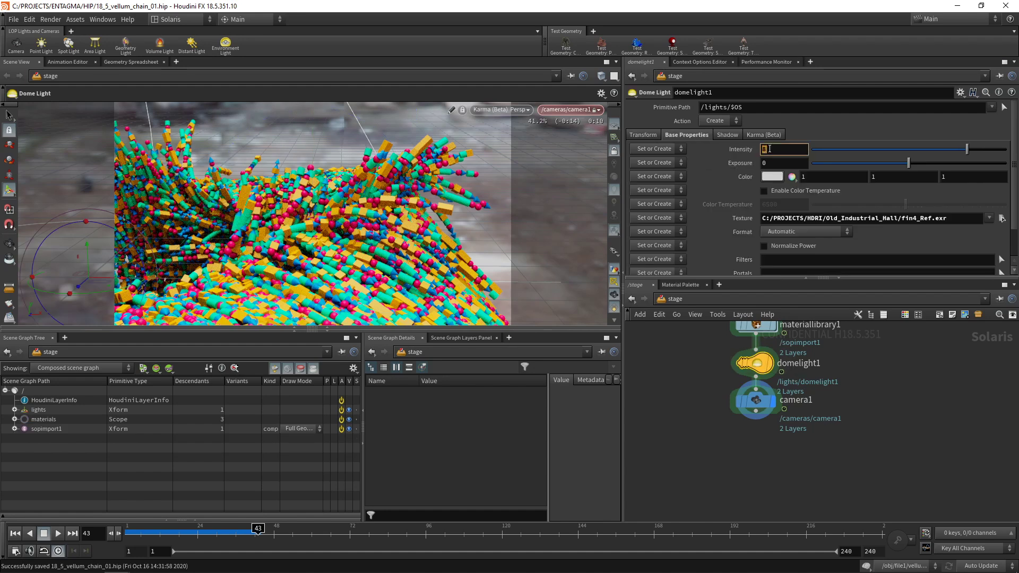
text(6)
key(Return)
Add a Karma Render Properties node below camera1 in the stage network and make it the displayed node
drag(744, 465, 770, 412)
key(Tab)
text(karm)
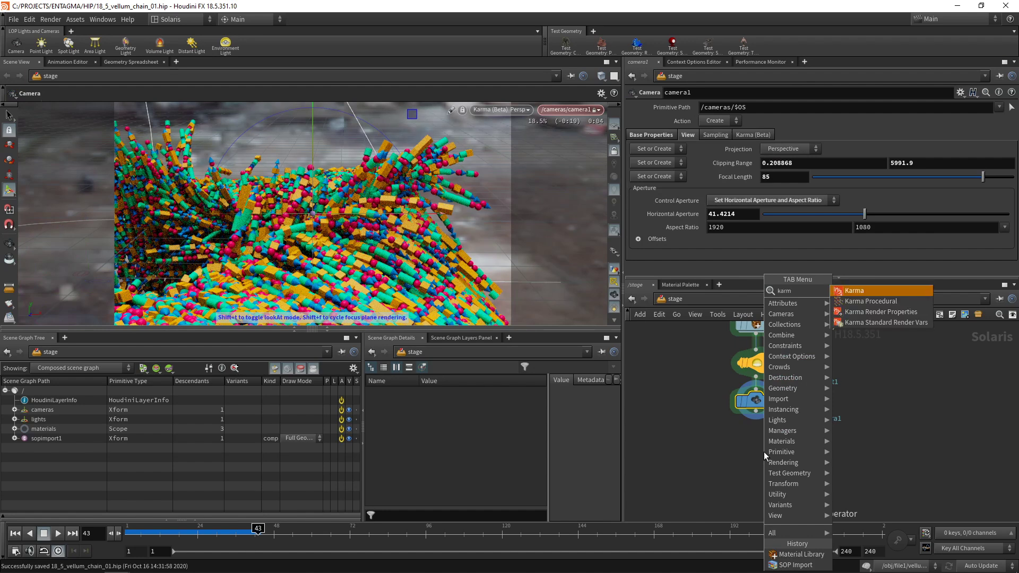
key(Down)
key(Down)
key(Return)
click(763, 452)
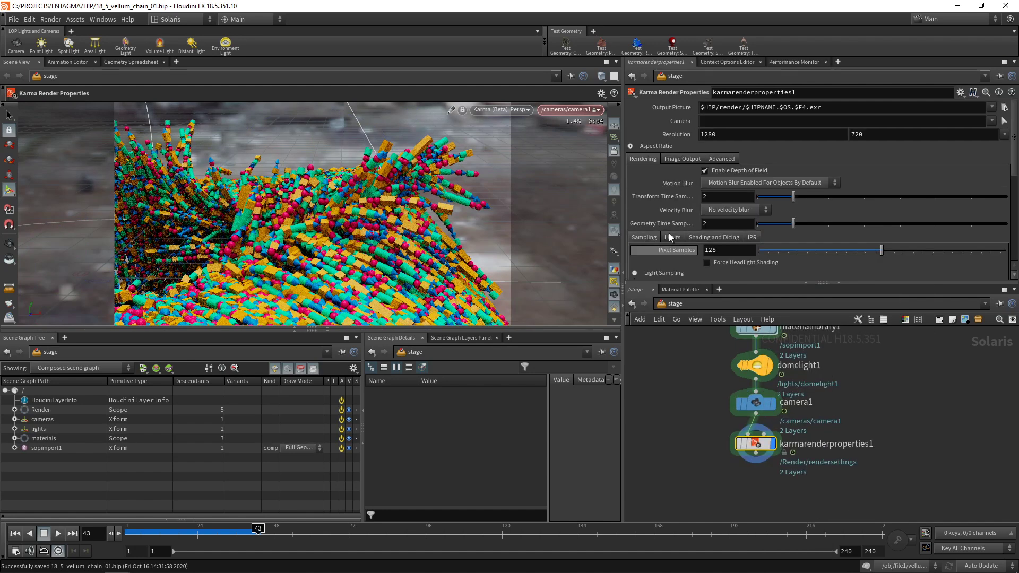
Set the Karma render properties' Diffuse Limit to 4
click(673, 238)
click(708, 251)
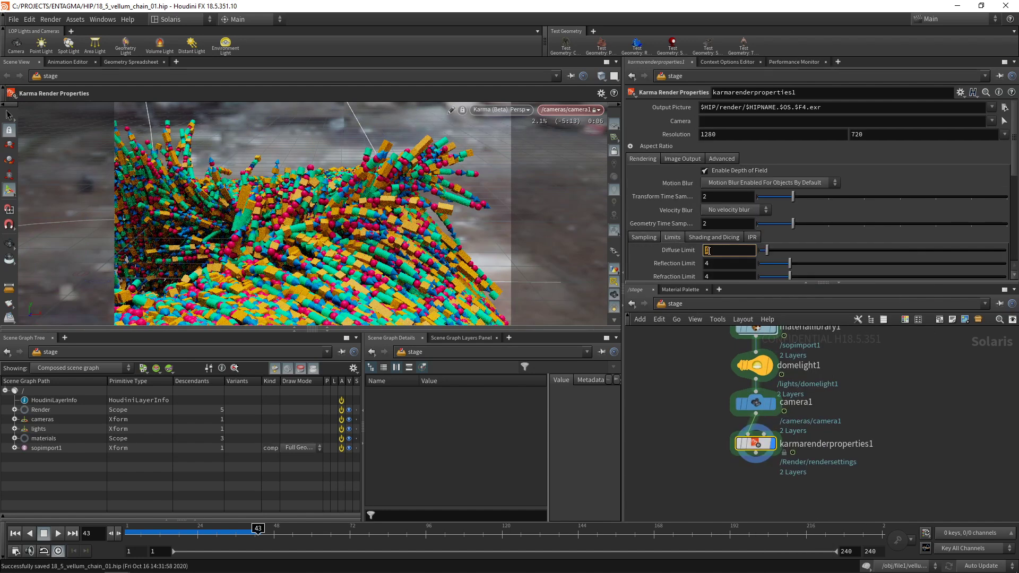
text(4)
key(Return)
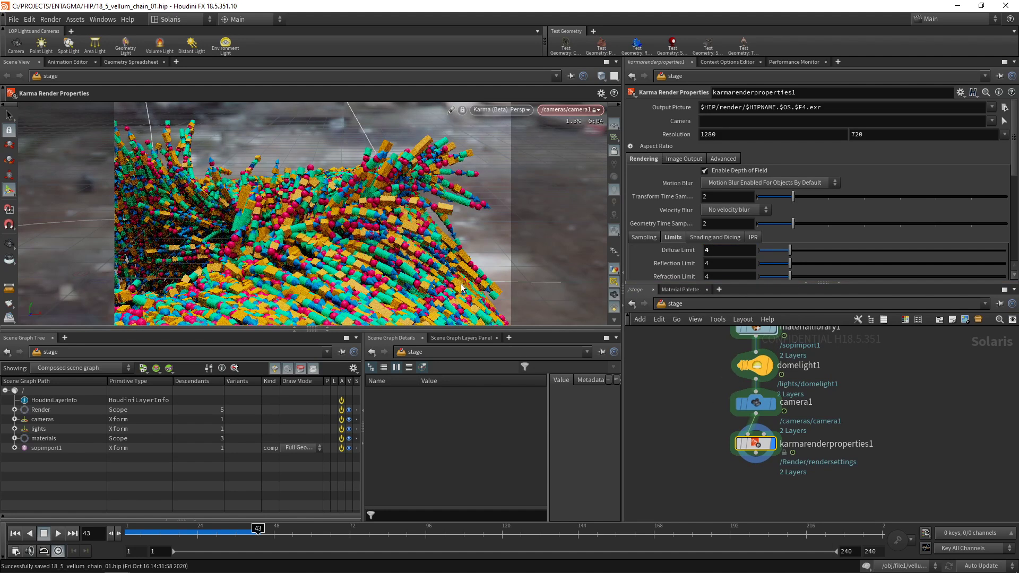
Show the render gallery under an enlarged viewport, take a snapshot of the Karma render and inspect it full size
click(614, 321)
click(615, 320)
click(614, 268)
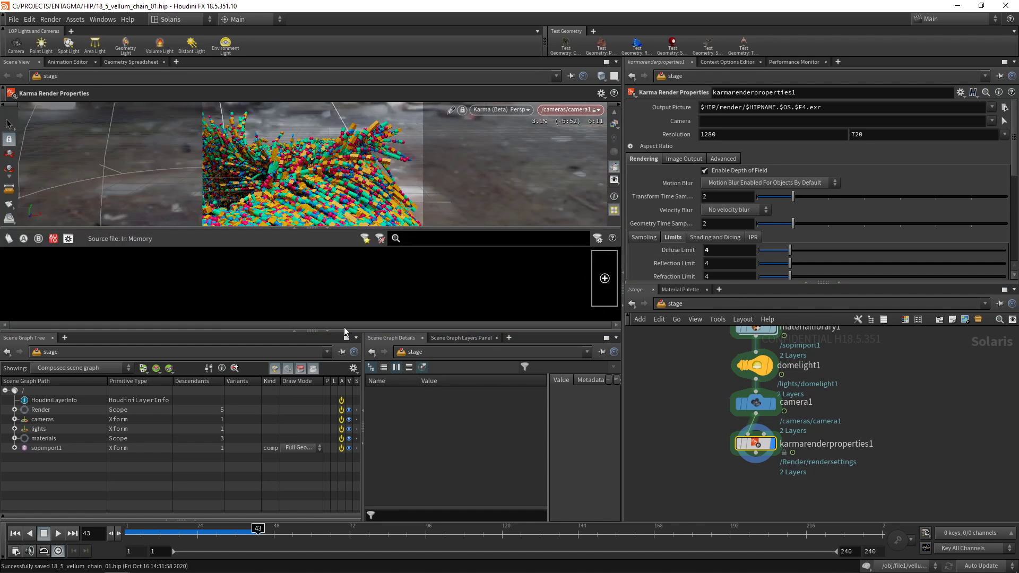
drag(345, 331, 346, 434)
click(604, 397)
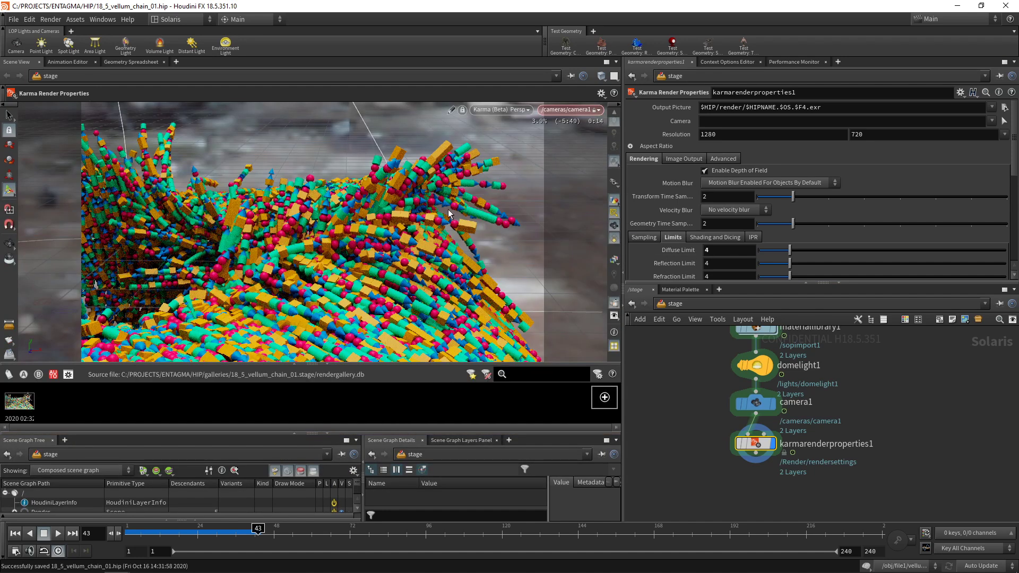
double_click(20, 402)
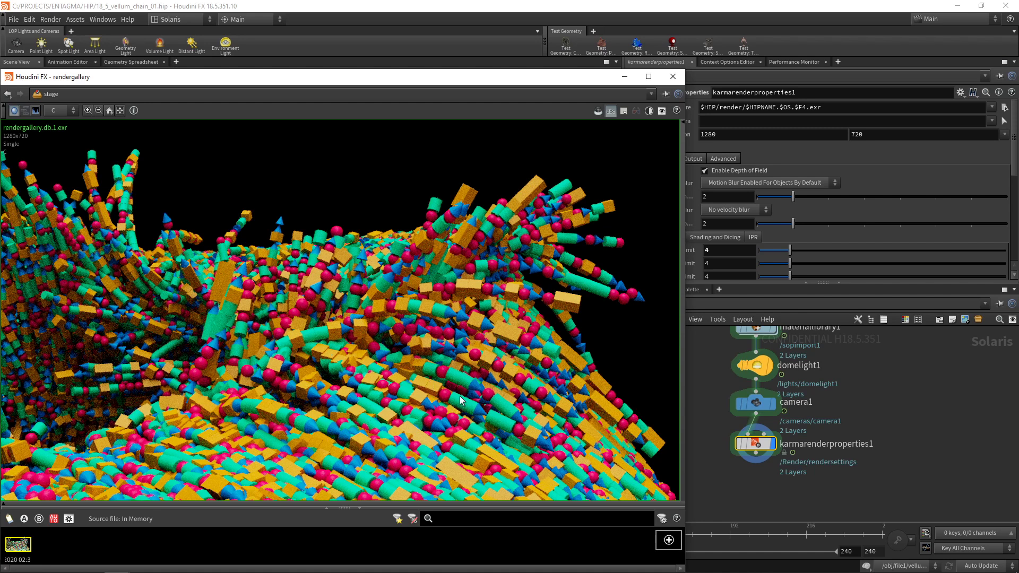
click(624, 76)
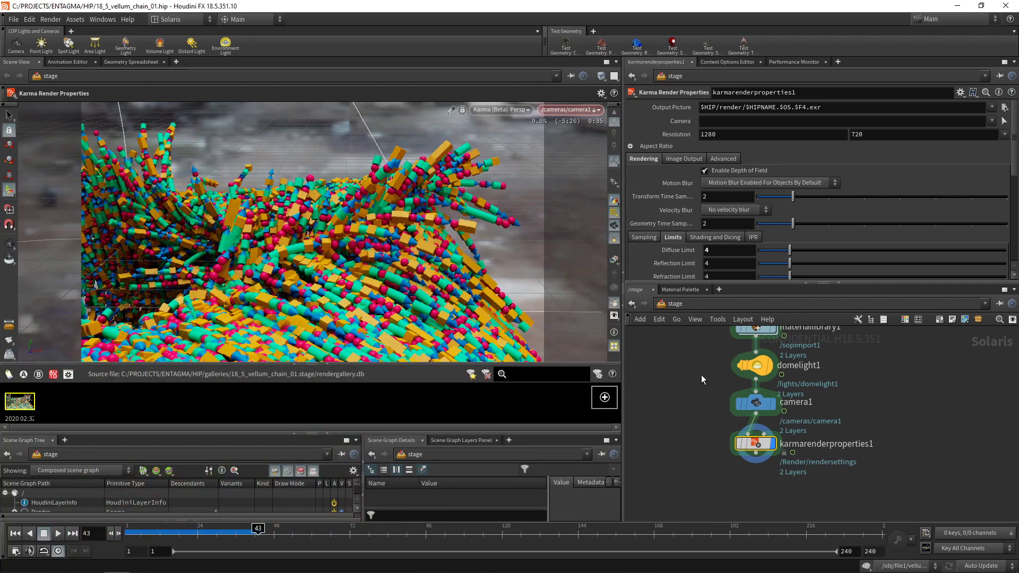
Set the Round Edge Radius of the principled shader inside materiallibrary1 to 0.1
middle_drag(702, 375, 691, 433)
click(745, 389)
double_click(746, 391)
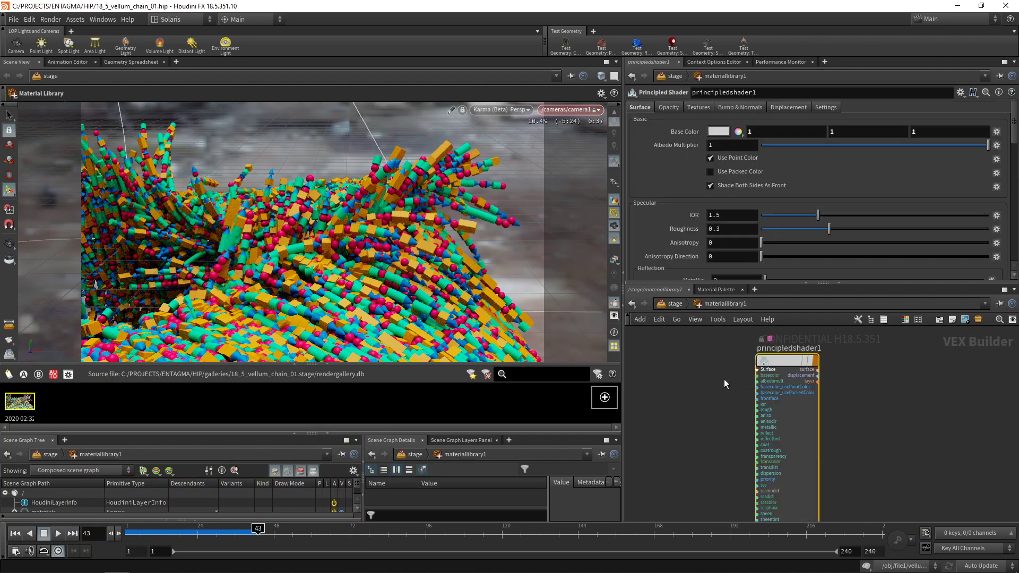
click(732, 107)
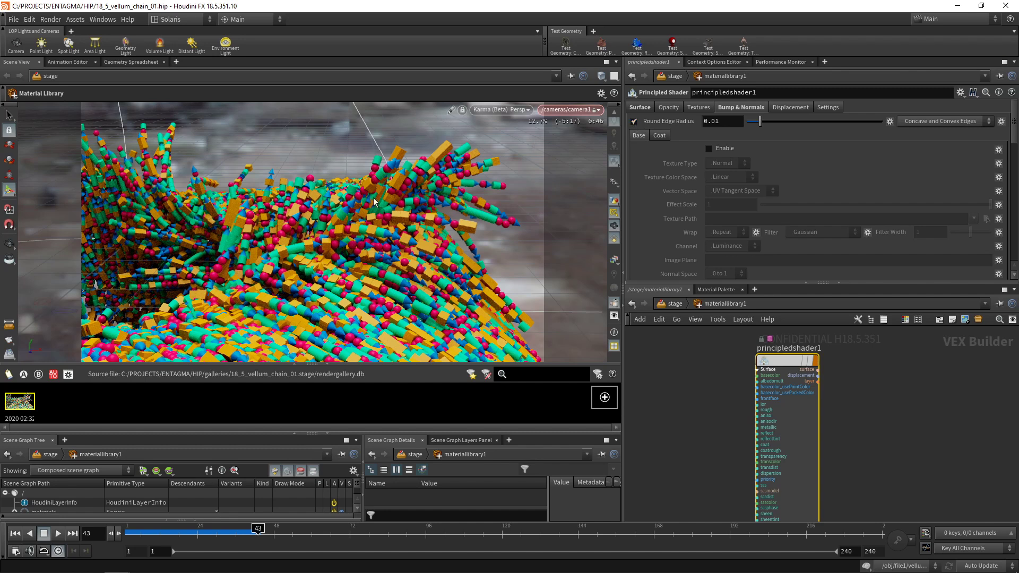
click(71, 62)
click(18, 62)
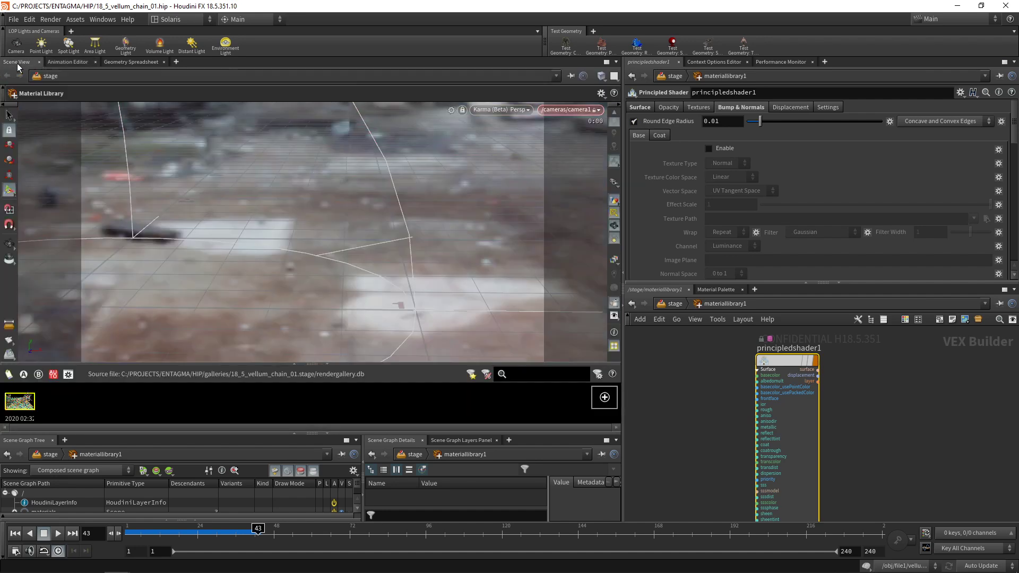
key(BackSpace)
key(BackSpace)
text(1)
key(Return)
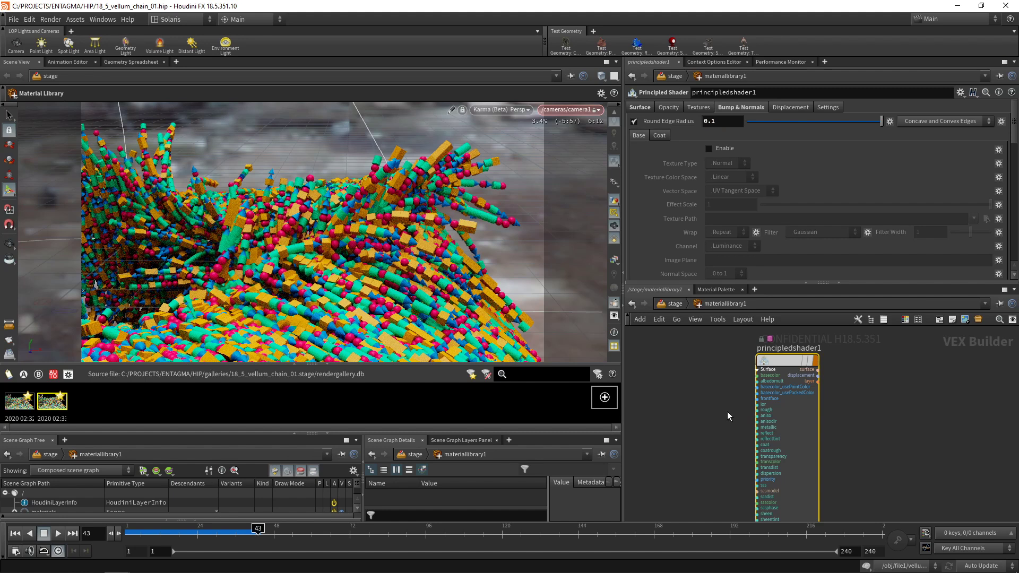
Assign materiallibrary1's material to geometry, using All Geometry Primitives (%type:Boundable) as the geometry path
click(671, 304)
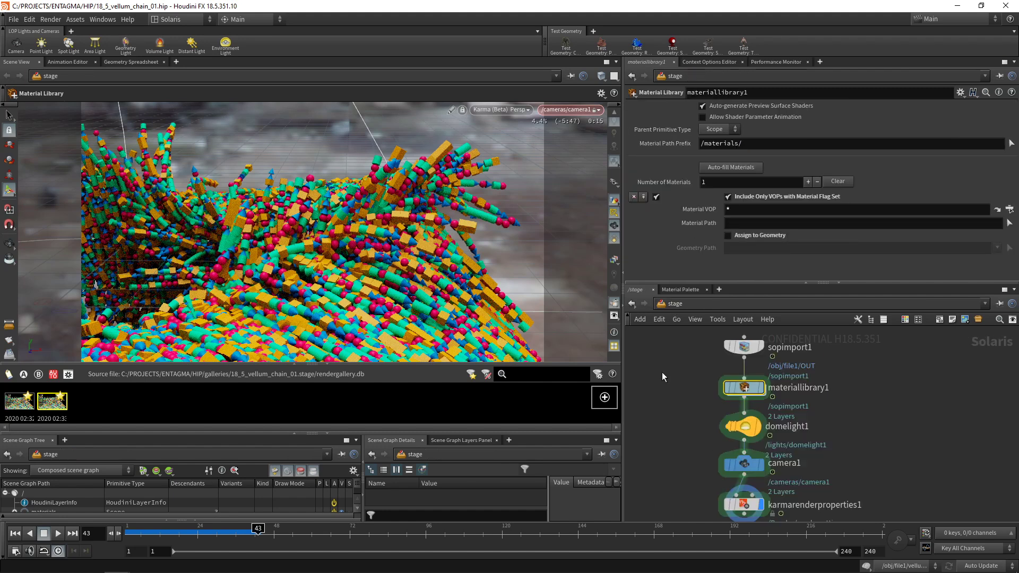
drag(661, 371, 813, 400)
click(728, 236)
click(997, 247)
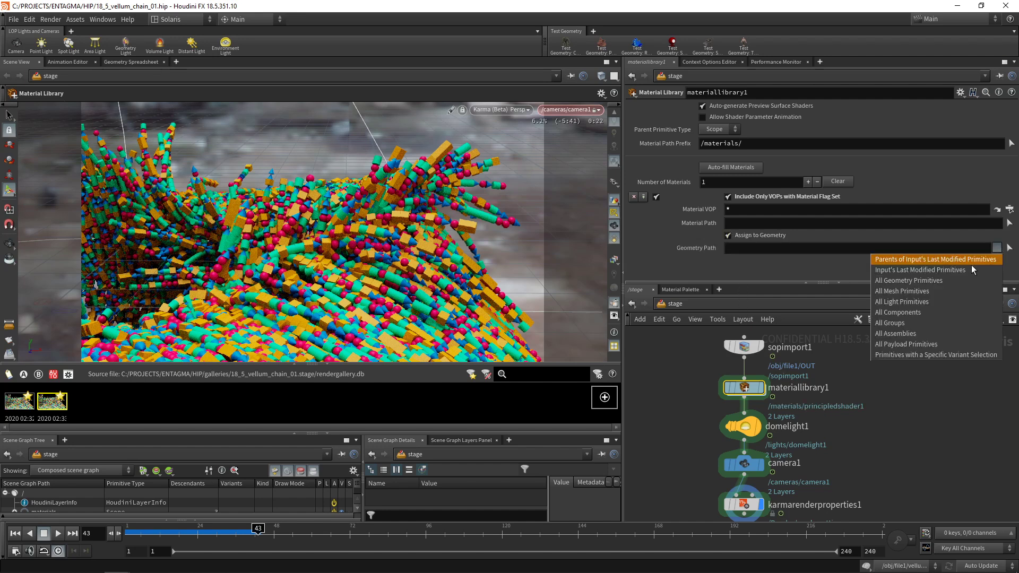
click(946, 282)
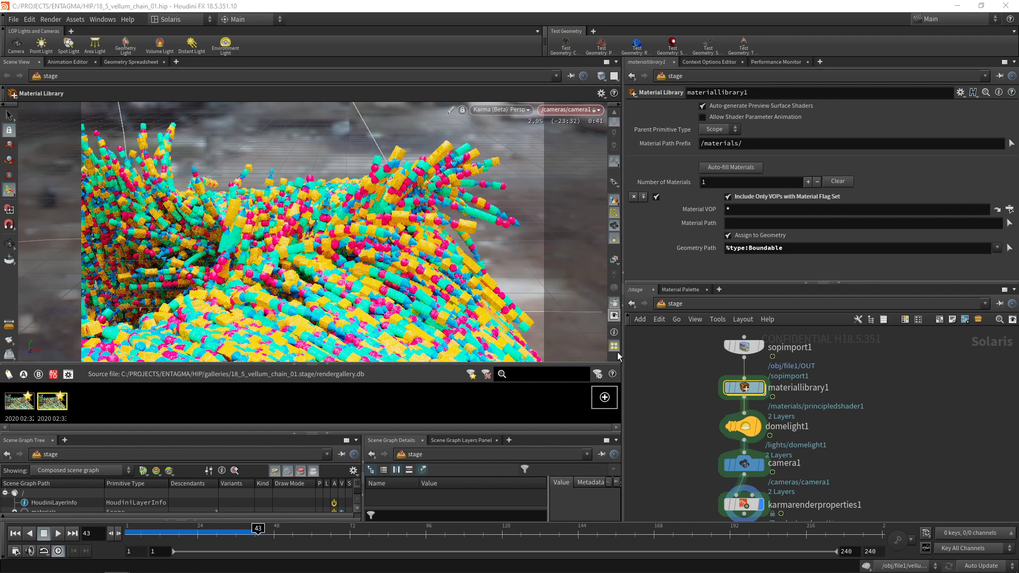
Take a render gallery snapshot of the chains with the assigned shader and inspect it full size
click(605, 397)
double_click(82, 402)
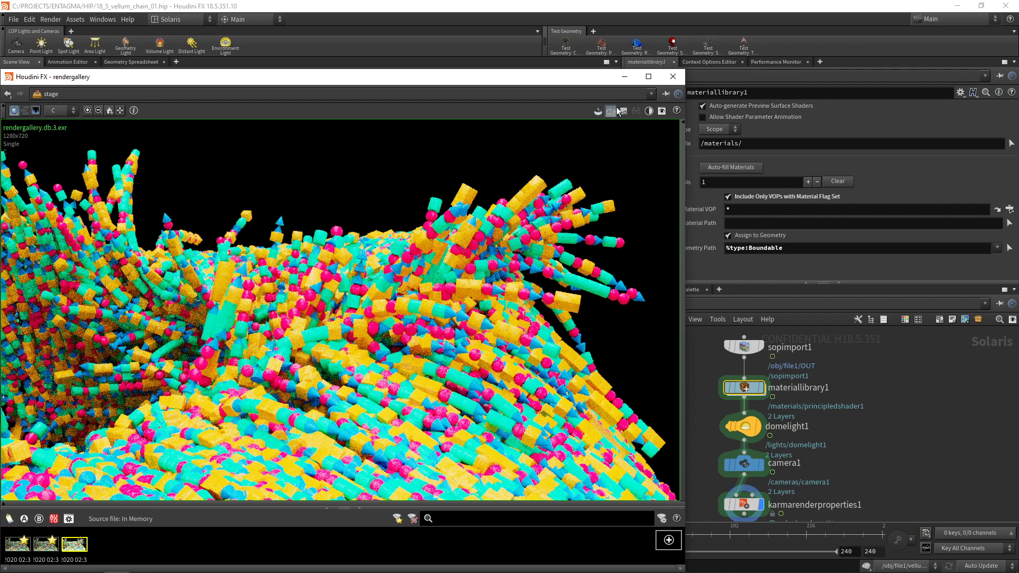
click(625, 76)
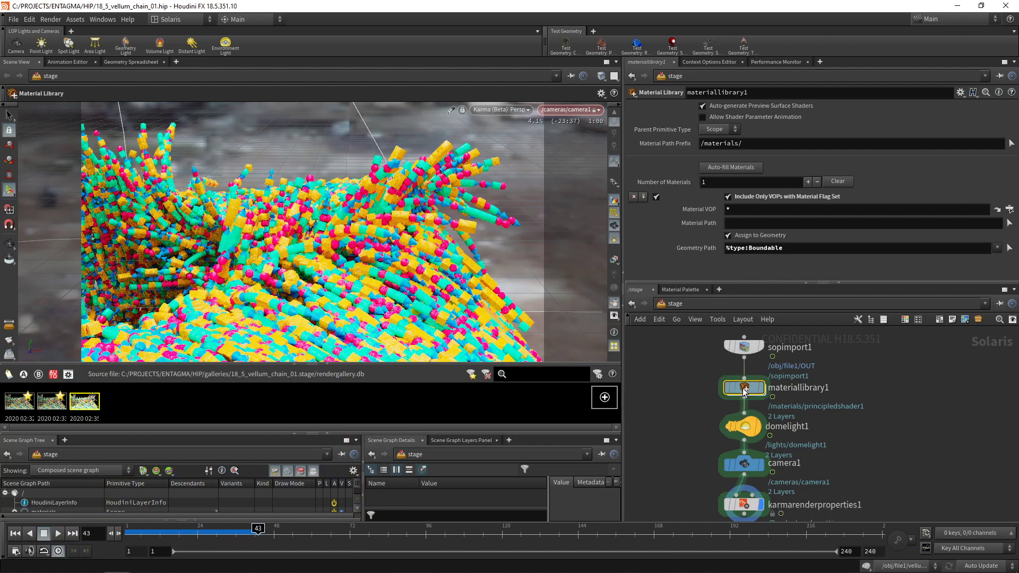
Reduce the principled shader's Round Edge Radius to 0.002
double_click(743, 388)
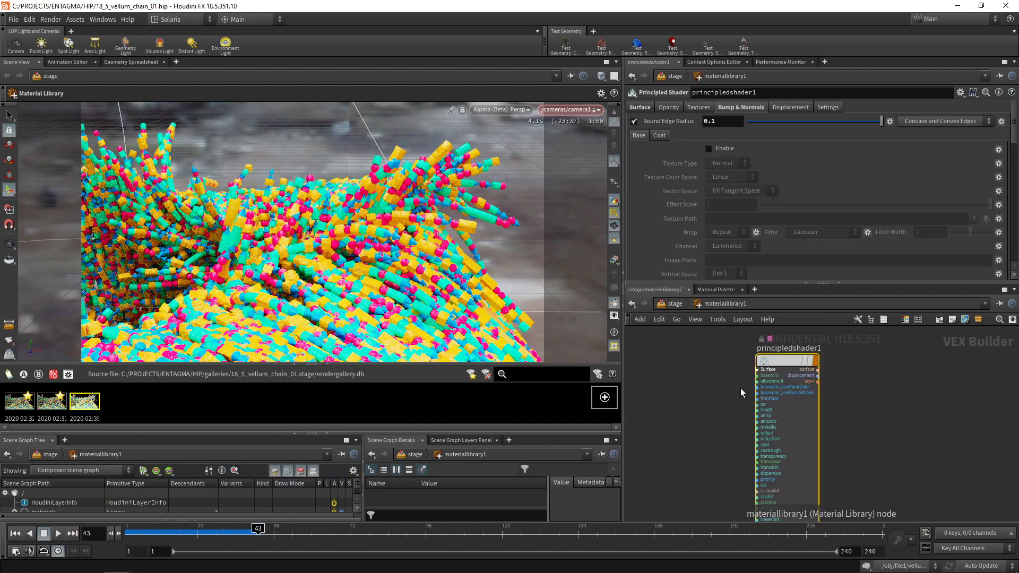
click(722, 121)
key(Return)
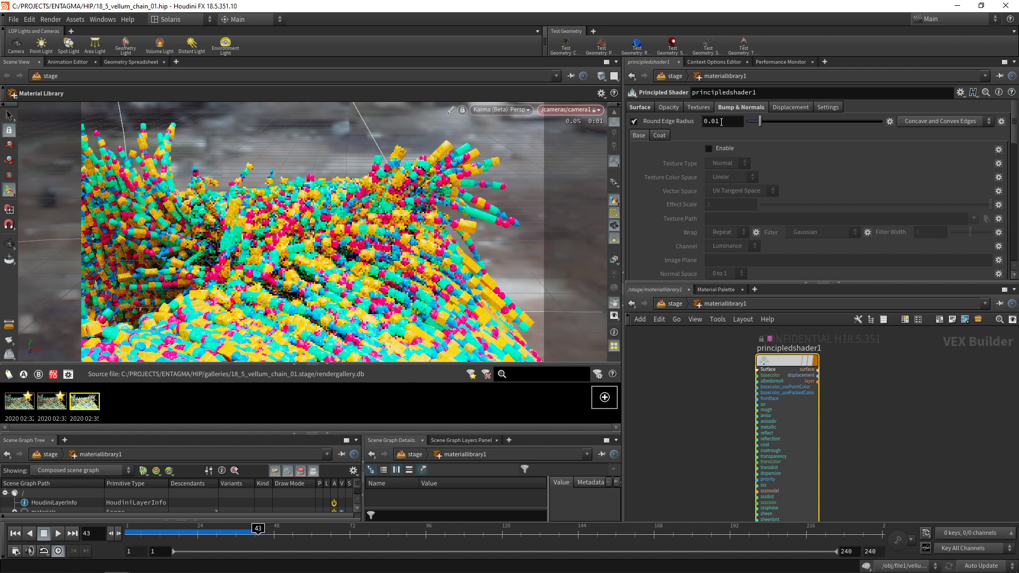
click(721, 121)
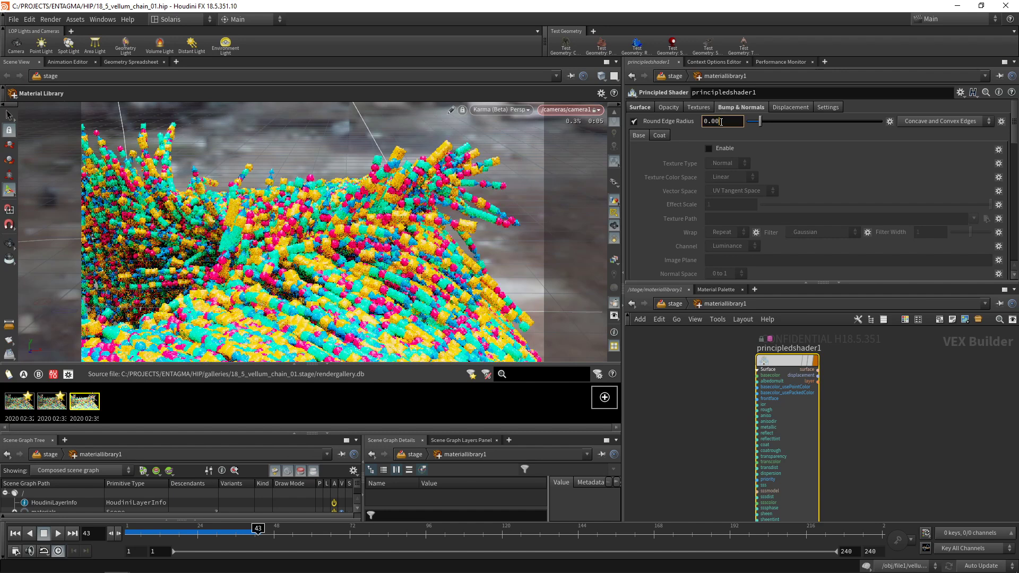
text(5)
key(Return)
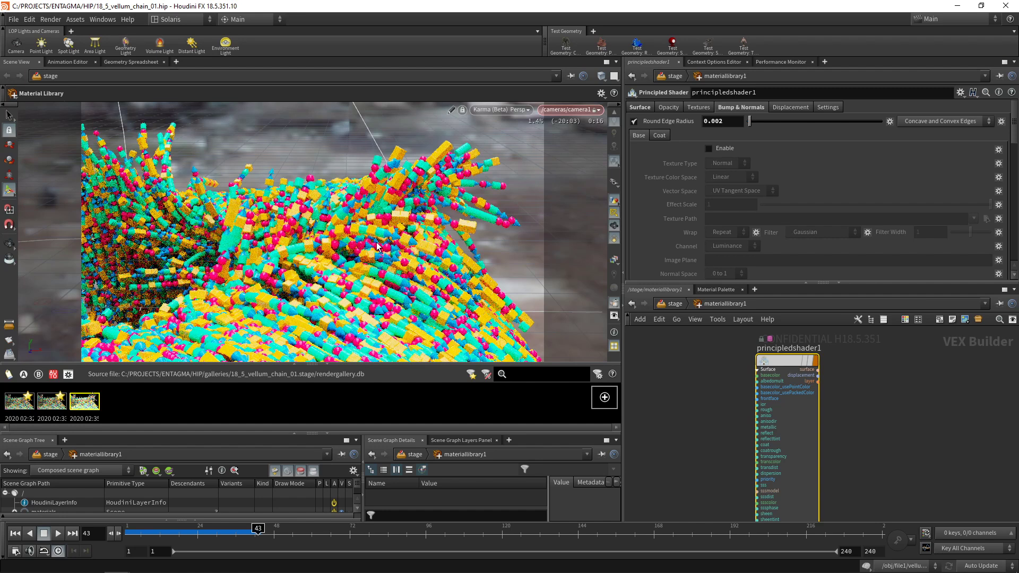
Set the image filter denoiser in karmarenderproperties1 to nVidia Optix Denoiser
click(673, 304)
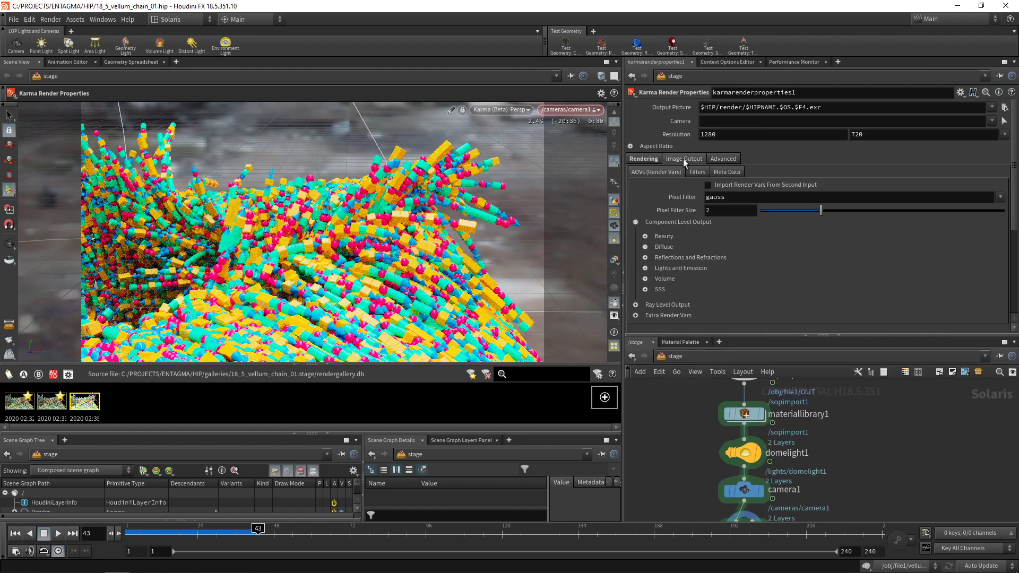
click(699, 173)
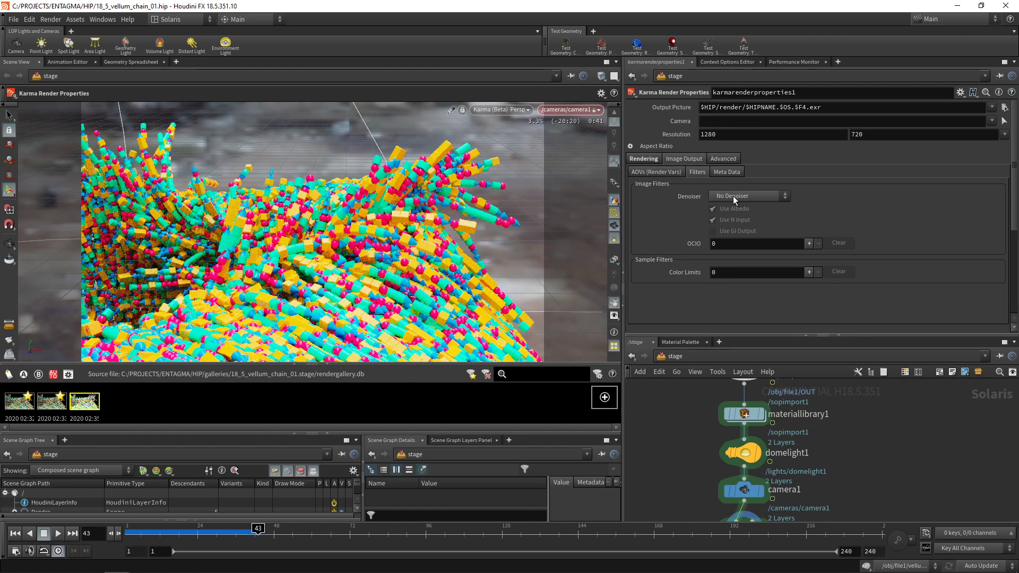
click(735, 197)
click(738, 218)
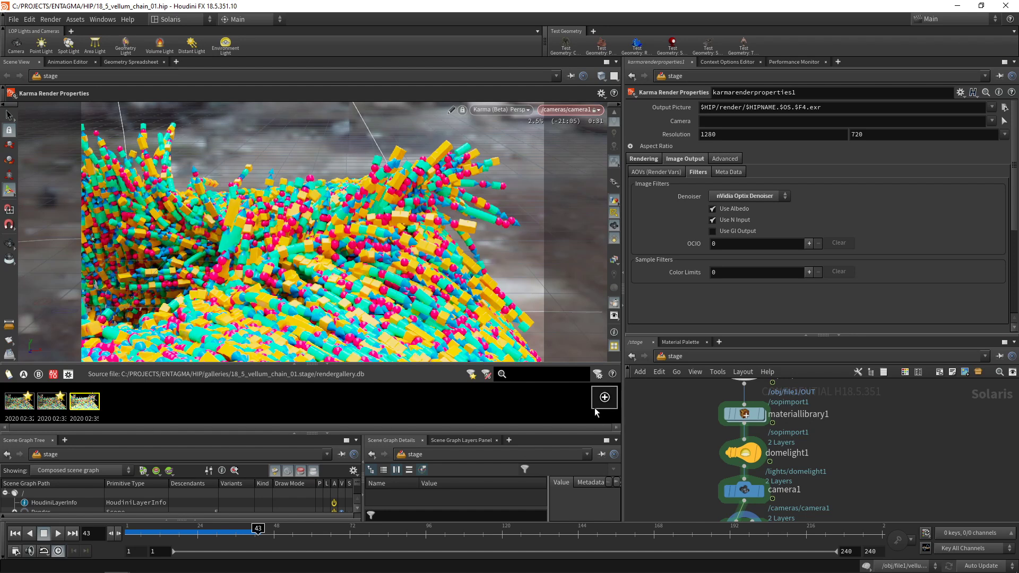
Take a snapshot of the denoised render and compare it with the previous snapshot in the render gallery
click(609, 401)
click(123, 417)
double_click(123, 417)
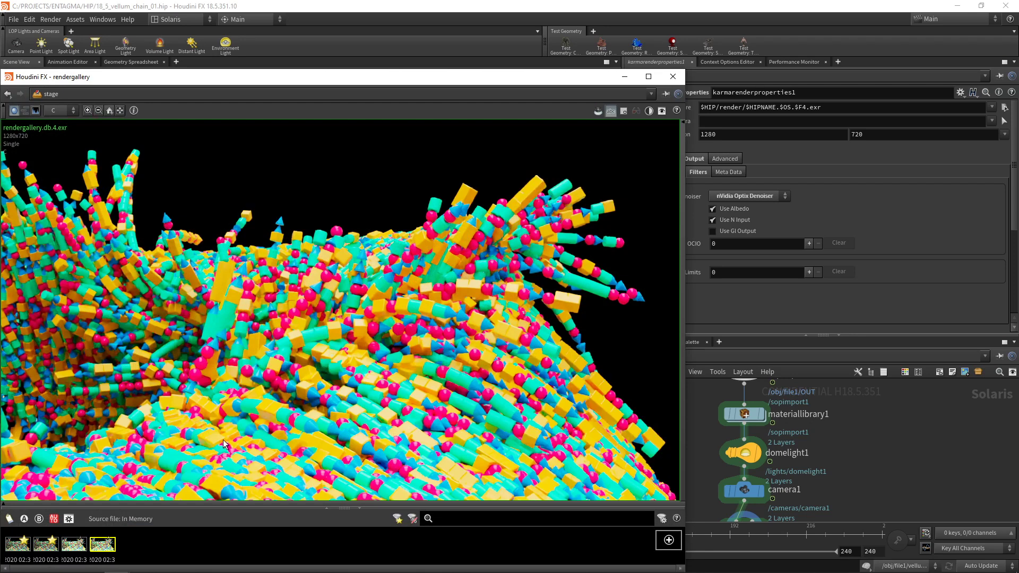
click(78, 551)
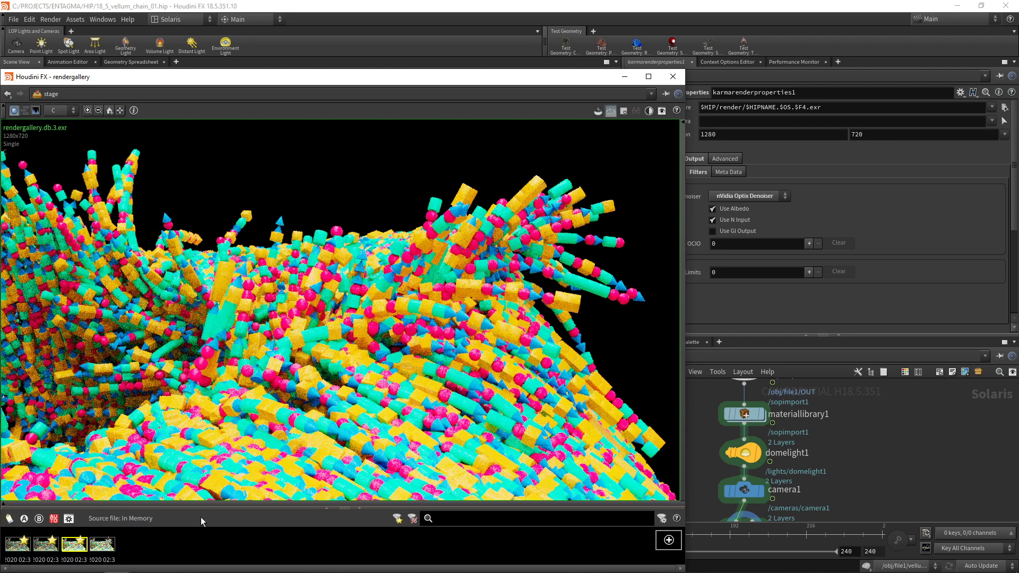
click(100, 547)
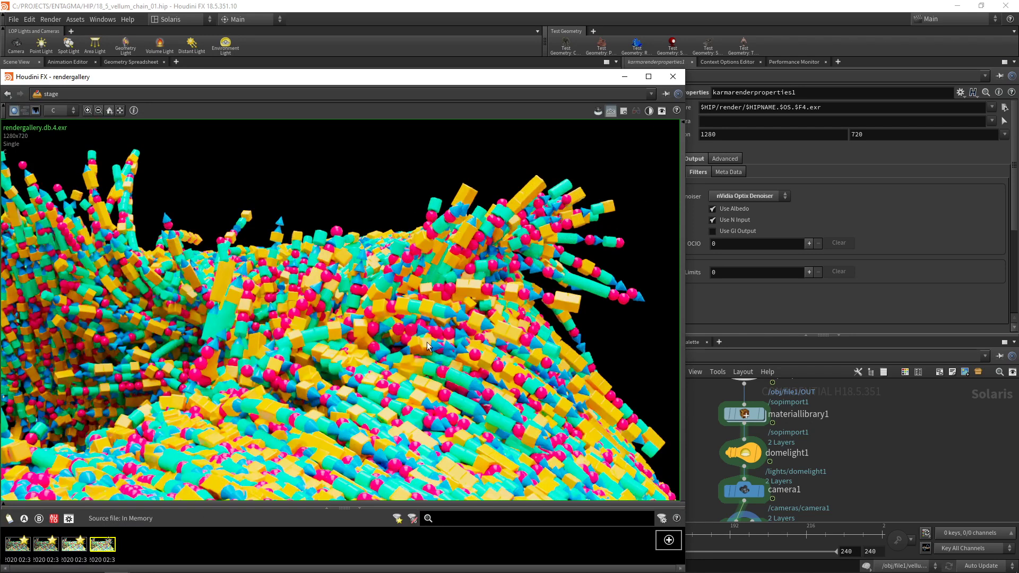